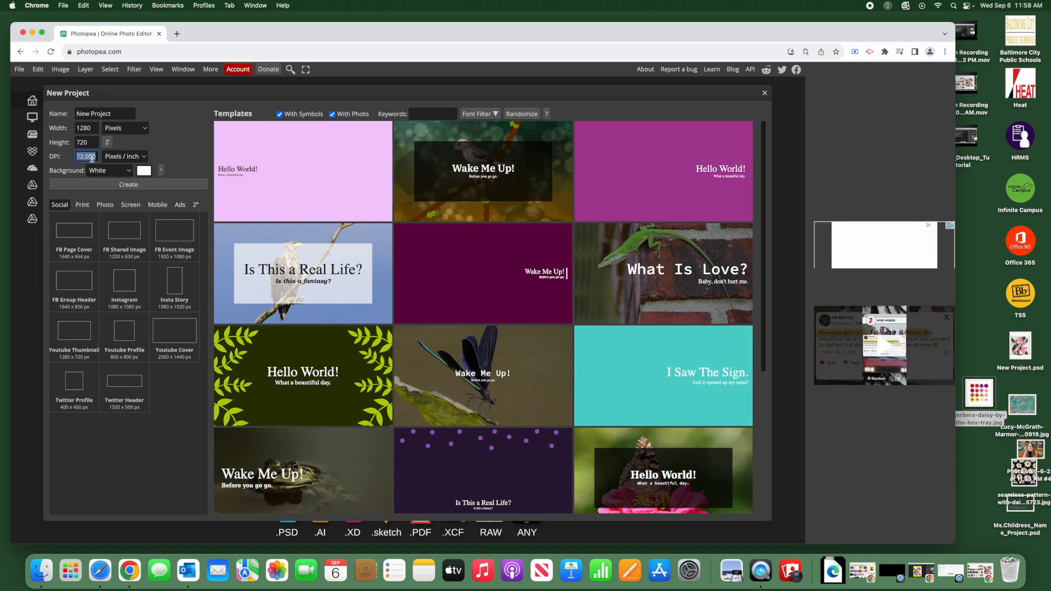
Configure the new project at 300 DPI, measured in inches, with a width of 8.5 and a height of 11
{"action": "type", "text": "300"}
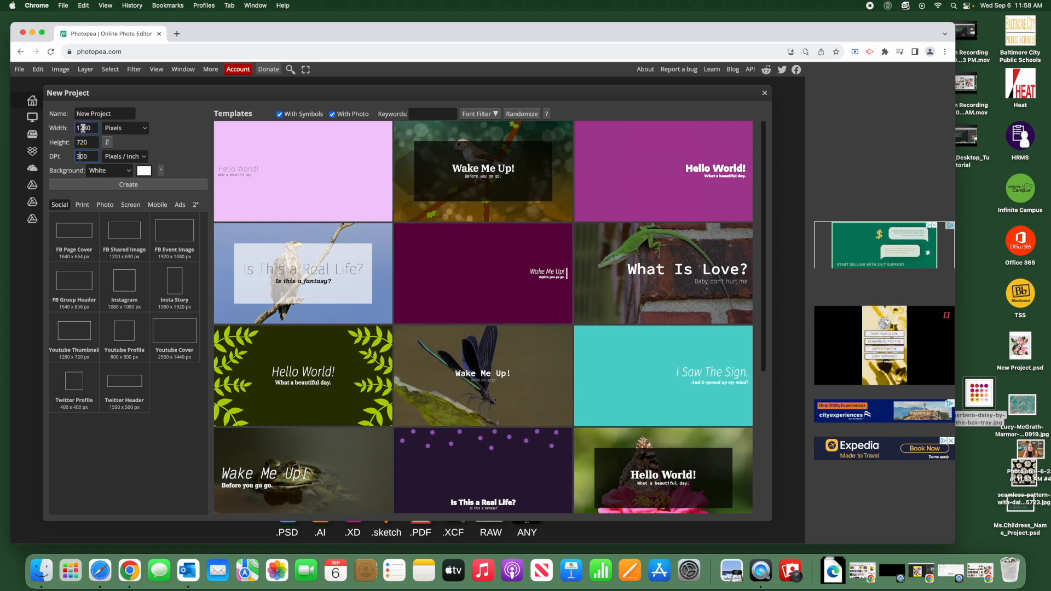
{"action": "left_click", "coordinate": [126, 128]}
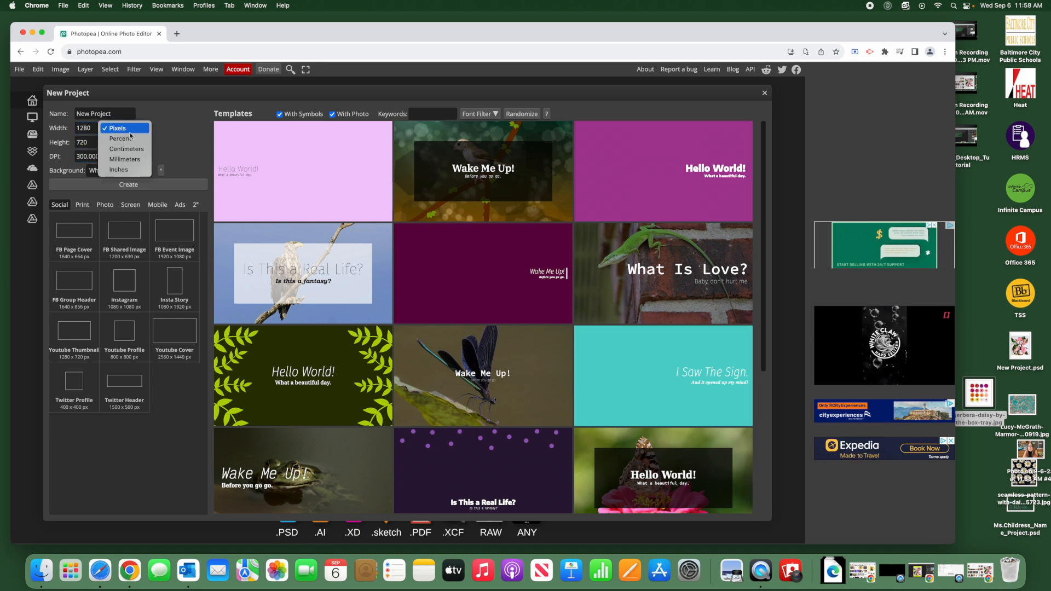
{"action": "left_click", "coordinate": [125, 170]}
{"action": "left_click", "coordinate": [89, 128]}
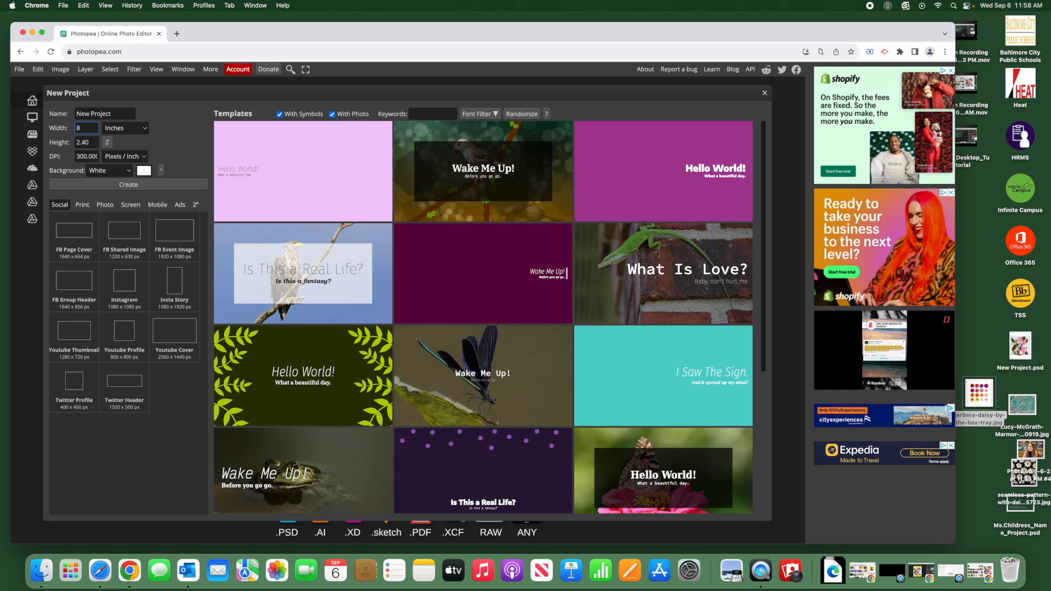
{"action": "left_click", "coordinate": [90, 141]}
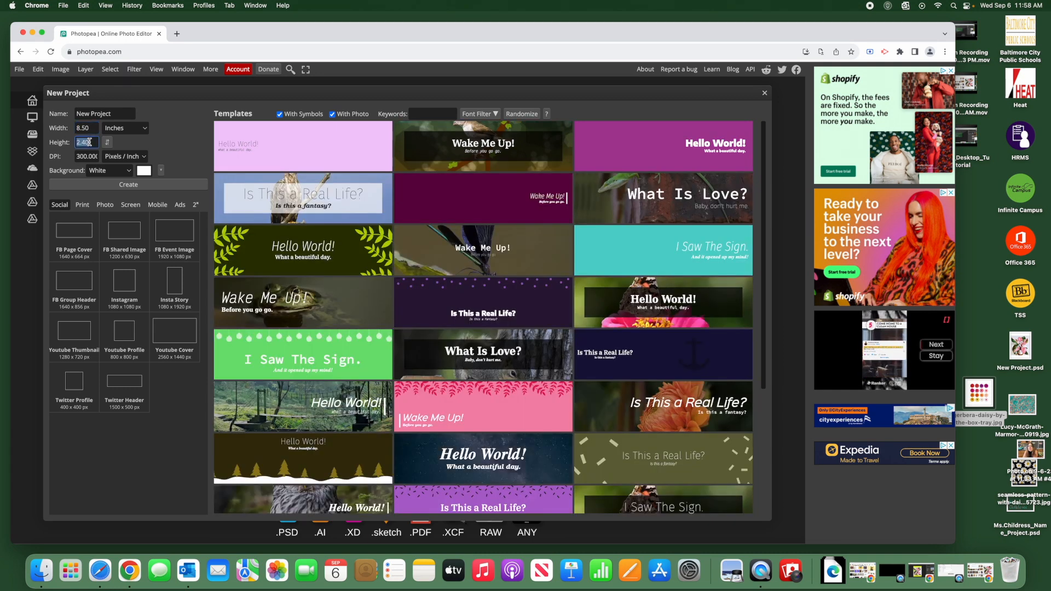
{"action": "type", "text": "11"}
{"action": "key", "text": "Return"}
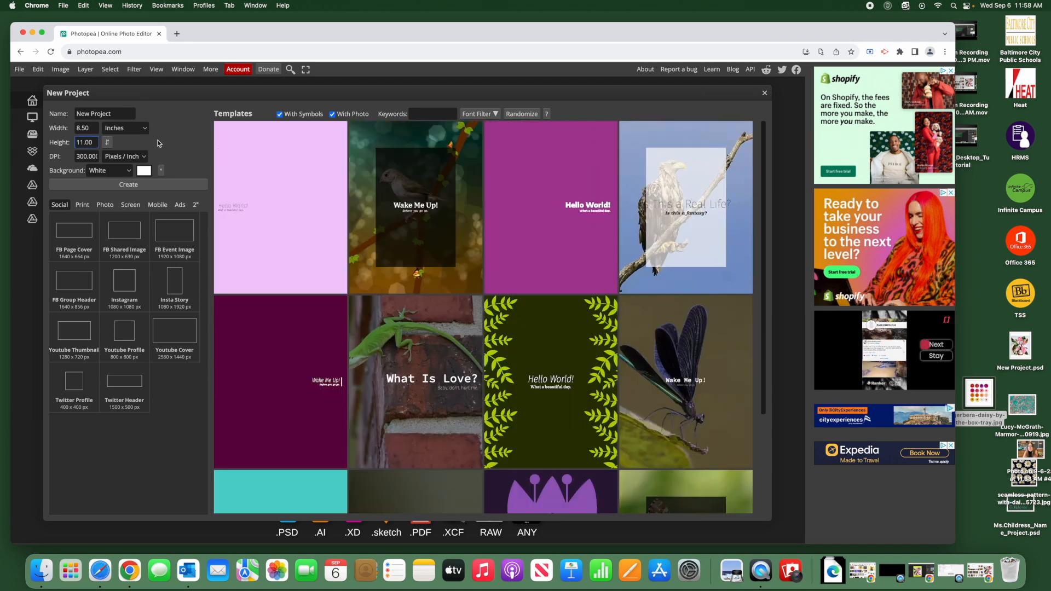
Create the project with a custom yellow-green background, d8ff00, and activate the Eraser tool
{"action": "left_click", "coordinate": [144, 170]}
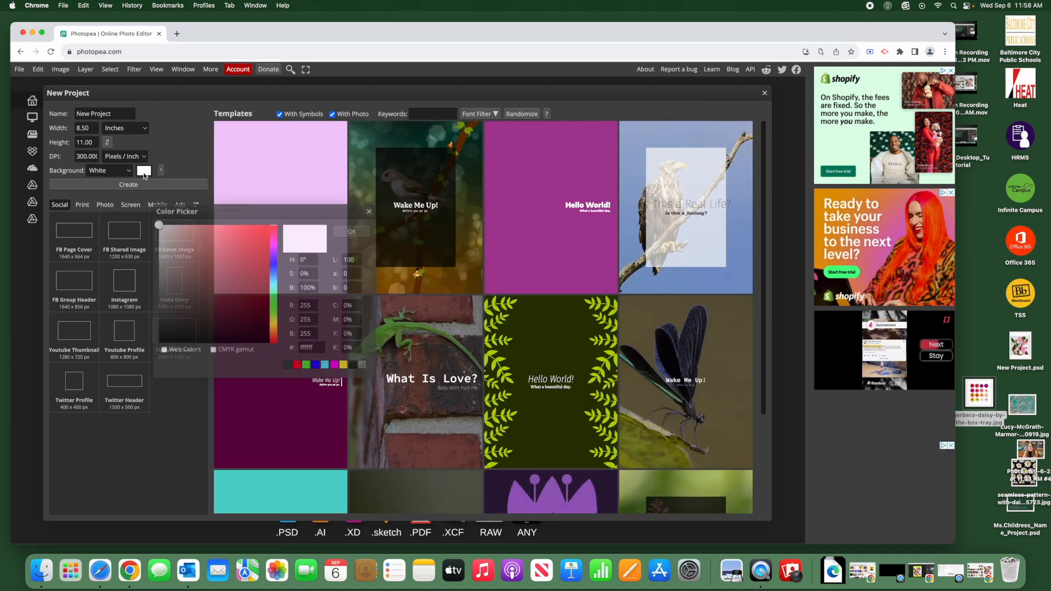
{"action": "left_click", "coordinate": [274, 324]}
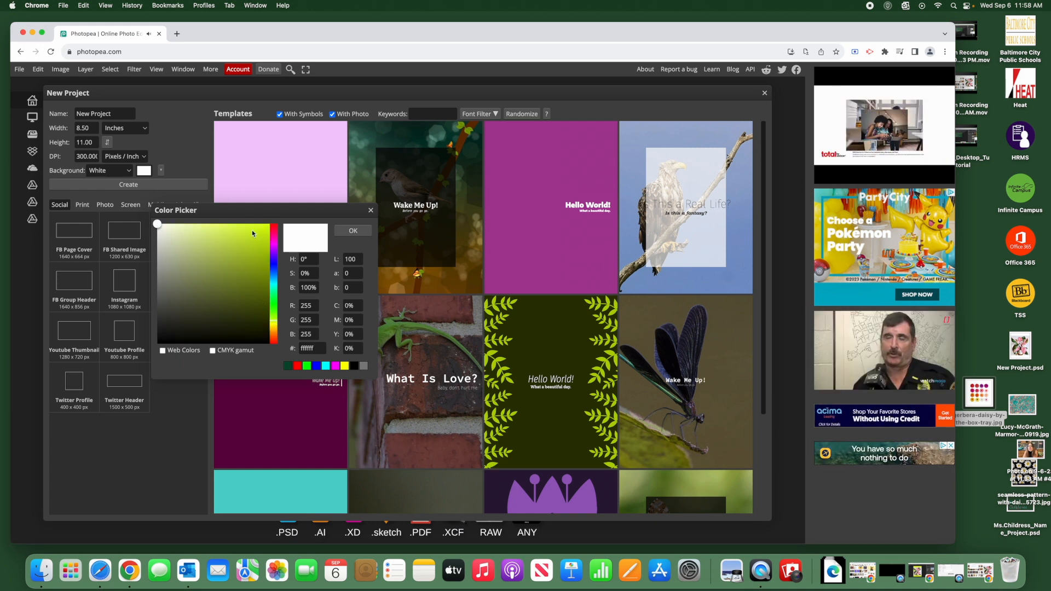
{"action": "mouse_move", "coordinate": [157, 224]}
{"action": "left_mouse_down"}
{"action": "mouse_move", "coordinate": [267, 234]}
{"action": "mouse_move", "coordinate": [270, 222]}
{"action": "left_mouse_up"}
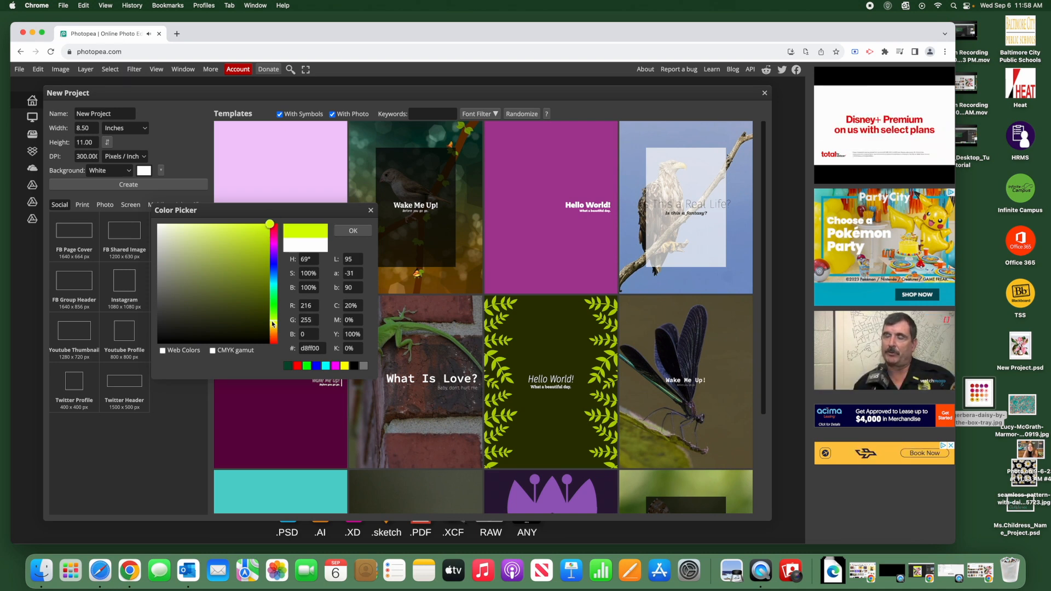
{"action": "left_click", "coordinate": [357, 232]}
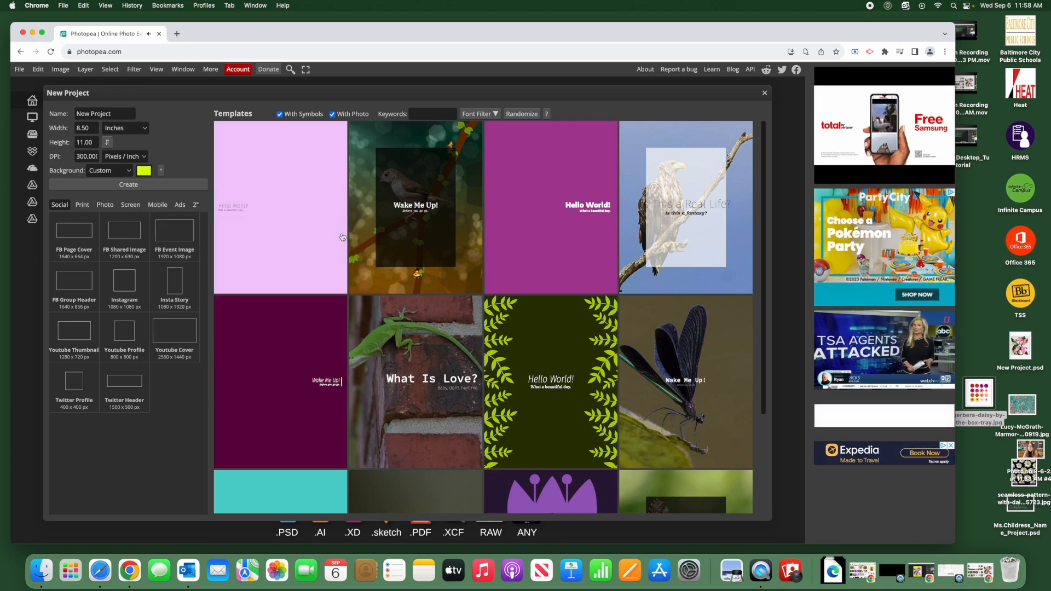
{"action": "left_click", "coordinate": [142, 186]}
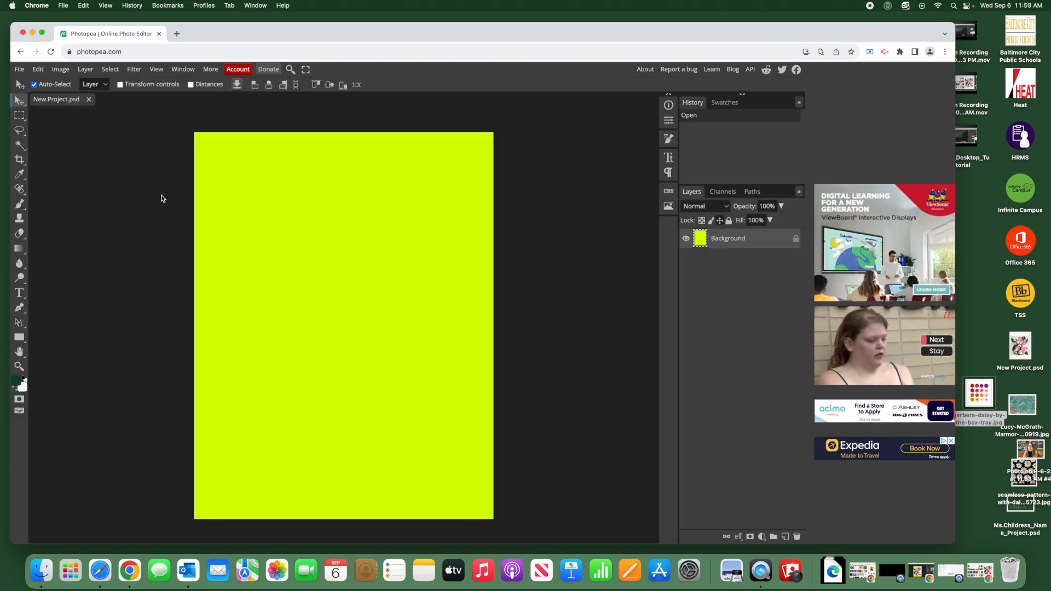
{"action": "left_click", "coordinate": [24, 240]}
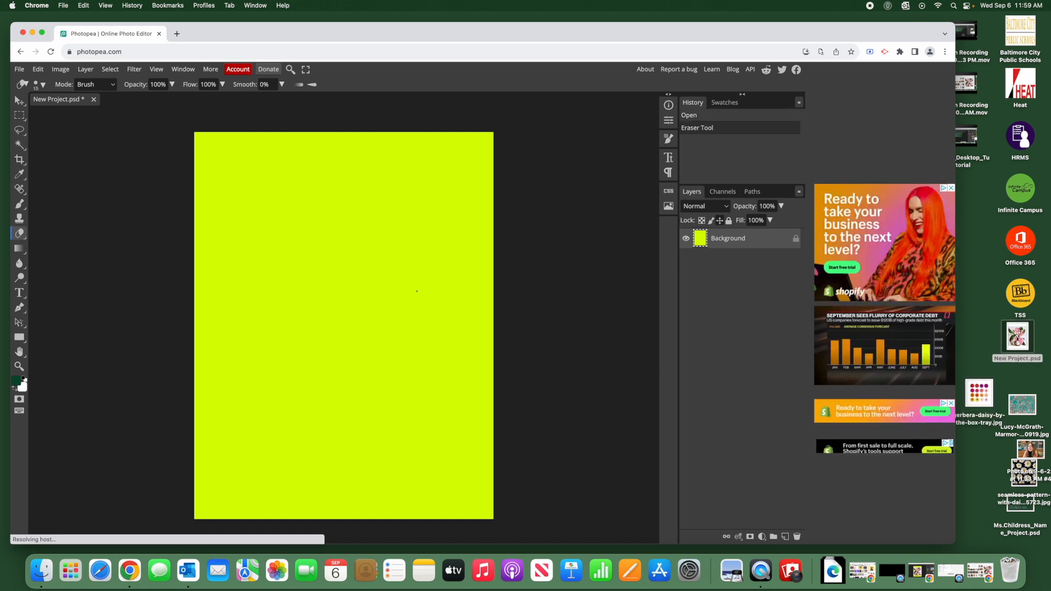
Search Google Images for "pink princess philodendron" and save the large Happy Forest plant photo to the desktop
{"action": "left_click", "coordinate": [177, 34]}
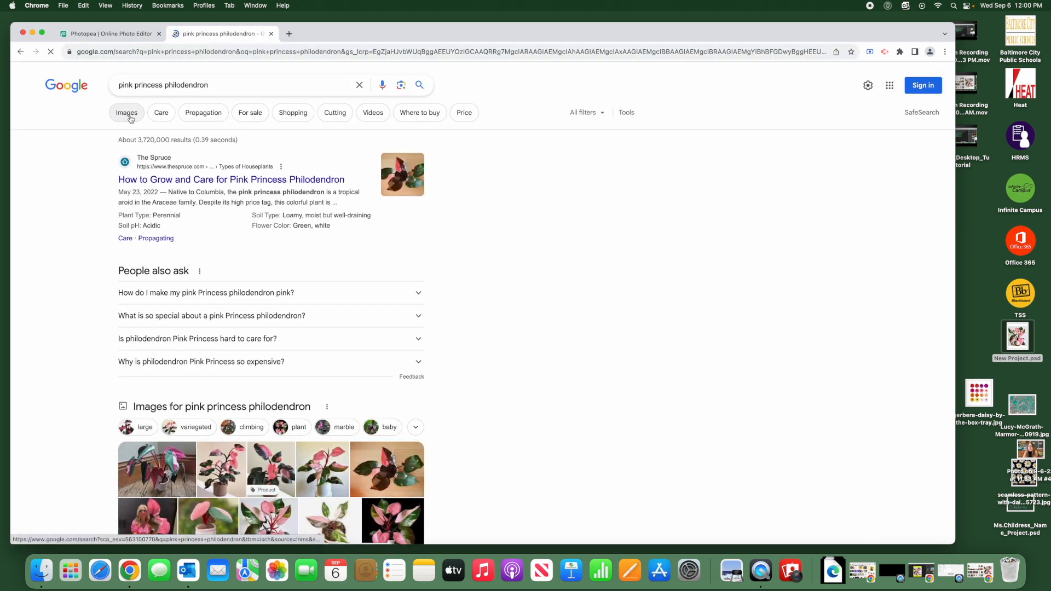
{"action": "left_click", "coordinate": [130, 116]}
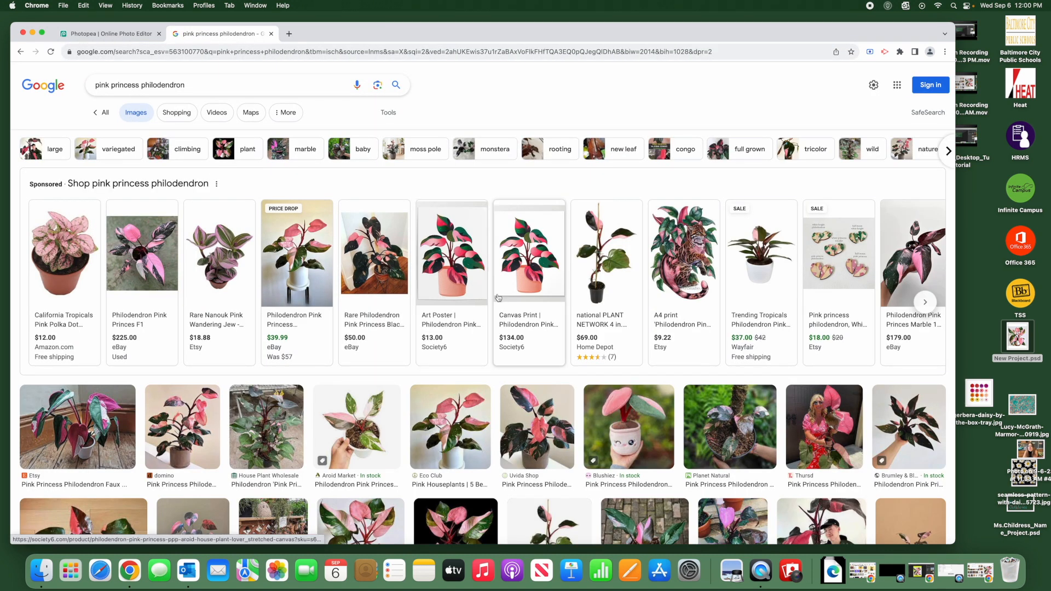
{"action": "scroll", "coordinate": [520, 424], "scroll_direction": "down", "scroll_amount": 3}
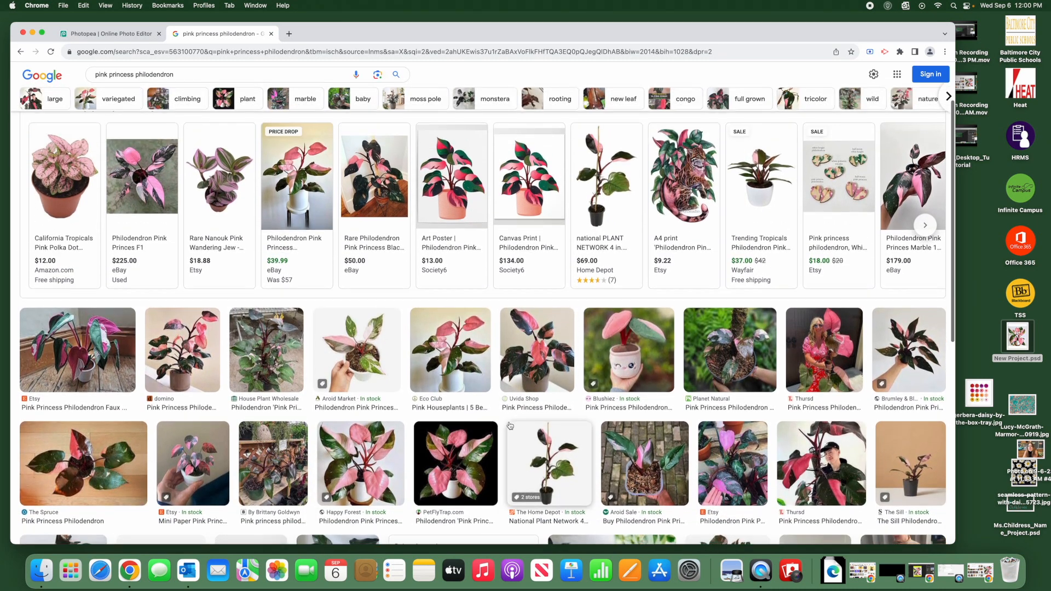
{"action": "scroll", "coordinate": [510, 426], "scroll_direction": "down", "scroll_amount": 2}
{"action": "left_click", "coordinate": [354, 401]}
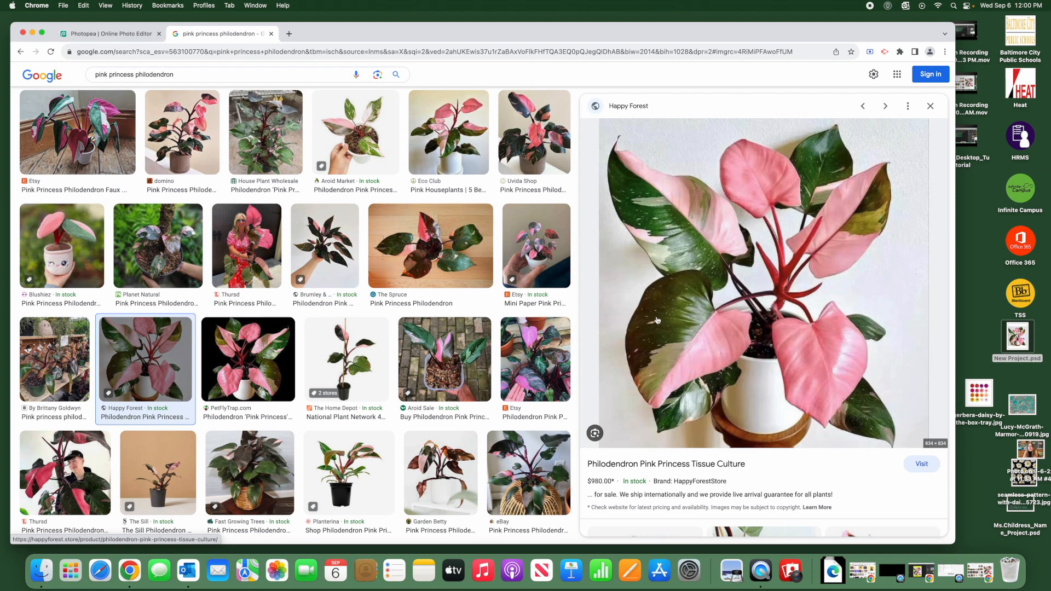
{"action": "left_click_drag", "start_coordinate": [670, 280], "coordinate": [973, 326]}
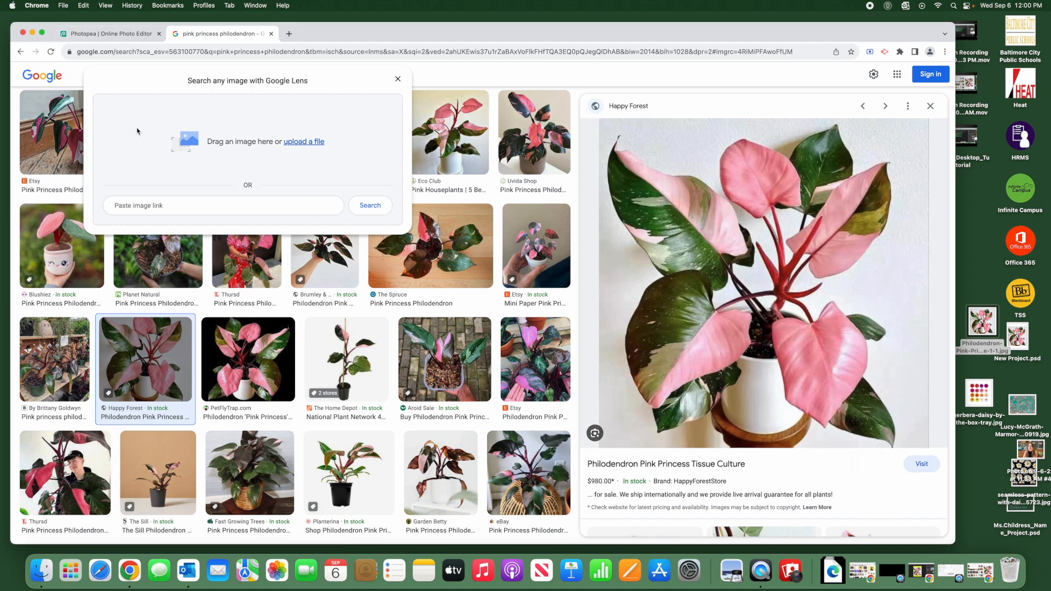
Switch back to Photopea and place the saved philodendron image from the desktop as a layer above Background
{"action": "left_click", "coordinate": [787, 572]}
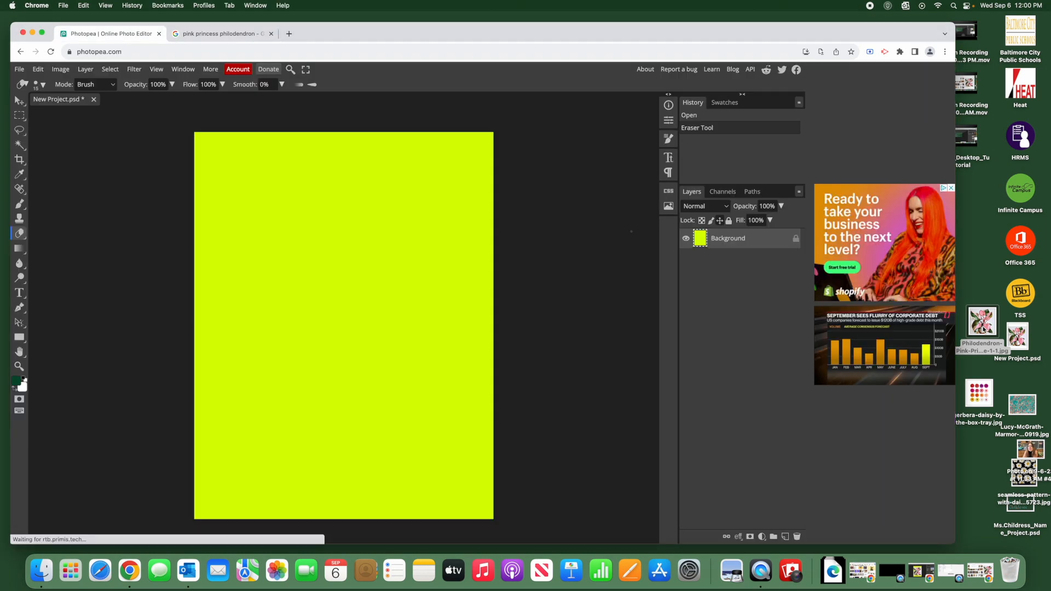
{"action": "left_click_drag", "start_coordinate": [981, 324], "coordinate": [757, 246]}
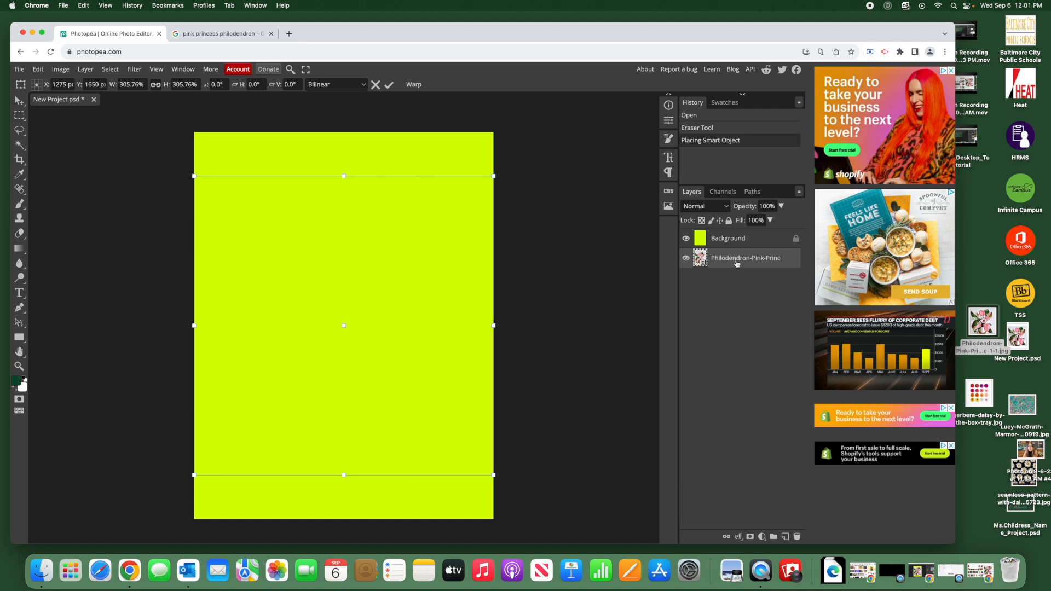
{"action": "left_click_drag", "start_coordinate": [737, 264], "coordinate": [734, 234]}
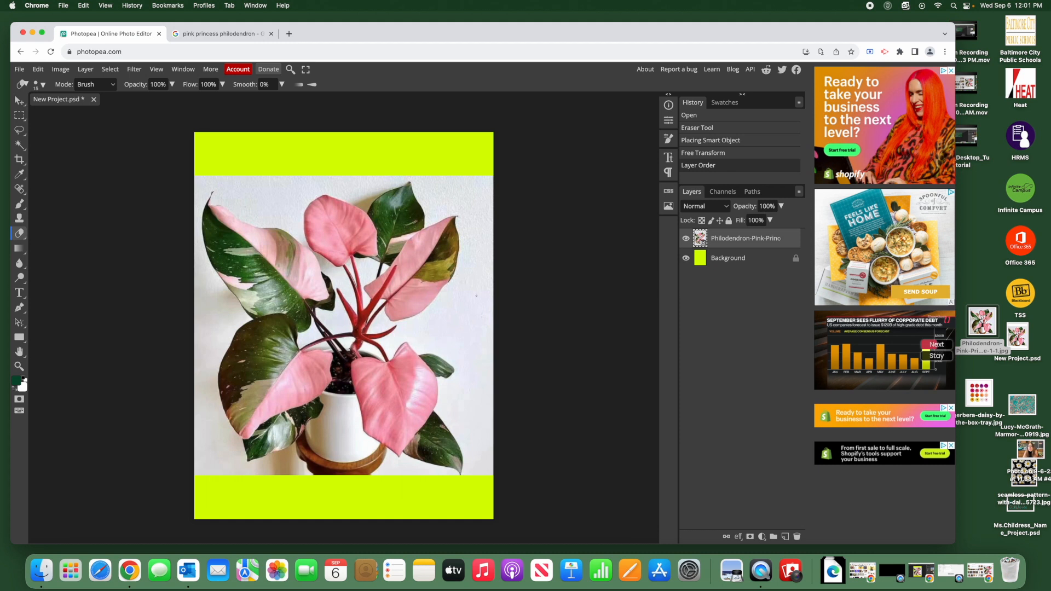
Choose the standard Eraser Tool and set its brush size to 586 px
{"action": "right_click", "coordinate": [20, 237]}
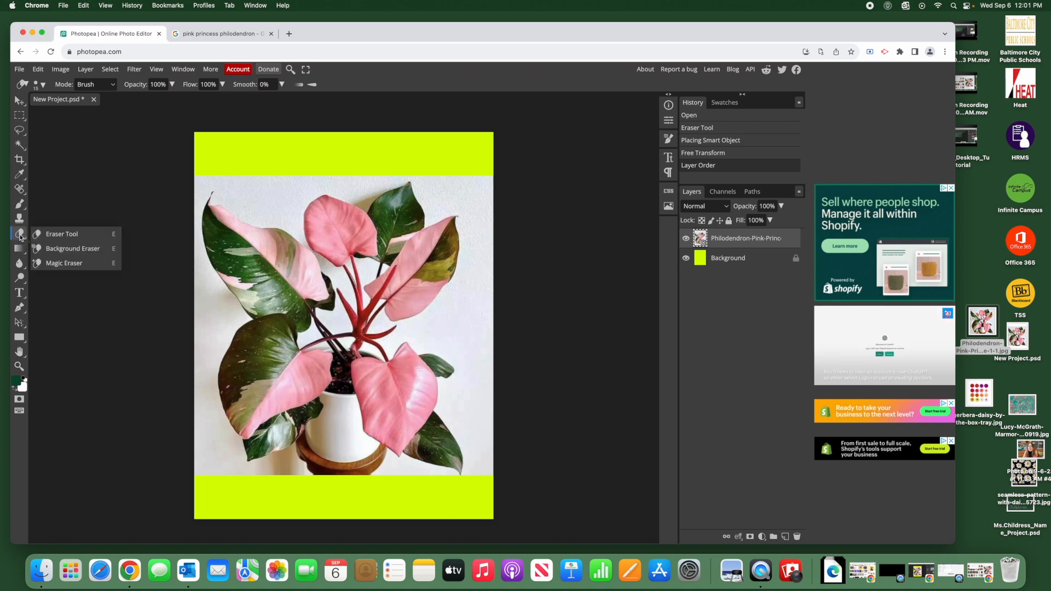
{"action": "left_click", "coordinate": [61, 237]}
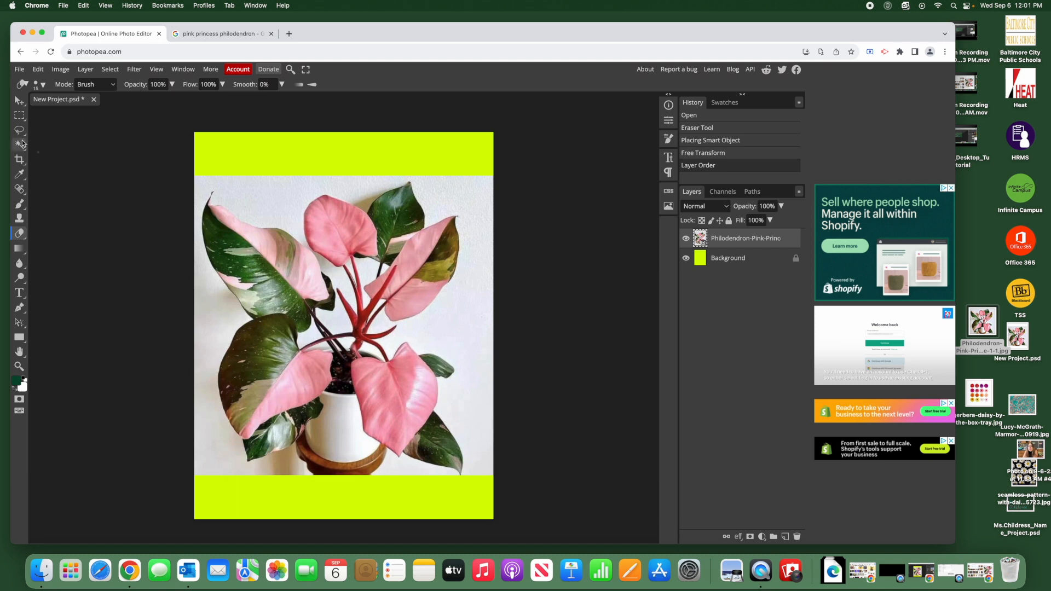
{"action": "left_click", "coordinate": [42, 86]}
{"action": "left_click", "coordinate": [84, 262]}
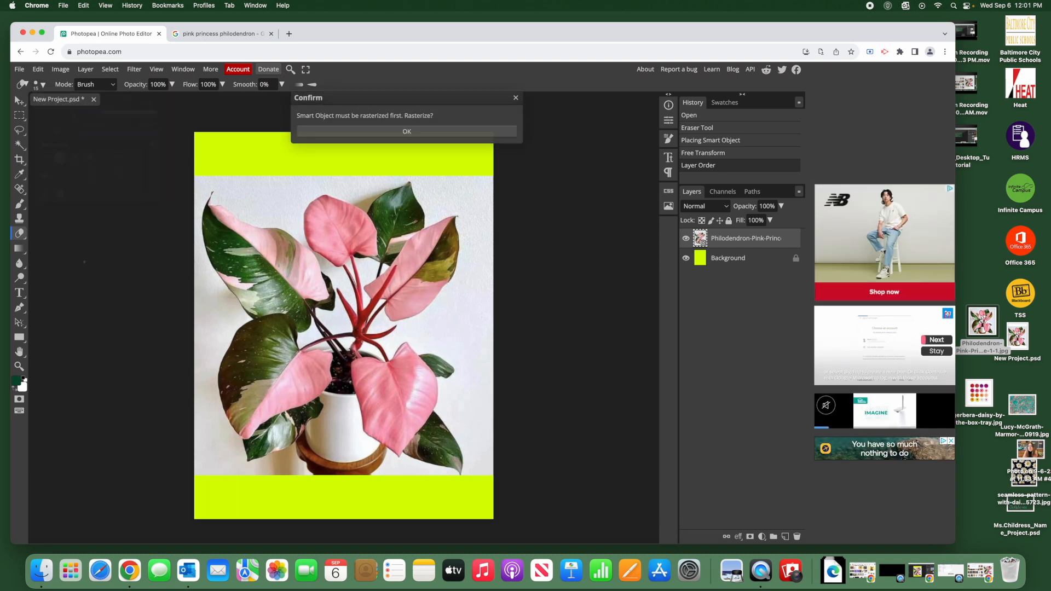
{"action": "left_click", "coordinate": [43, 86]}
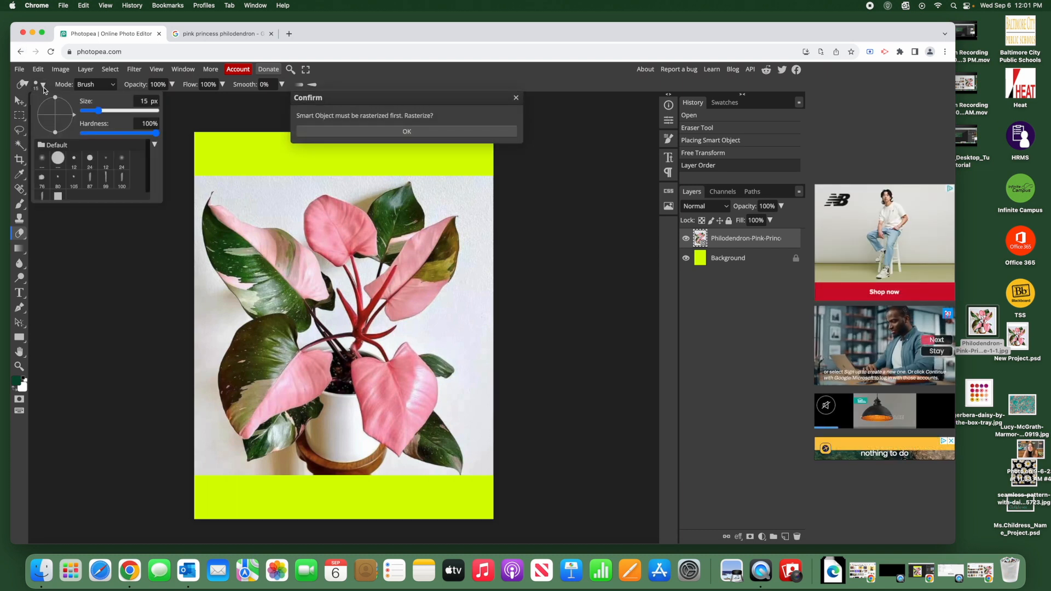
{"action": "mouse_move", "coordinate": [98, 110]}
{"action": "left_mouse_down"}
{"action": "mouse_move", "coordinate": [157, 133]}
{"action": "mouse_move", "coordinate": [134, 112]}
{"action": "mouse_move", "coordinate": [151, 112]}
{"action": "mouse_move", "coordinate": [137, 137]}
{"action": "mouse_move", "coordinate": [93, 140]}
{"action": "mouse_move", "coordinate": [162, 143]}
{"action": "left_mouse_up"}
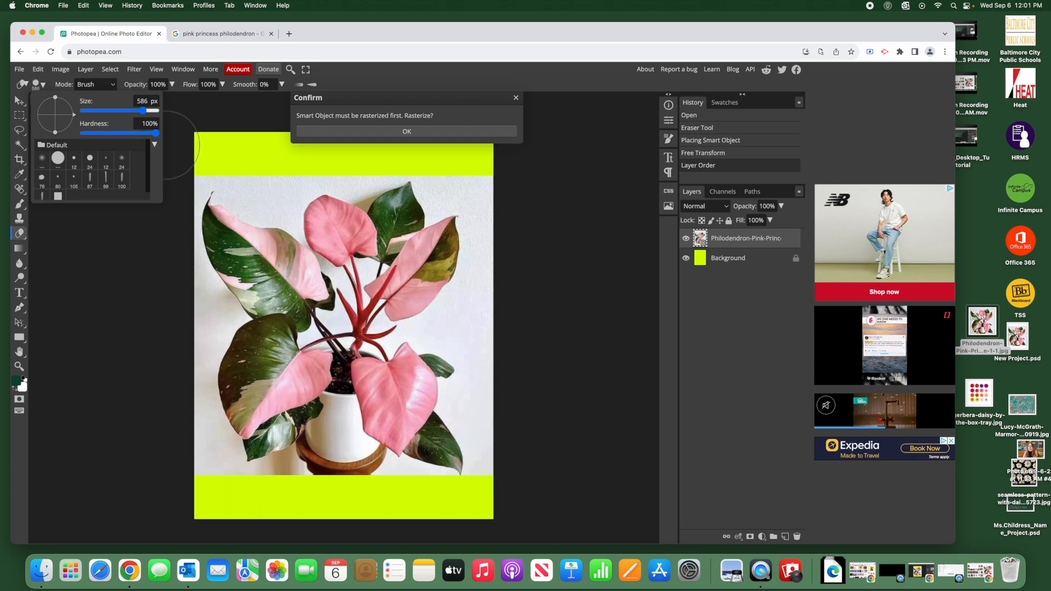
Rasterize the philodendron layer and erase a patch of white wall along the photo's upper edge, left of the top pink leaf
{"action": "left_click", "coordinate": [274, 178]}
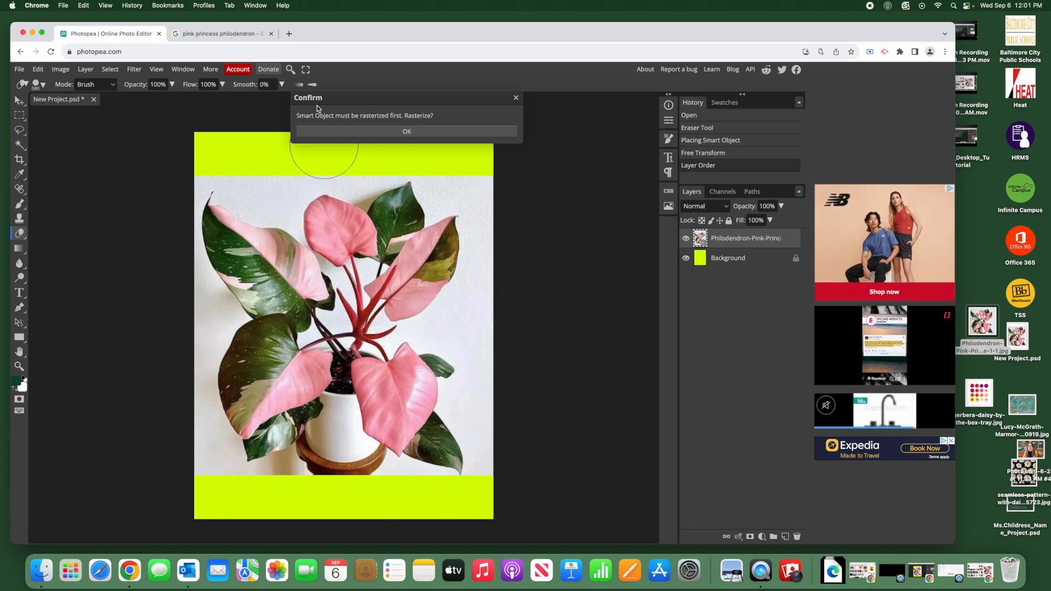
{"action": "left_click", "coordinate": [402, 133]}
{"action": "left_click", "coordinate": [263, 176]}
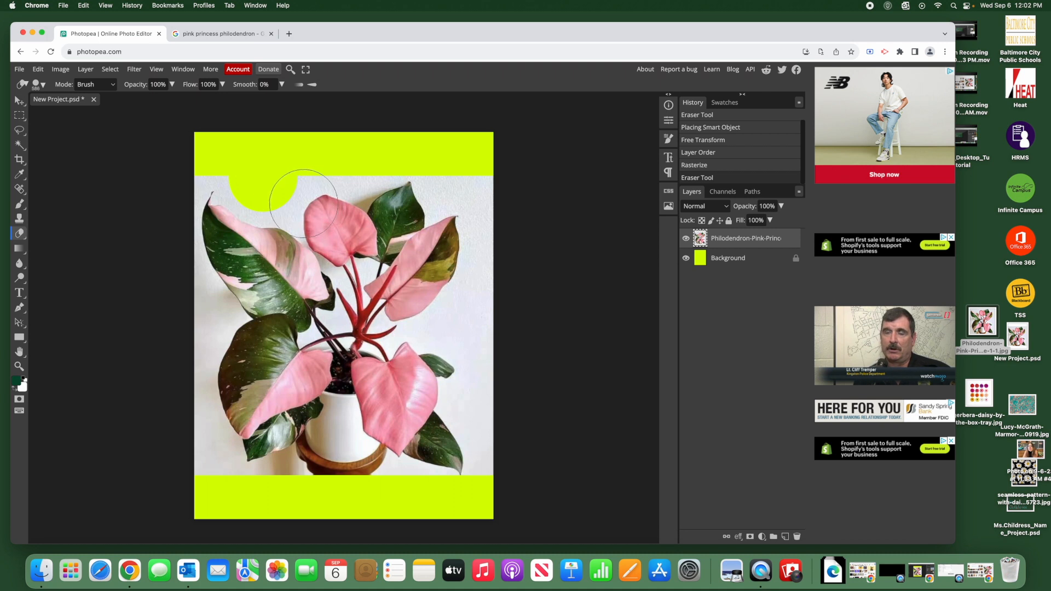
Lower the eraser hardness to 18% and erase soft-edged patches of wall near the photo's upper right corner and side edges
{"action": "left_click", "coordinate": [37, 83]}
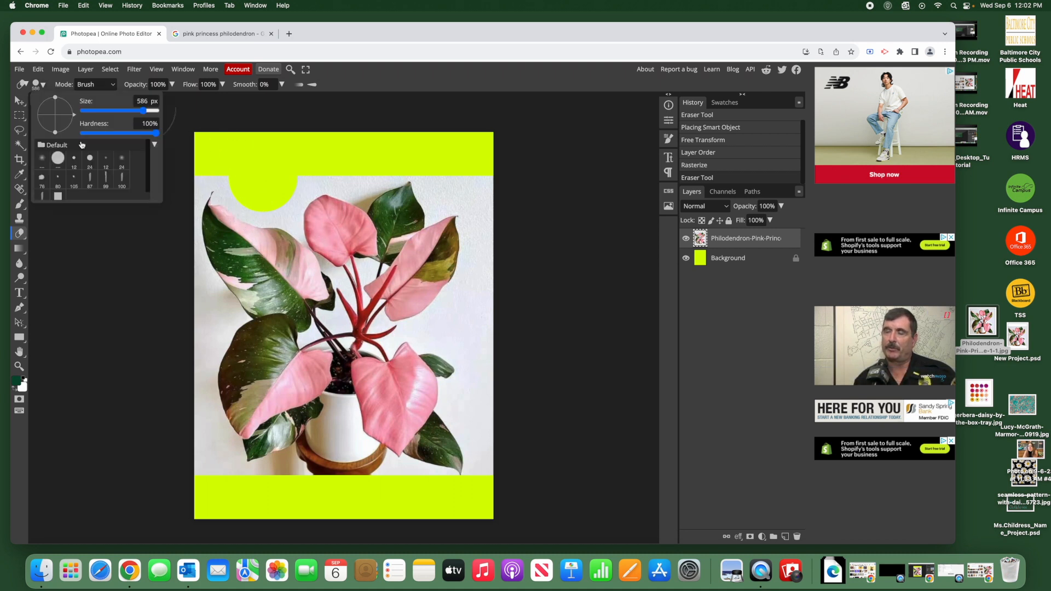
{"action": "left_click_drag", "start_coordinate": [155, 135], "coordinate": [98, 138]}
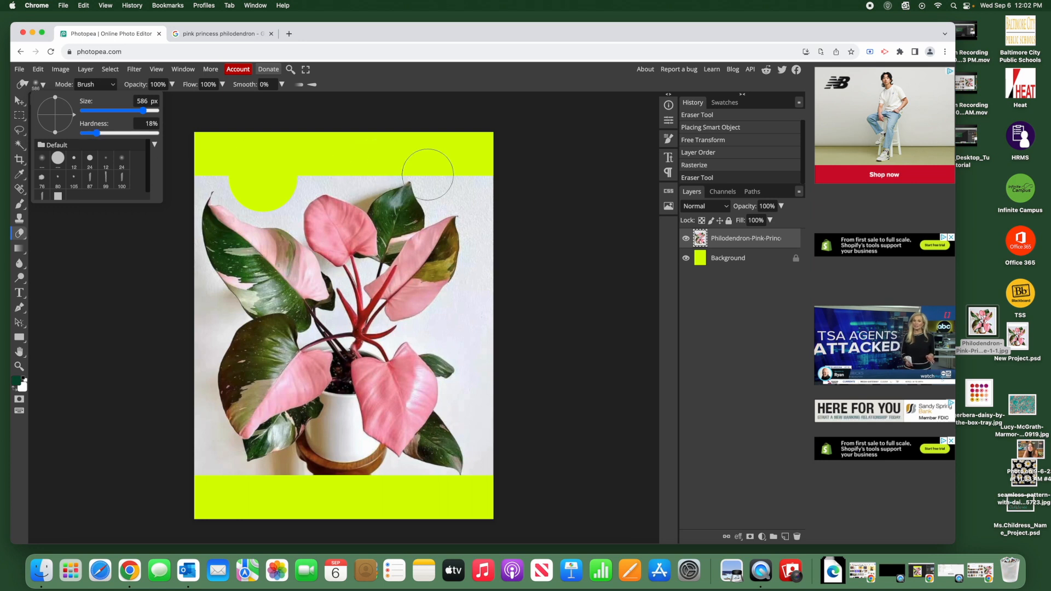
{"action": "left_click", "coordinate": [446, 175]}
{"action": "left_click", "coordinate": [450, 176]}
{"action": "left_click_drag", "start_coordinate": [505, 282], "coordinate": [485, 328]}
Reduce the eraser size to 67 px and erase a short curve of wall beside the top pink leaf
{"action": "left_click", "coordinate": [39, 85]}
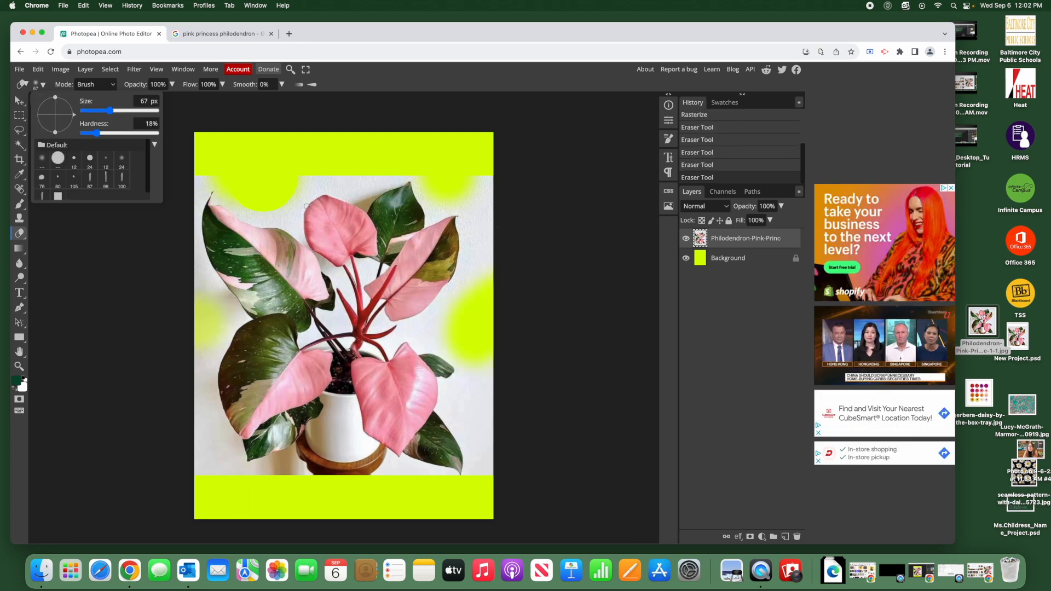
{"action": "left_click", "coordinate": [300, 198]}
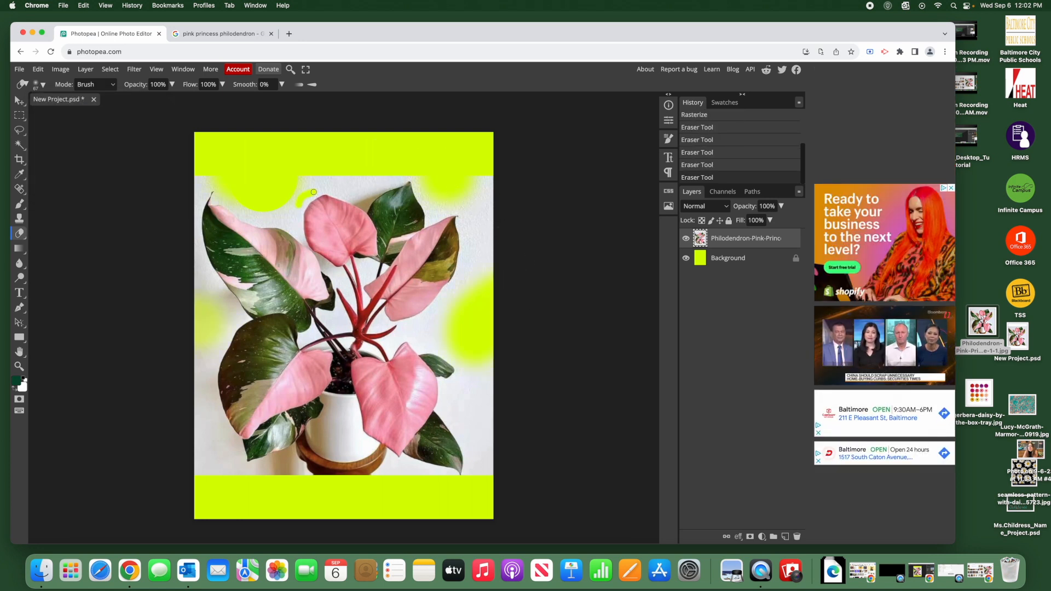
{"action": "left_click", "coordinate": [82, 85]}
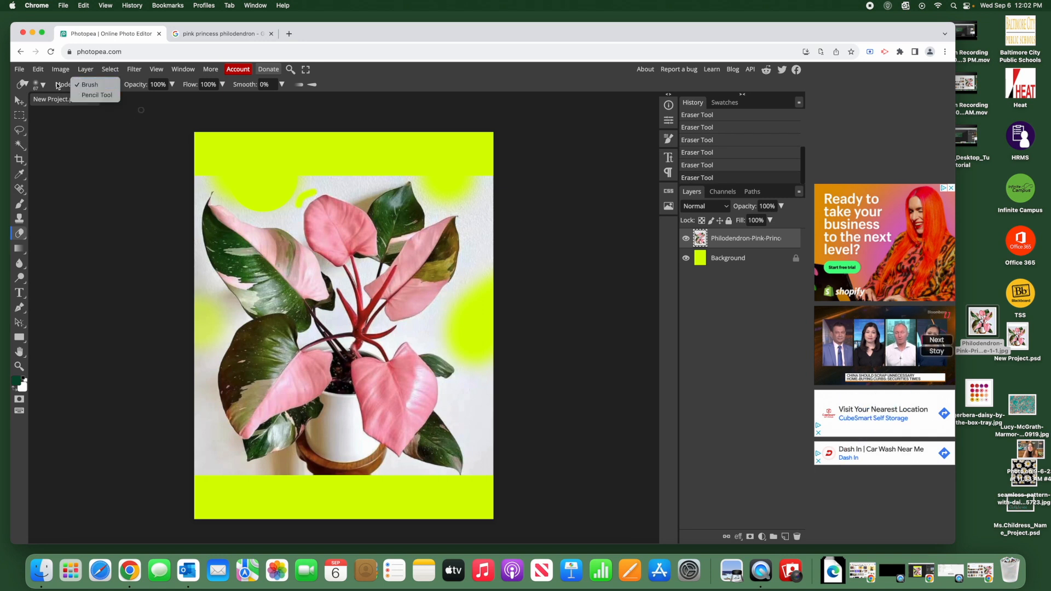
{"action": "left_click", "coordinate": [39, 85]}
Enlarge the eraser to 345 px and erase more wall between the hard-edged patch and the top pink leaf
{"action": "left_click", "coordinate": [40, 84]}
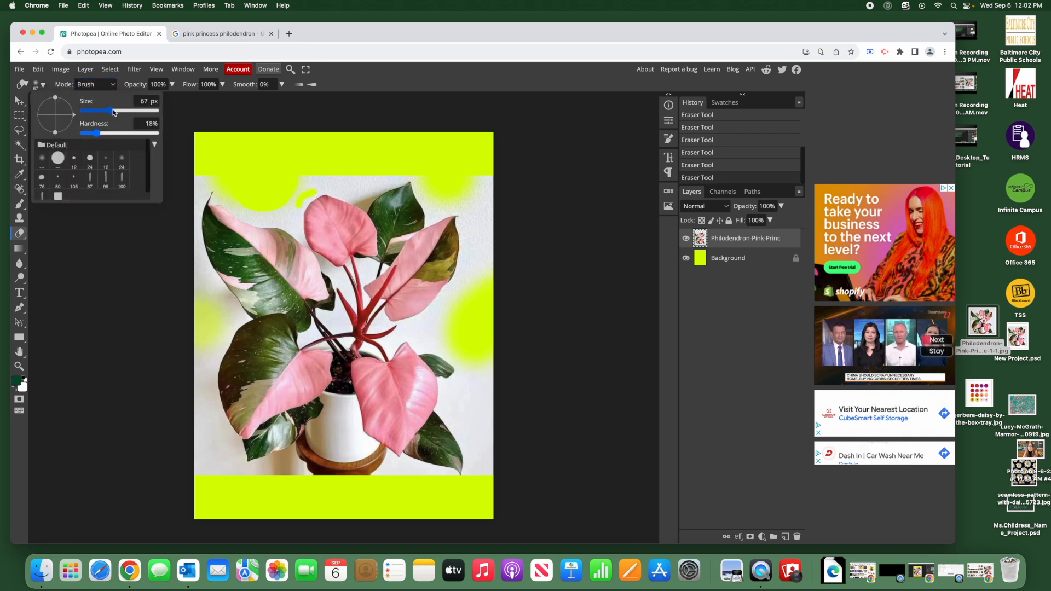
{"action": "left_click_drag", "start_coordinate": [113, 112], "coordinate": [138, 112]}
{"action": "left_click", "coordinate": [295, 178]}
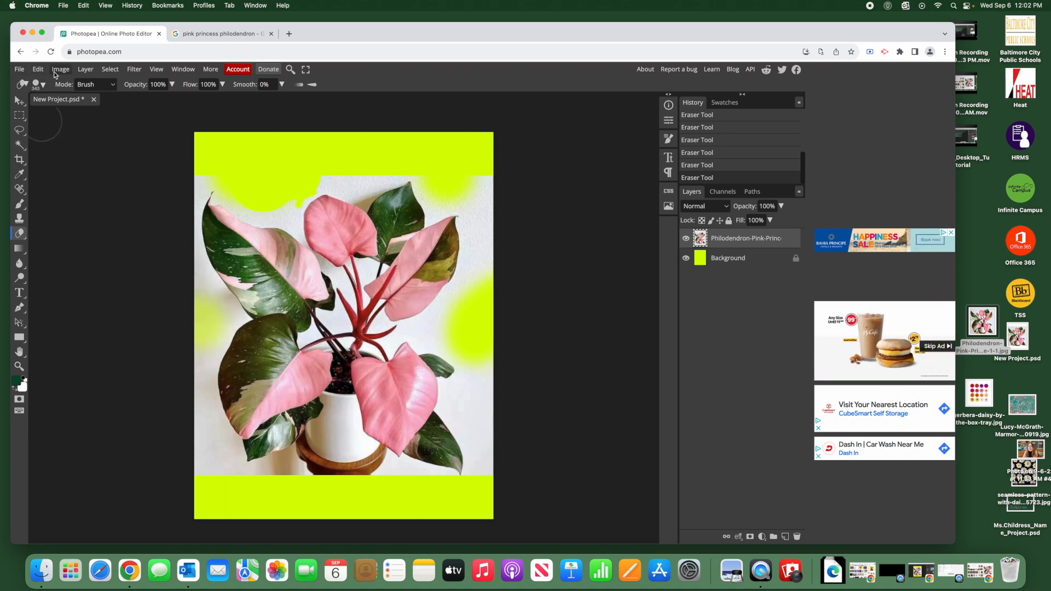
Zoom the canvas in and out to examine the plant photo at several magnifications
{"action": "left_click", "coordinate": [157, 70]}
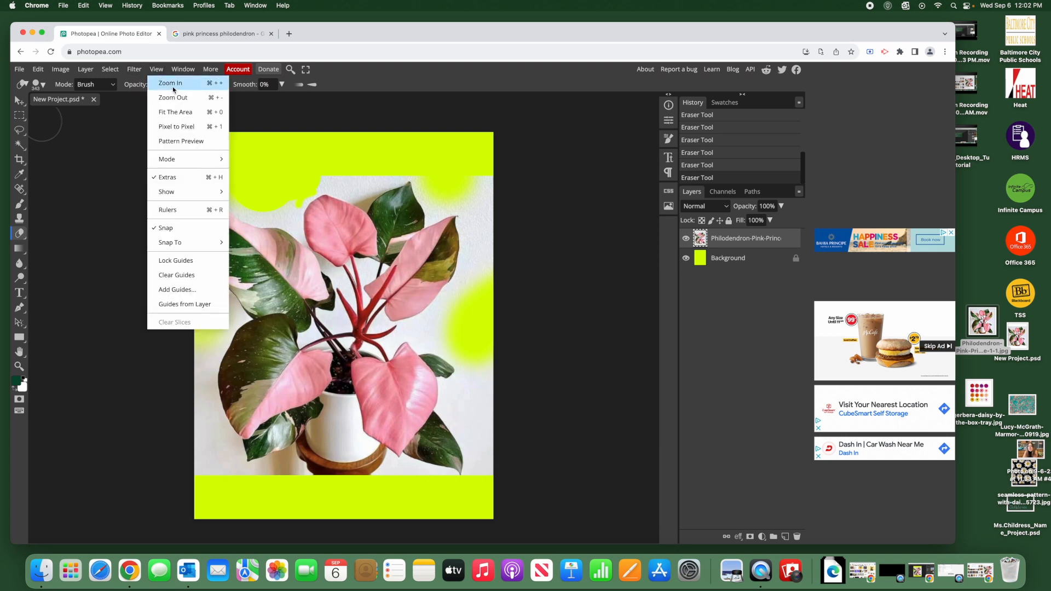
{"action": "left_click", "coordinate": [173, 86]}
{"action": "left_click", "coordinate": [154, 70]}
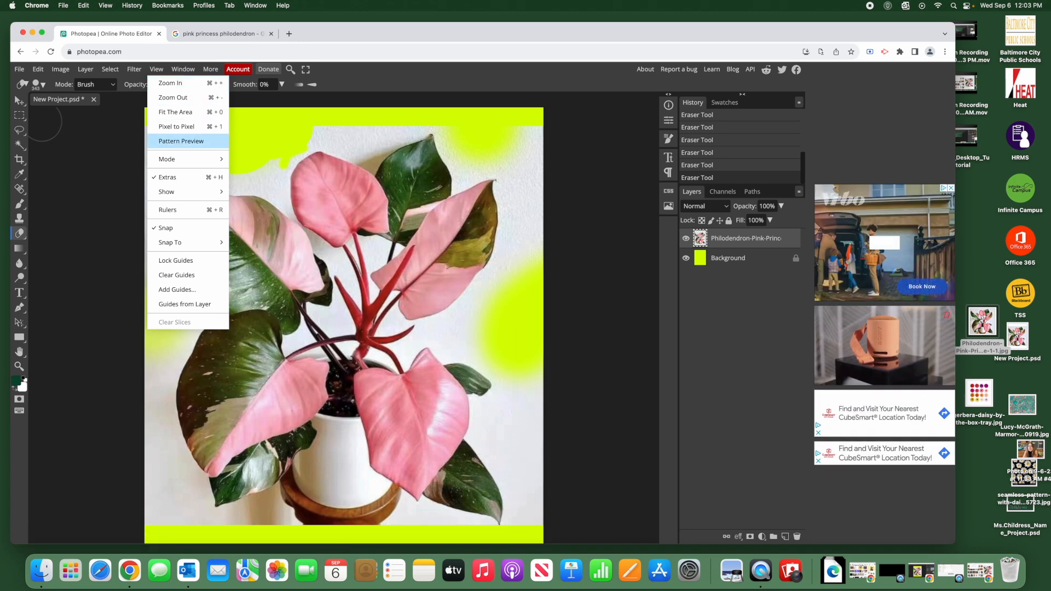
{"action": "left_click", "coordinate": [272, 171]}
{"action": "key", "text": "super+plus"}
{"action": "key", "text": "super+plus"}
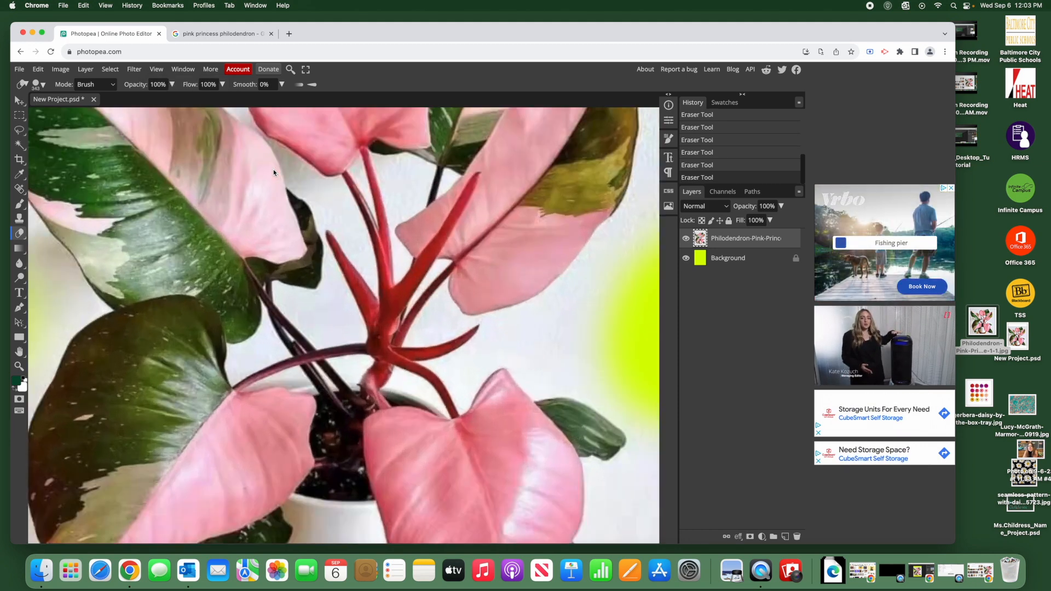
{"action": "key", "text": "super+minus"}
{"action": "key", "text": "super+minus"}
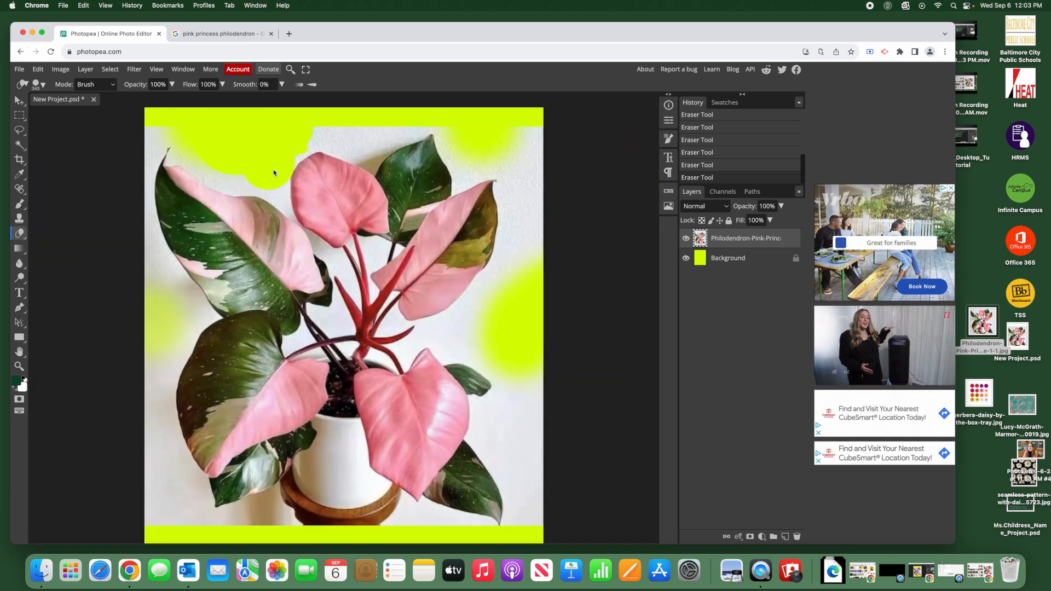
{"action": "key", "text": "super+minus"}
{"action": "key", "text": "super+minus"}
{"action": "key", "text": "super+minus"}
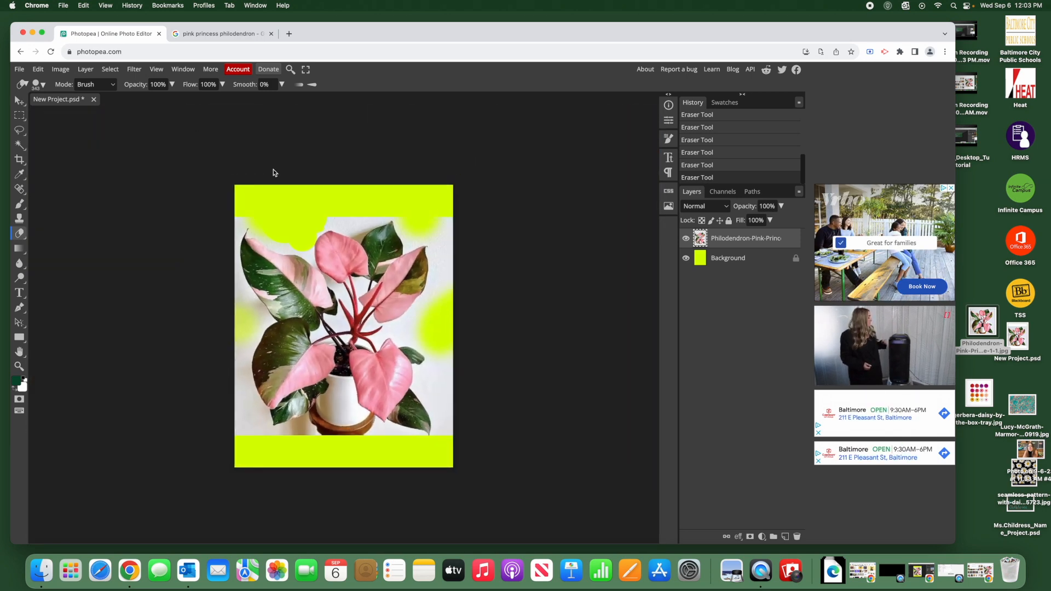
{"action": "key", "text": "super+plus"}
{"action": "key", "text": "super+plus"}
{"action": "key", "text": "super+plus"}
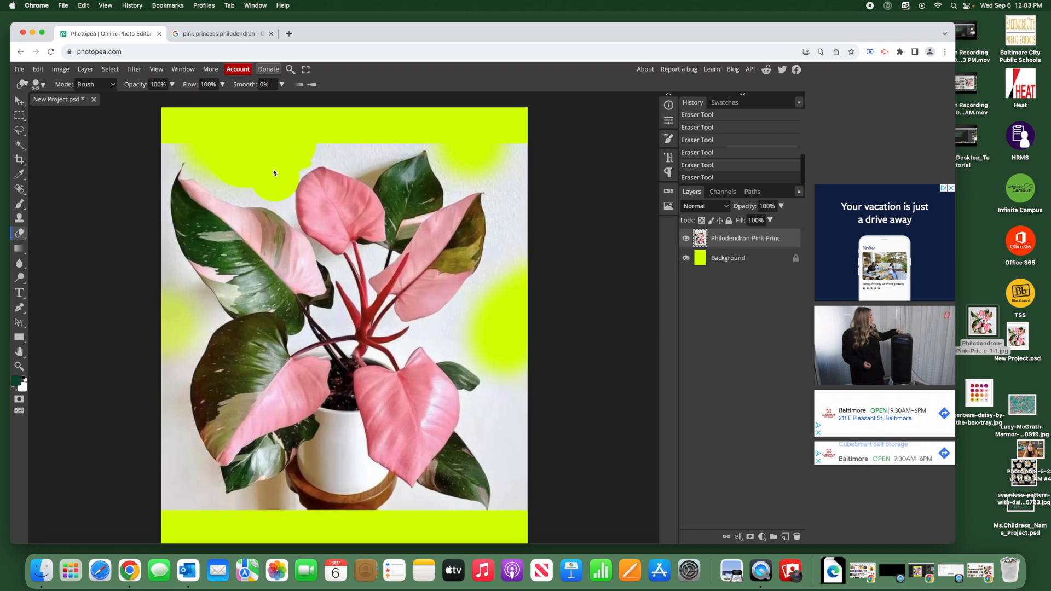
Shrink the hard-edged eraser and erase a small patch of wall between the large left-hand leaves, close to the dark stems
{"action": "key", "text": "super+plus"}
{"action": "key", "text": "super+plus"}
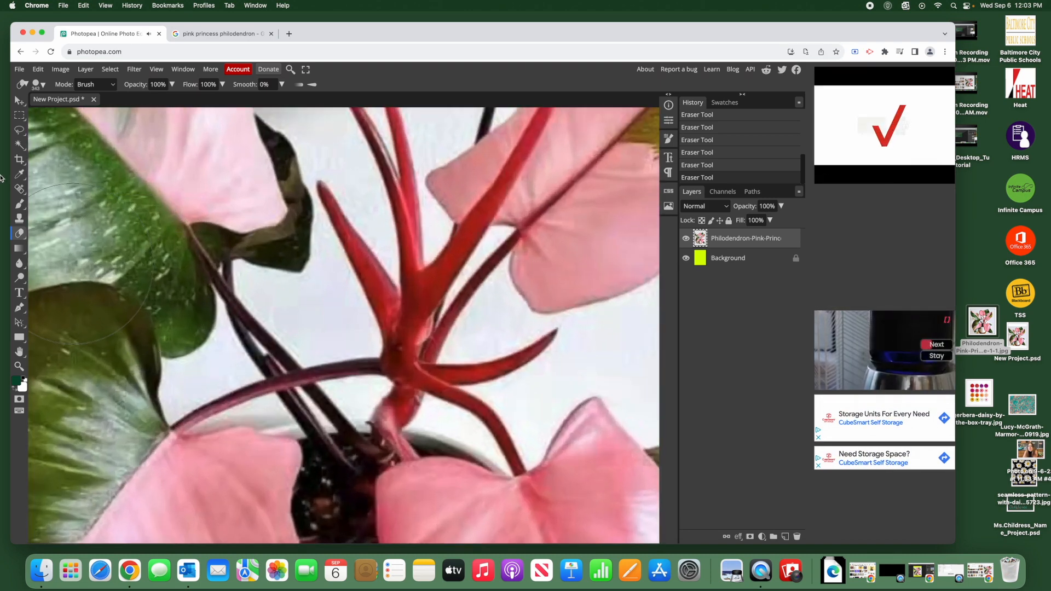
{"action": "left_click", "coordinate": [39, 84]}
{"action": "left_click", "coordinate": [87, 111]}
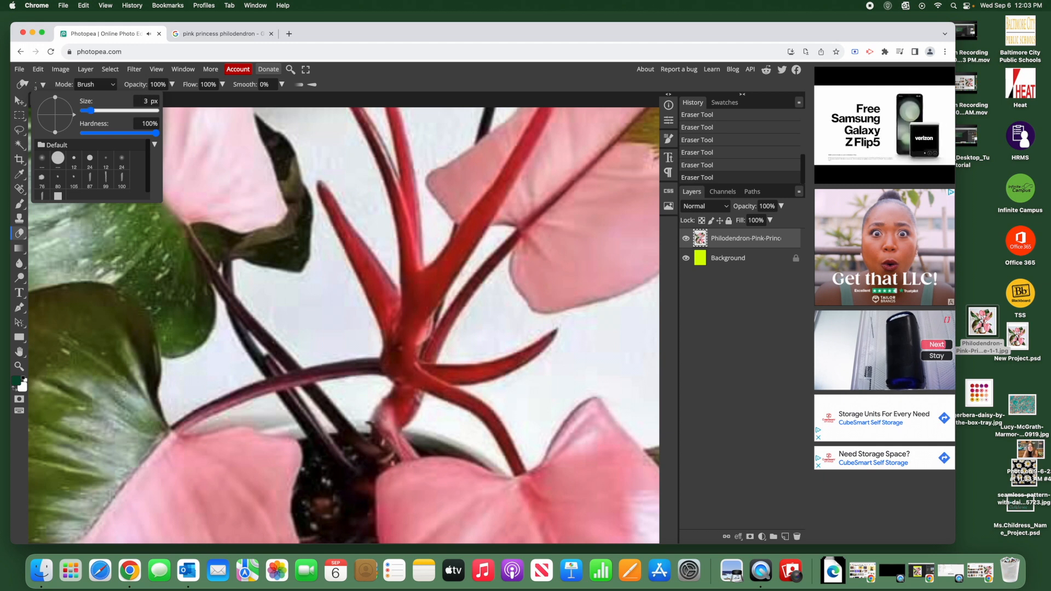
{"action": "left_click_drag", "start_coordinate": [185, 362], "coordinate": [200, 355]}
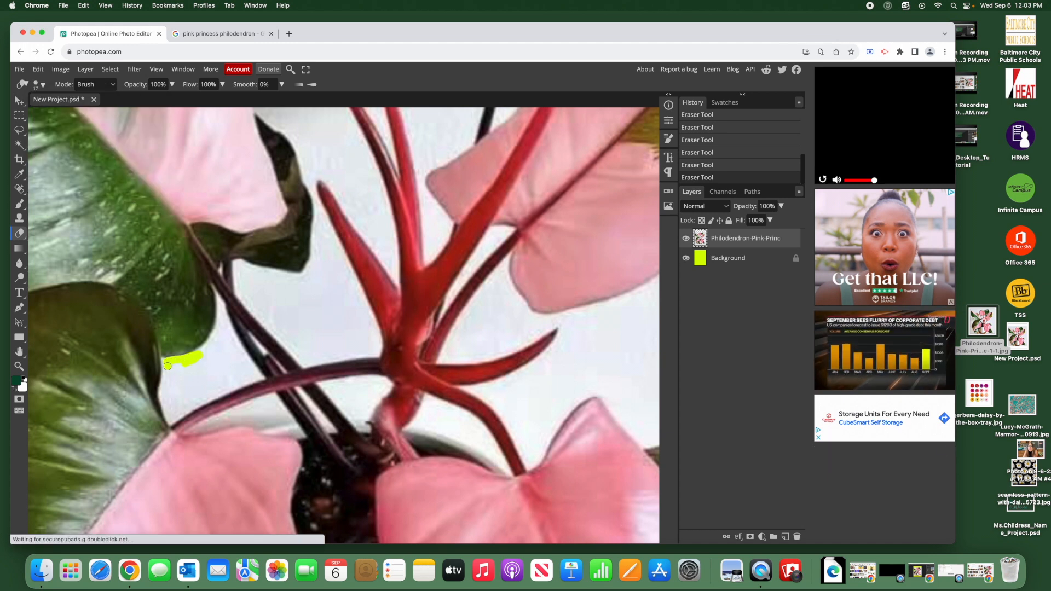
{"action": "left_click_drag", "start_coordinate": [169, 361], "coordinate": [165, 376]}
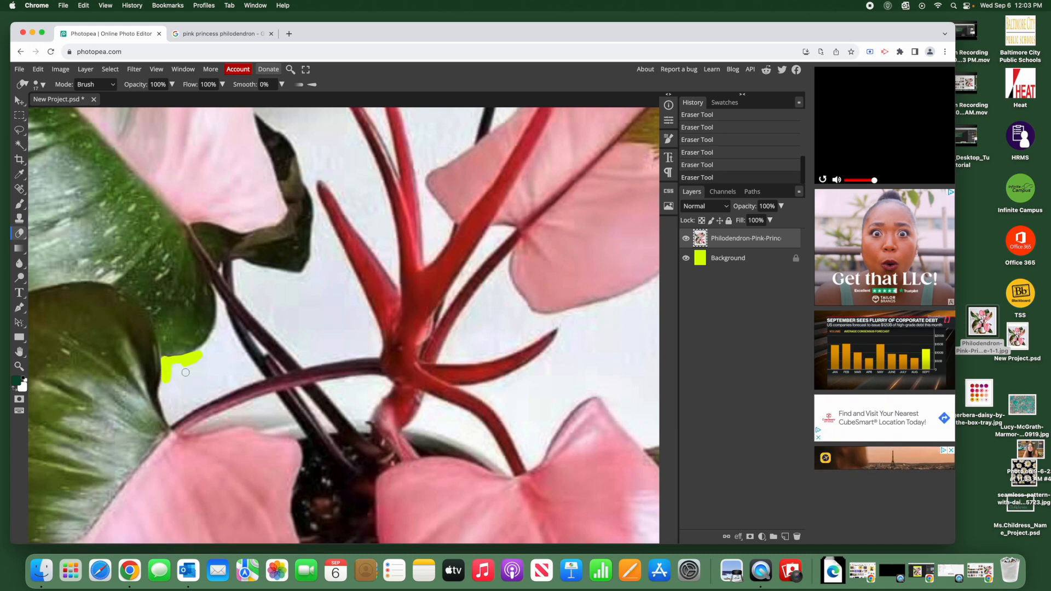
{"action": "key", "text": "super+0"}
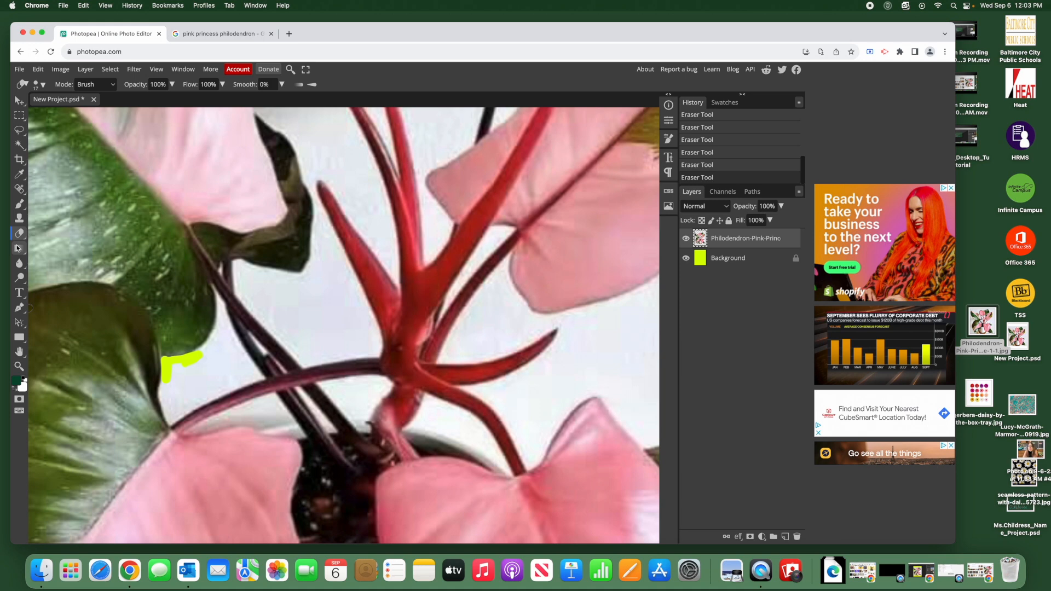
{"action": "key", "text": "super+0"}
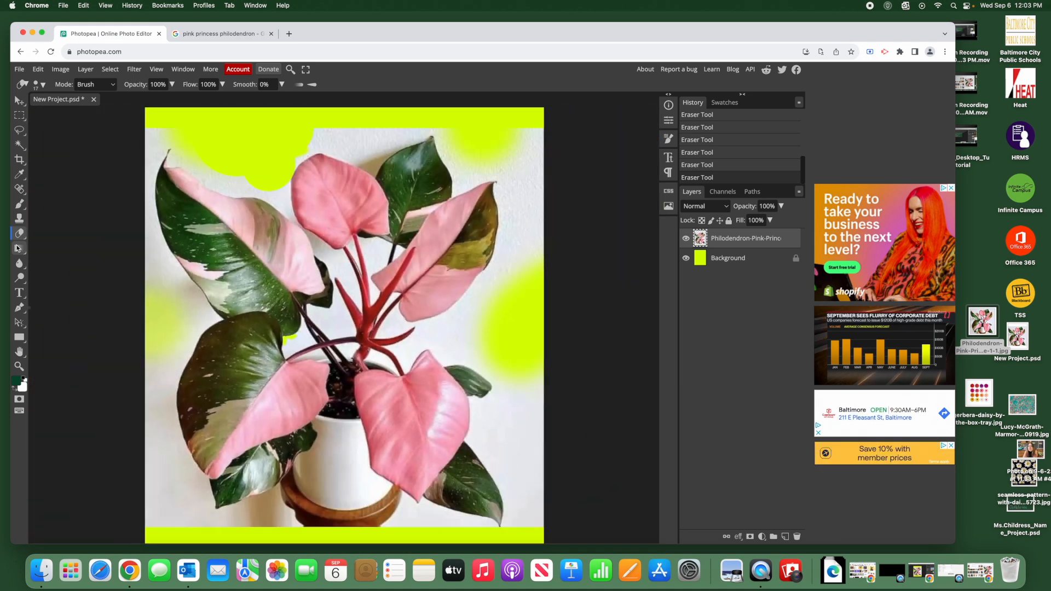
Erase the enclosed wall gaps between the central stems with the Magic Eraser at tolerance 40
{"action": "left_click", "coordinate": [18, 248]}
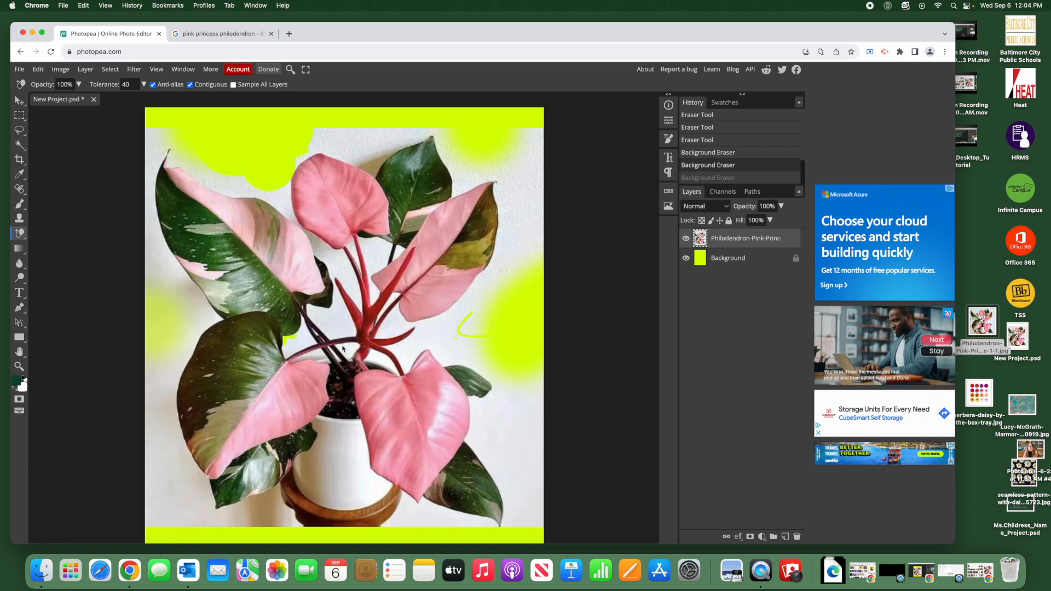
{"action": "left_click", "coordinate": [373, 259]}
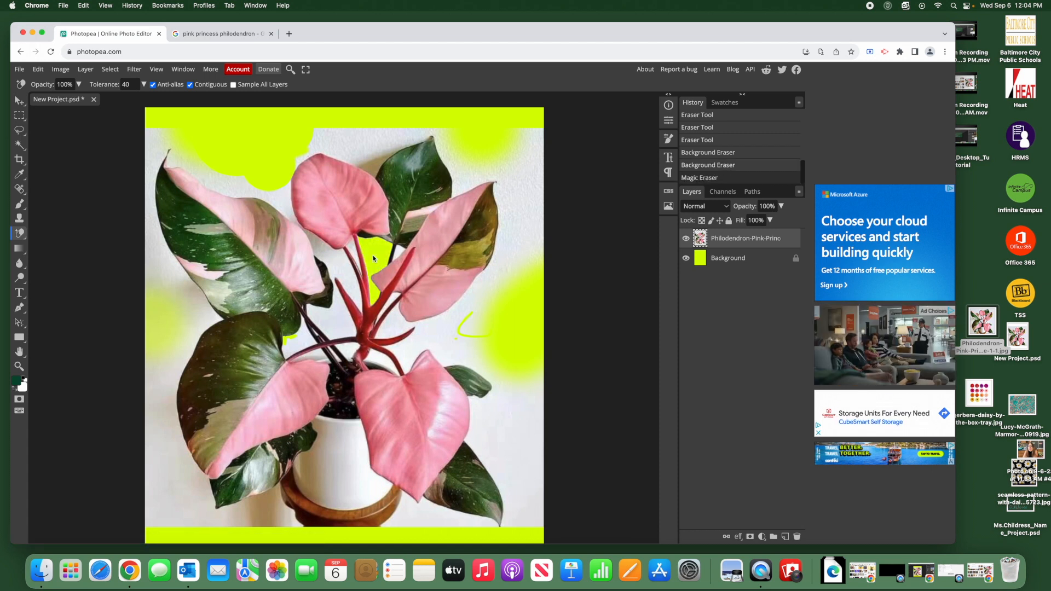
{"action": "left_click", "coordinate": [402, 253]}
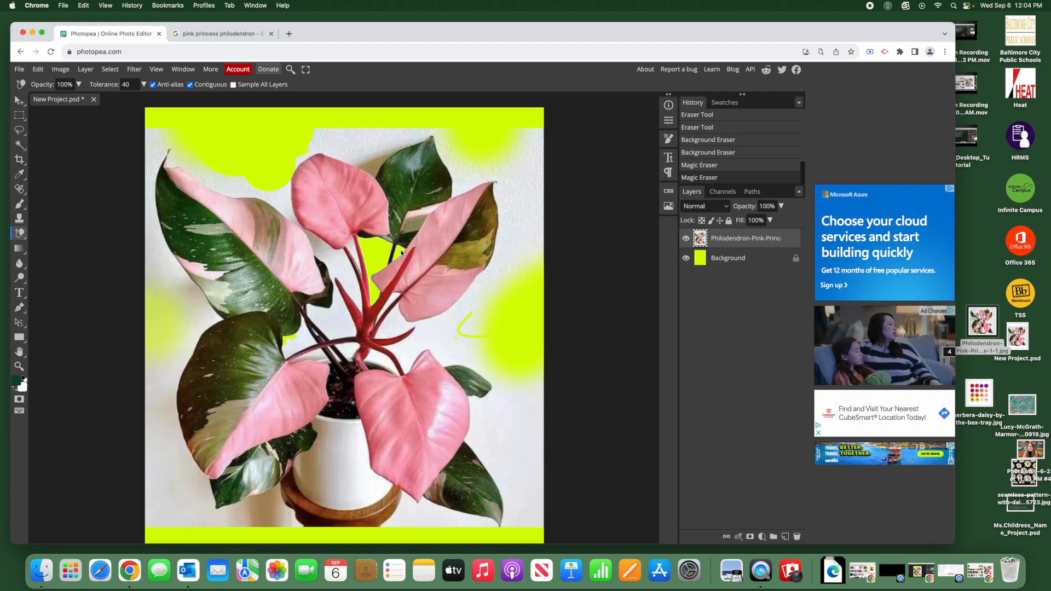
{"action": "left_click", "coordinate": [393, 299]}
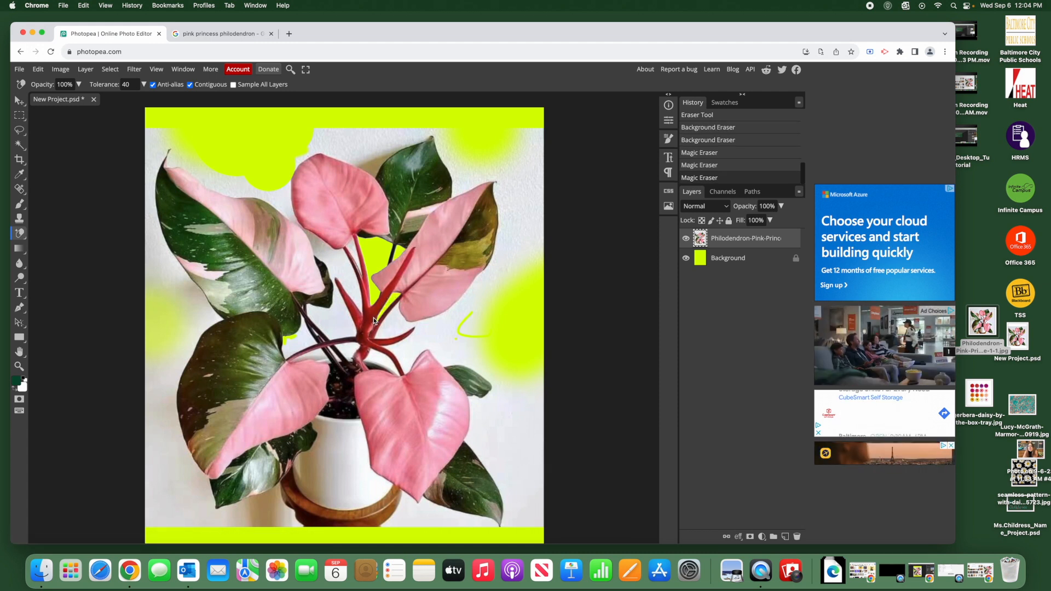
{"action": "left_click", "coordinate": [353, 353]}
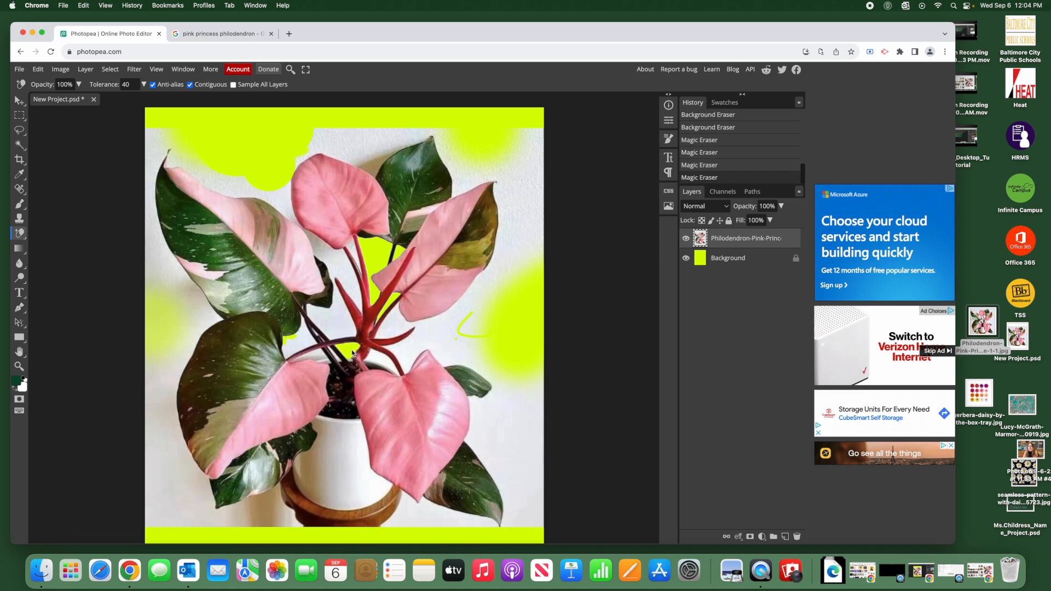
Try to remove the wall on the plant's left side with the Magic Eraser, and undo that erasure
{"action": "scroll", "coordinate": [216, 420], "scroll_direction": "up", "scroll_amount": 1}
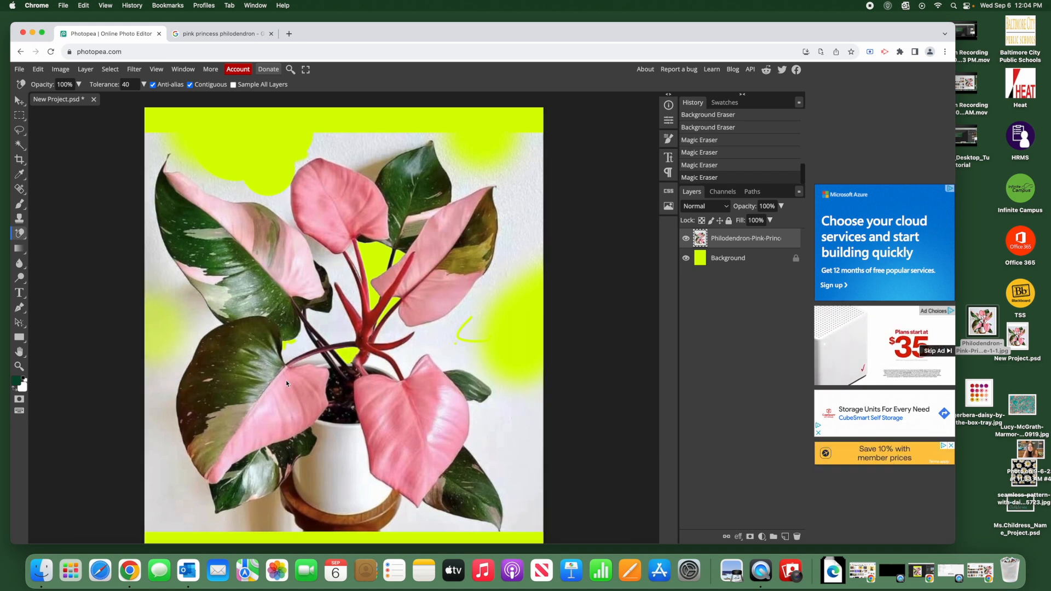
{"action": "left_click", "coordinate": [185, 471]}
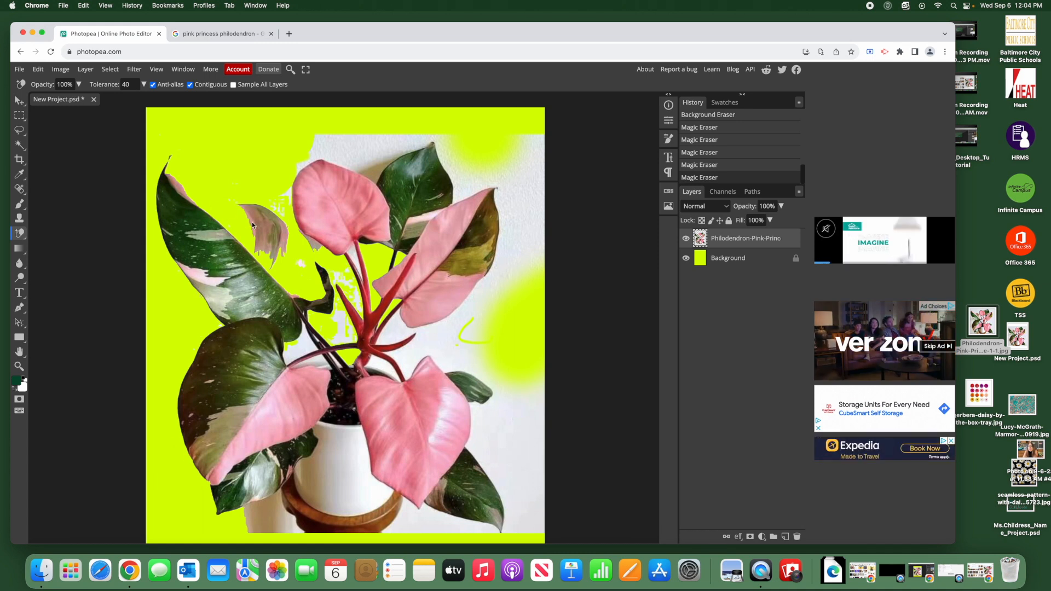
{"action": "scroll", "coordinate": [231, 196], "scroll_direction": "down", "scroll_amount": 1}
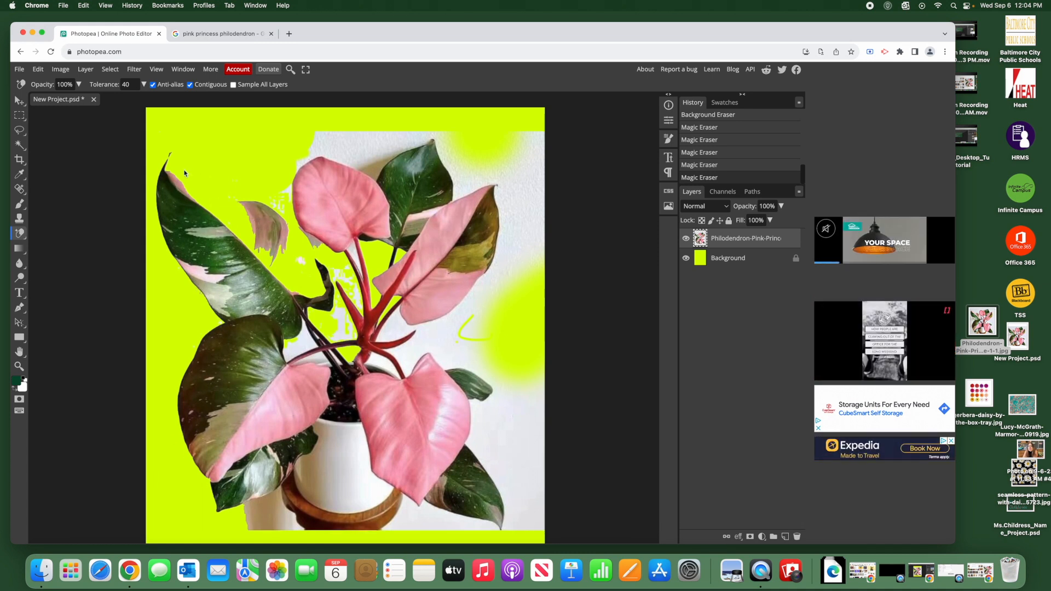
{"action": "scroll", "coordinate": [240, 215], "scroll_direction": "right", "scroll_amount": 1}
{"action": "scroll", "coordinate": [302, 244], "scroll_direction": "down", "scroll_amount": 1}
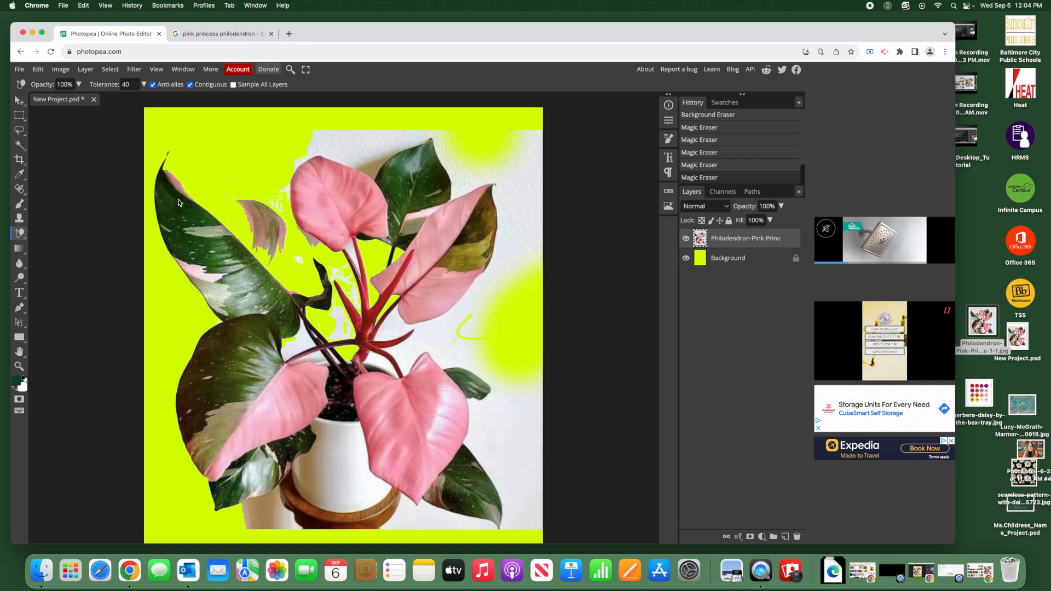
{"action": "scroll", "coordinate": [179, 203], "scroll_direction": "up", "scroll_amount": 1}
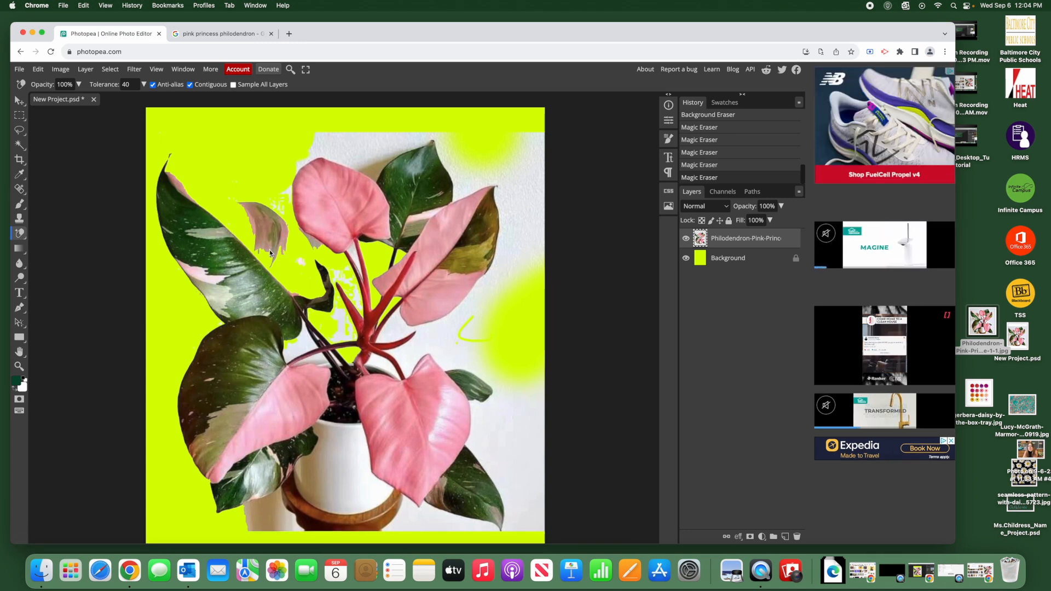
{"action": "key", "text": "ctrl+z"}
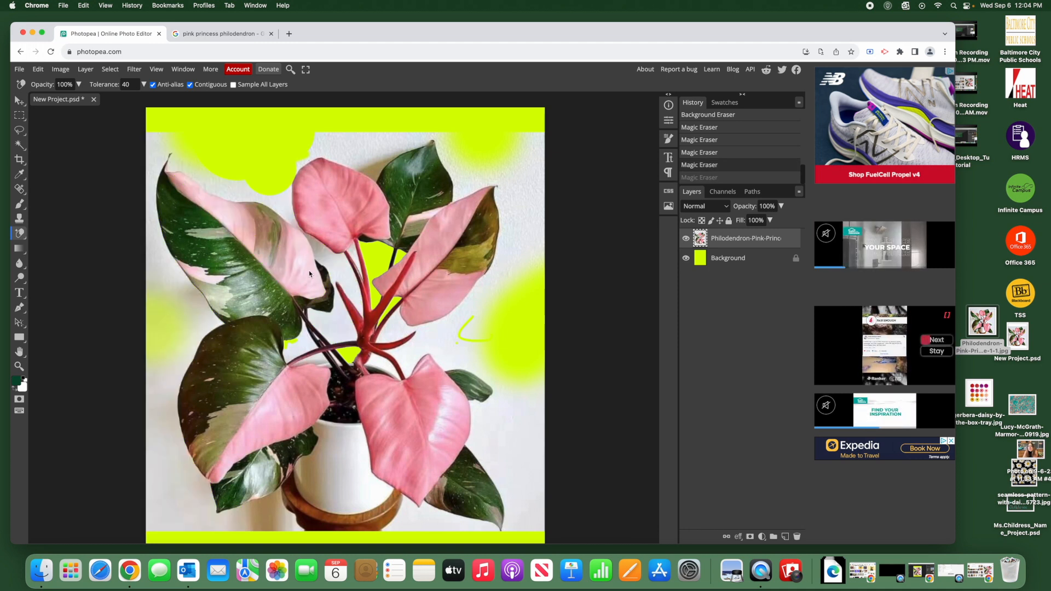
Magic-erase the remaining wall gaps around the stems and the large wall area to the right of the plant
{"action": "left_click", "coordinate": [351, 253]}
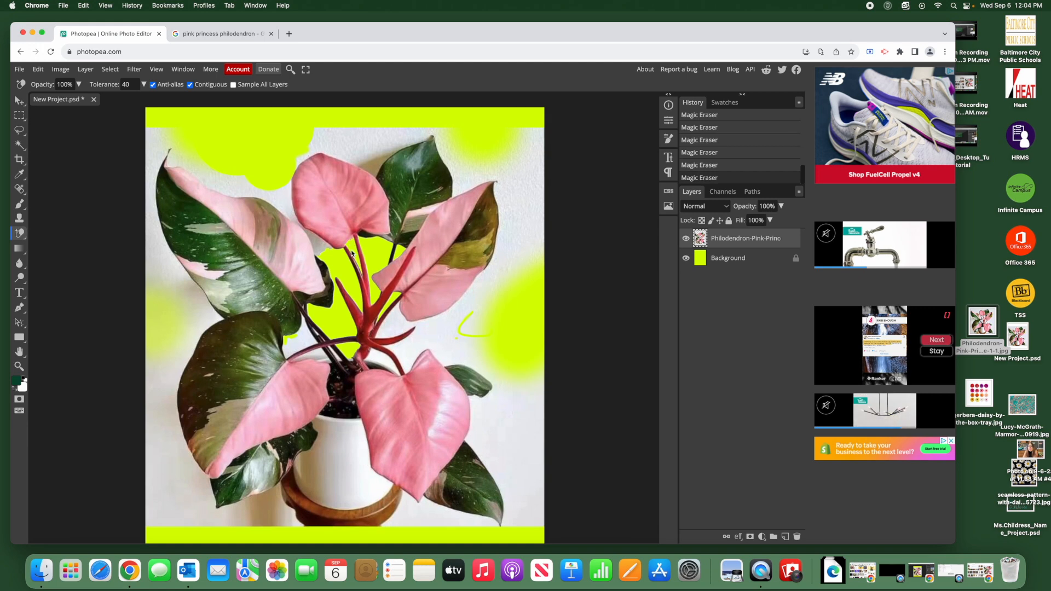
{"action": "scroll", "coordinate": [307, 345], "scroll_direction": "down", "scroll_amount": 1}
{"action": "left_click", "coordinate": [299, 340]}
{"action": "scroll", "coordinate": [471, 345], "scroll_direction": "down", "scroll_amount": 1}
{"action": "scroll", "coordinate": [485, 345], "scroll_direction": "up", "scroll_amount": 2}
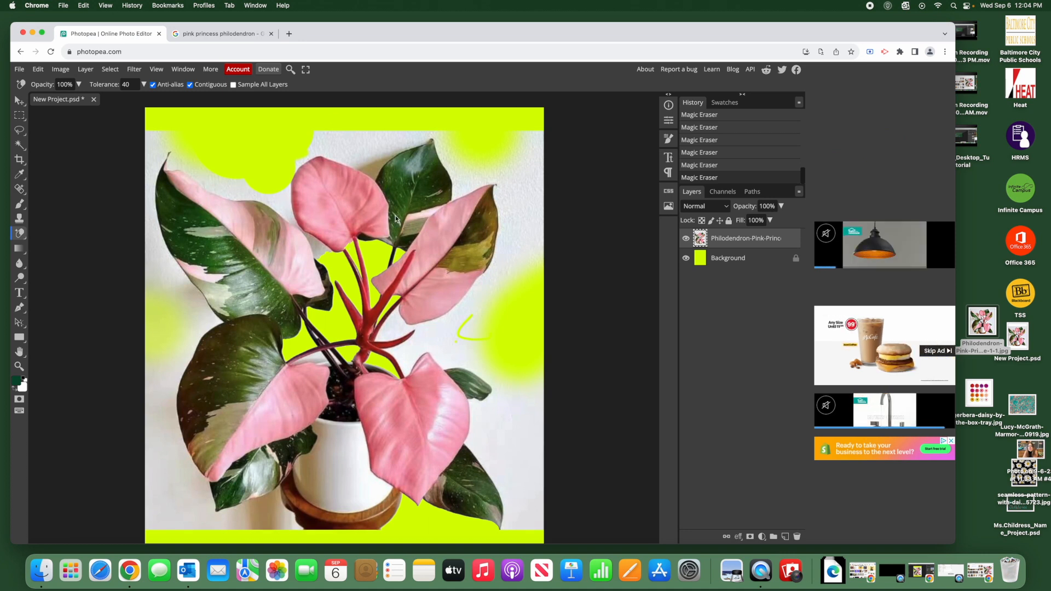
{"action": "left_click", "coordinate": [526, 476]}
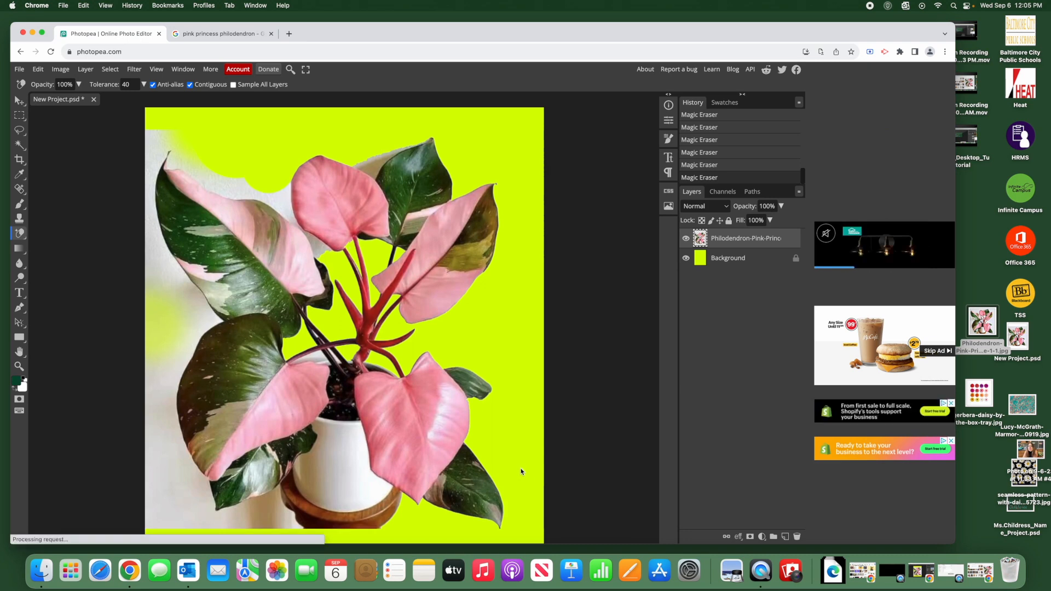
{"action": "scroll", "coordinate": [327, 342], "scroll_direction": "up", "scroll_amount": 5}
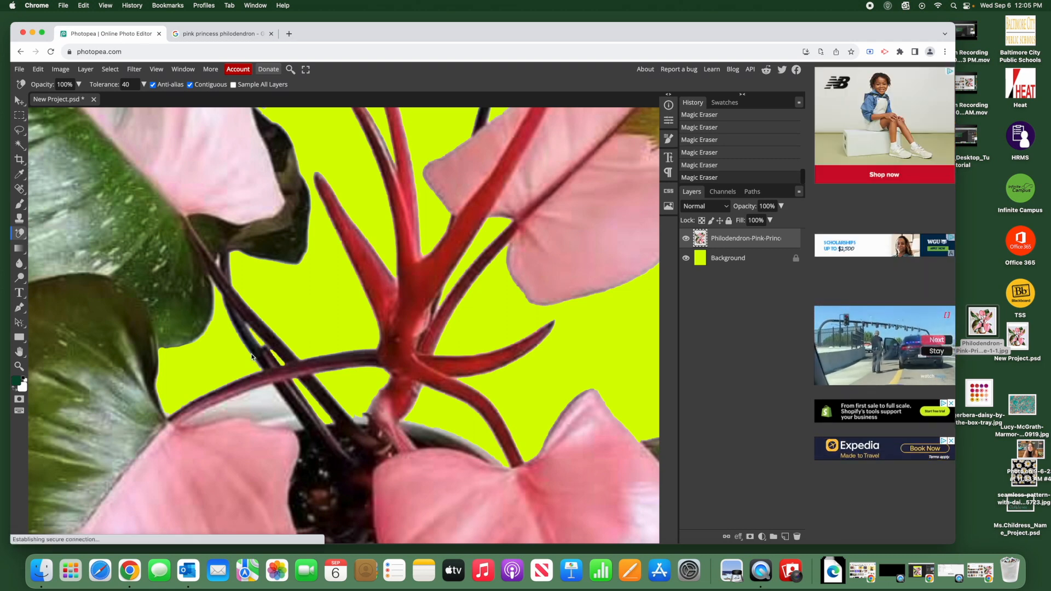
Erase wall along the outer edge of the lower-left leaf using the Background Eraser at 174 px with 100% hardness
{"action": "key", "text": "super+0"}
{"action": "right_click", "coordinate": [20, 233]}
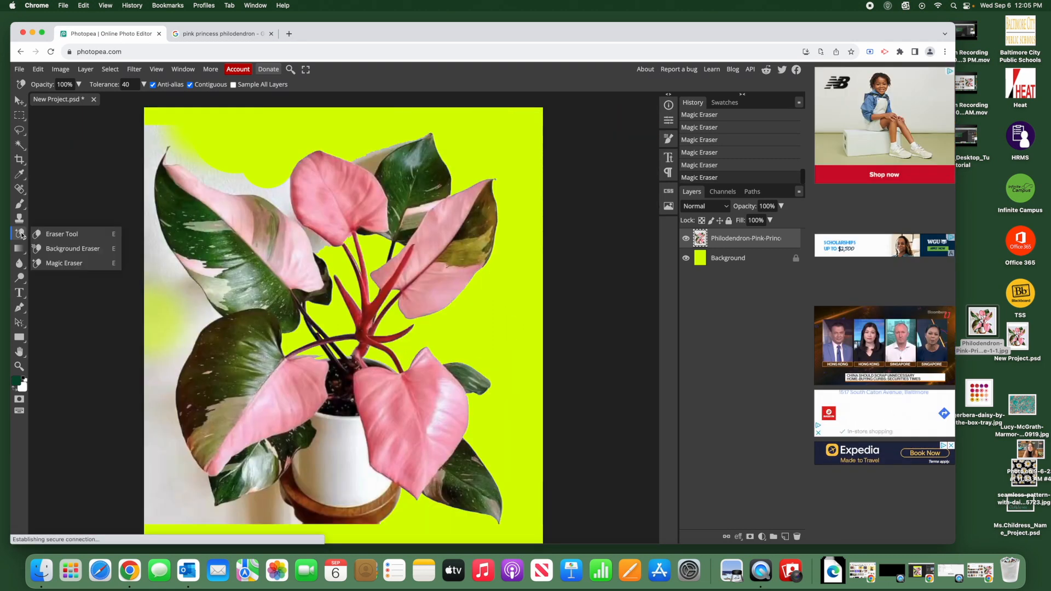
{"action": "left_click", "coordinate": [60, 248]}
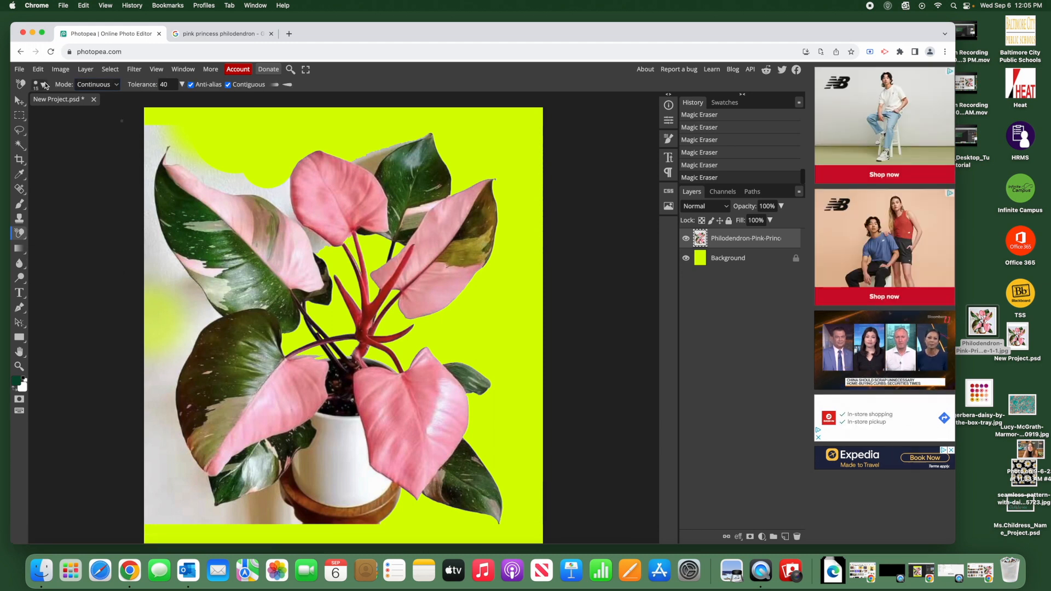
{"action": "left_click", "coordinate": [38, 85]}
{"action": "left_click_drag", "start_coordinate": [98, 110], "coordinate": [102, 115]}
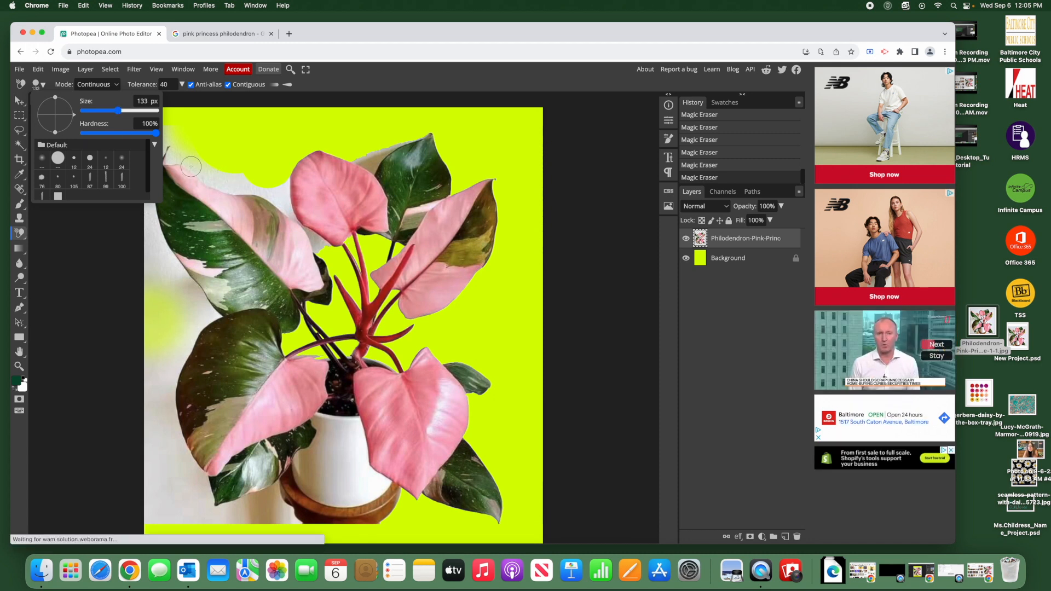
{"action": "mouse_move", "coordinate": [119, 111]}
{"action": "left_mouse_down"}
{"action": "mouse_move", "coordinate": [129, 111]}
{"action": "mouse_move", "coordinate": [113, 111]}
{"action": "left_mouse_up"}
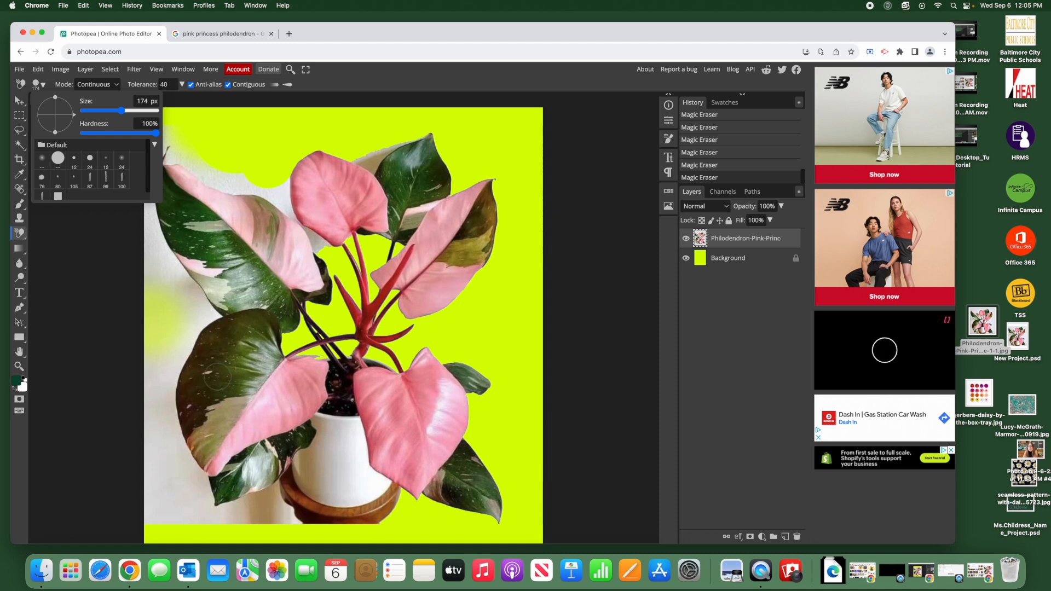
{"action": "left_click_drag", "start_coordinate": [168, 477], "coordinate": [176, 435]}
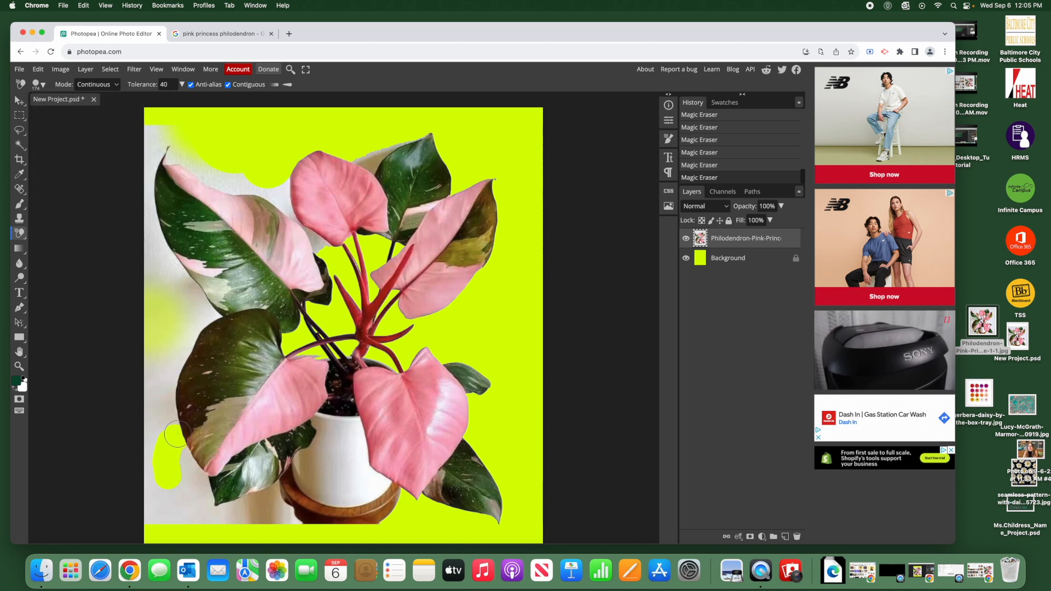
{"action": "left_click_drag", "start_coordinate": [175, 393], "coordinate": [145, 453]}
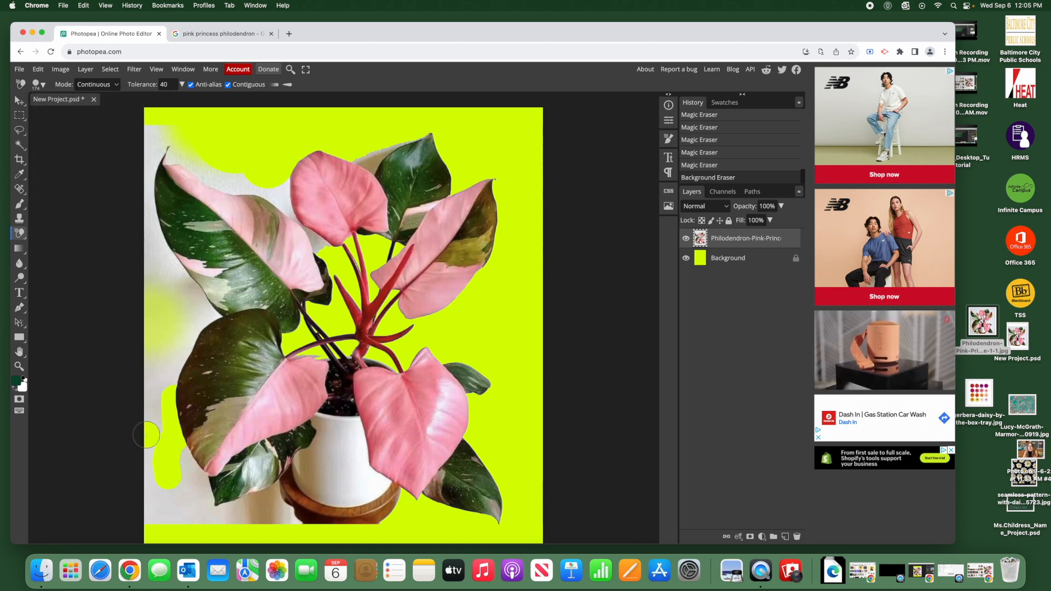
Try a Background Eraser stroke from the lower-left leaf's edge outward across the wall, and undo it
{"action": "left_click_drag", "start_coordinate": [187, 379], "coordinate": [142, 396]}
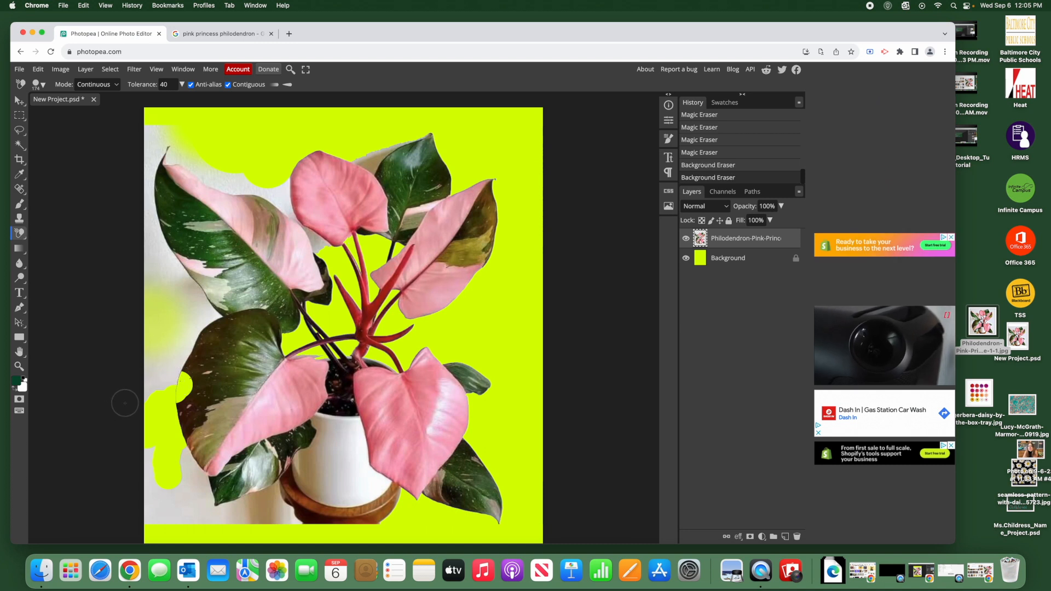
{"action": "key", "text": "super+z"}
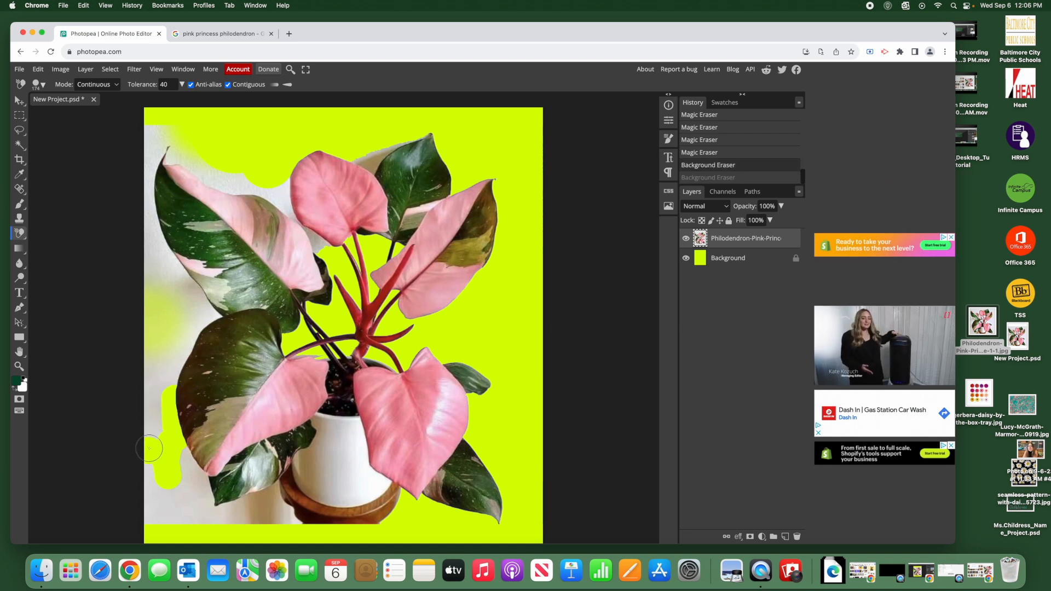
Erase wall at the canvas edge beside the lower-left leaf, and undo the further Background Eraser stroke that runs over the leaf
{"action": "left_click_drag", "start_coordinate": [148, 451], "coordinate": [161, 422]}
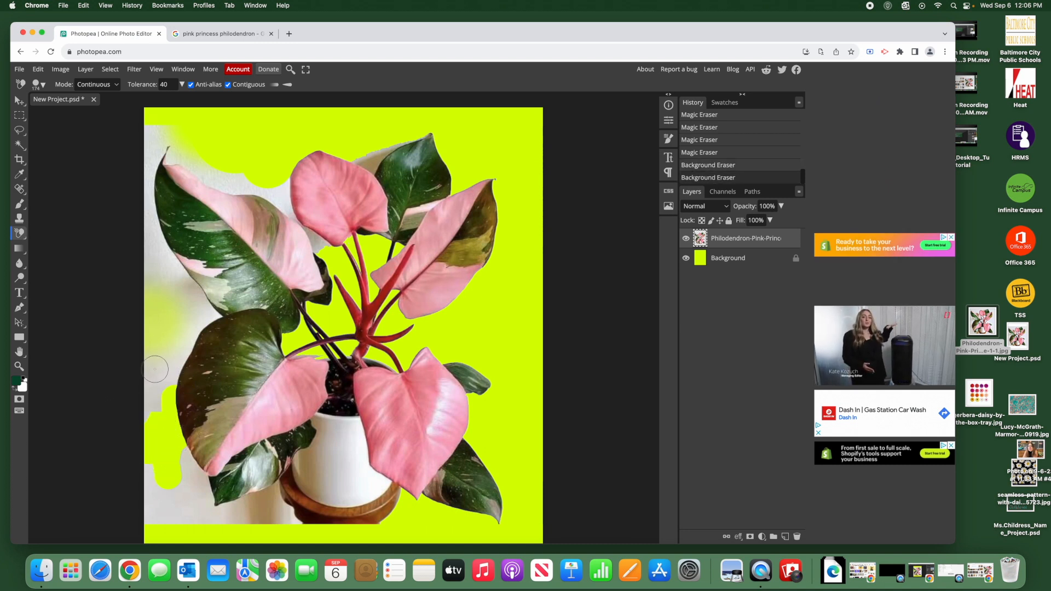
{"action": "mouse_move", "coordinate": [170, 496]}
{"action": "left_mouse_down"}
{"action": "mouse_move", "coordinate": [190, 450]}
{"action": "mouse_move", "coordinate": [169, 399]}
{"action": "mouse_move", "coordinate": [198, 362]}
{"action": "mouse_move", "coordinate": [195, 339]}
{"action": "mouse_move", "coordinate": [184, 347]}
{"action": "mouse_move", "coordinate": [188, 393]}
{"action": "mouse_move", "coordinate": [172, 425]}
{"action": "mouse_move", "coordinate": [152, 415]}
{"action": "mouse_move", "coordinate": [172, 359]}
{"action": "mouse_move", "coordinate": [205, 345]}
{"action": "mouse_move", "coordinate": [207, 332]}
{"action": "mouse_move", "coordinate": [193, 347]}
{"action": "left_mouse_up"}
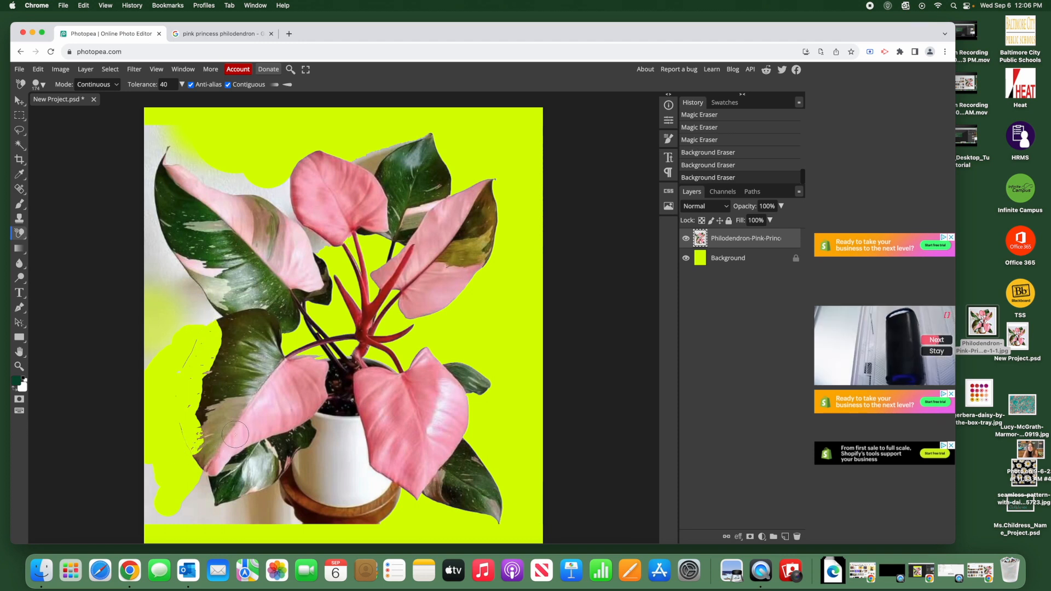
{"action": "key", "text": "ctrl+z"}
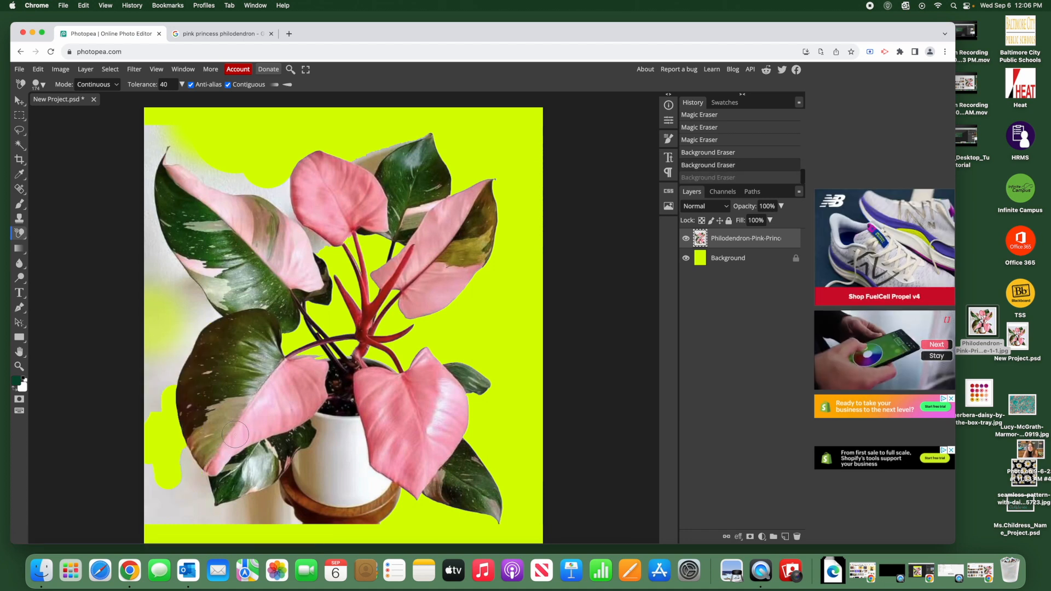
Erase the wall around the lower-left leaf's tip and beside the small dark leaf below it with the Background Eraser
{"action": "scroll", "coordinate": [180, 459], "scroll_direction": "down", "scroll_amount": 1}
{"action": "left_click", "coordinate": [181, 457]}
{"action": "mouse_move", "coordinate": [186, 462]}
{"action": "left_mouse_down"}
{"action": "mouse_move", "coordinate": [171, 476]}
{"action": "mouse_move", "coordinate": [143, 465]}
{"action": "mouse_move", "coordinate": [150, 456]}
{"action": "left_mouse_up"}
{"action": "scroll", "coordinate": [170, 502], "scroll_direction": "up", "scroll_amount": 1}
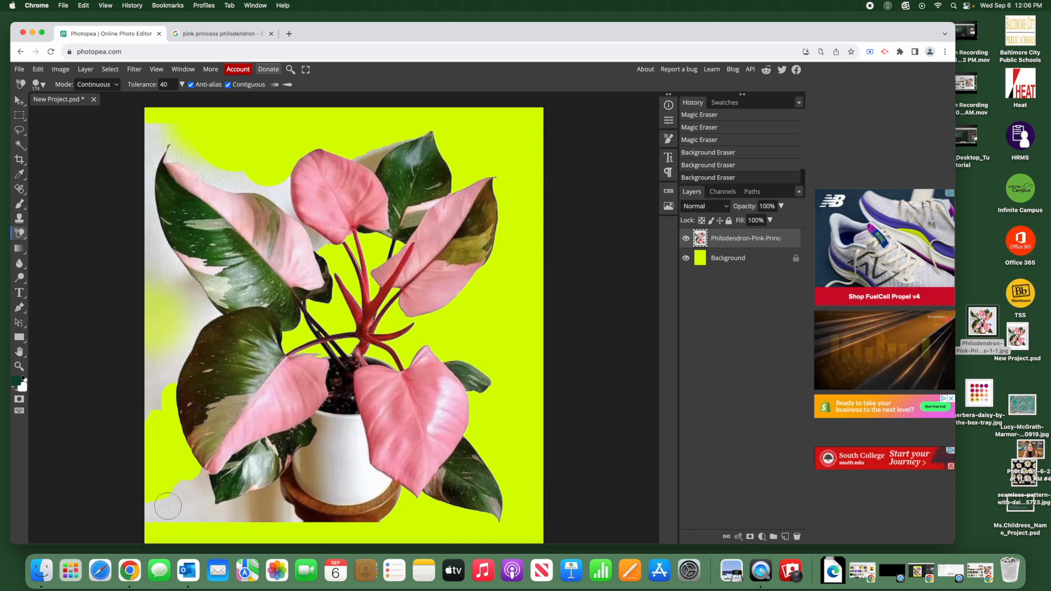
{"action": "left_click_drag", "start_coordinate": [189, 489], "coordinate": [218, 500]}
{"action": "key", "text": "super+z"}
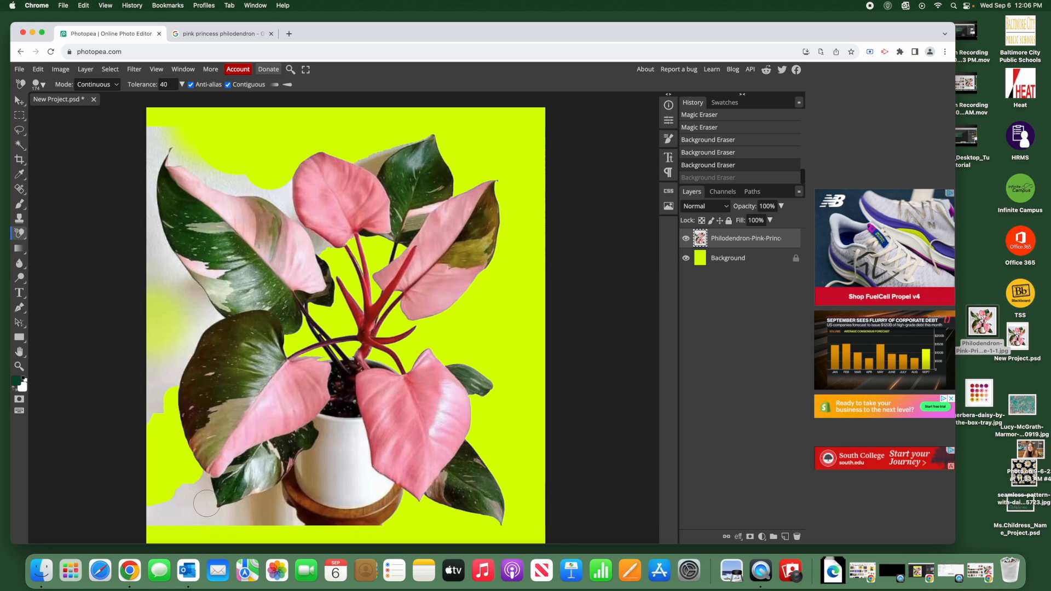
{"action": "scroll", "coordinate": [206, 509], "scroll_direction": "down", "scroll_amount": 1}
{"action": "scroll", "coordinate": [206, 492], "scroll_direction": "up", "scroll_amount": 1}
{"action": "key", "text": "super+shift+z"}
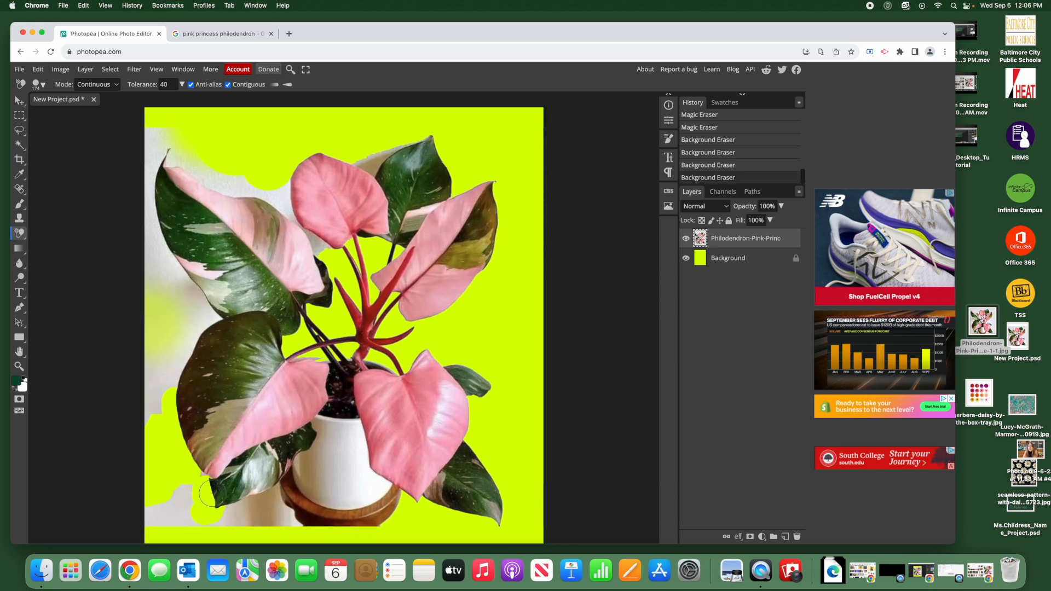
Erase wall beneath the small dark lower-left leaf, and undo the stroke that cuts into that leaf
{"action": "scroll", "coordinate": [207, 493], "scroll_direction": "down", "scroll_amount": 1}
{"action": "left_click_drag", "start_coordinate": [241, 520], "coordinate": [221, 498]}
{"action": "scroll", "coordinate": [269, 513], "scroll_direction": "down", "scroll_amount": 1}
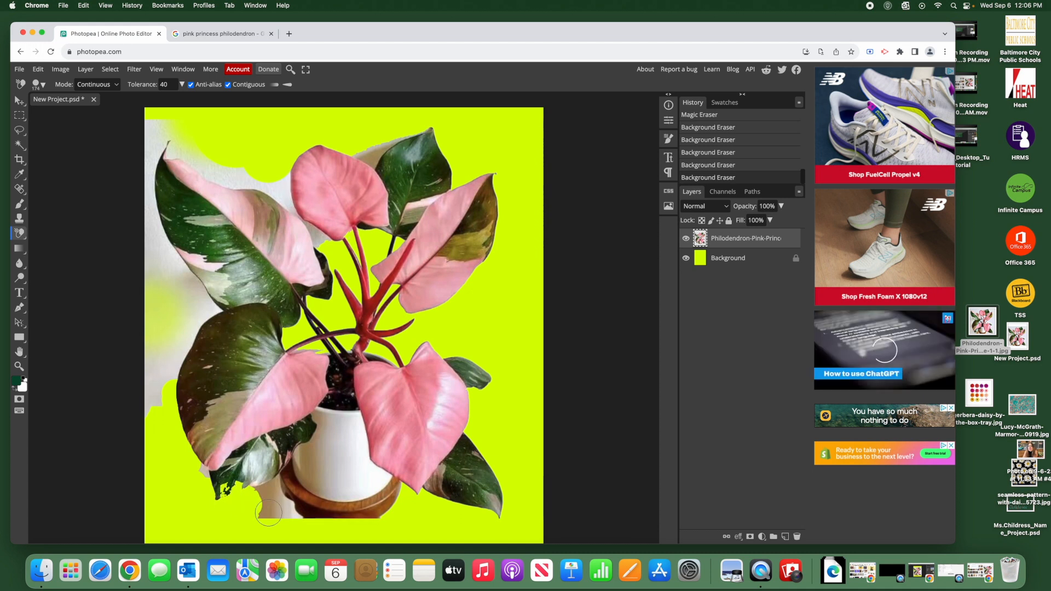
{"action": "scroll", "coordinate": [269, 513], "scroll_direction": "down", "scroll_amount": 1}
{"action": "key", "text": "super+z"}
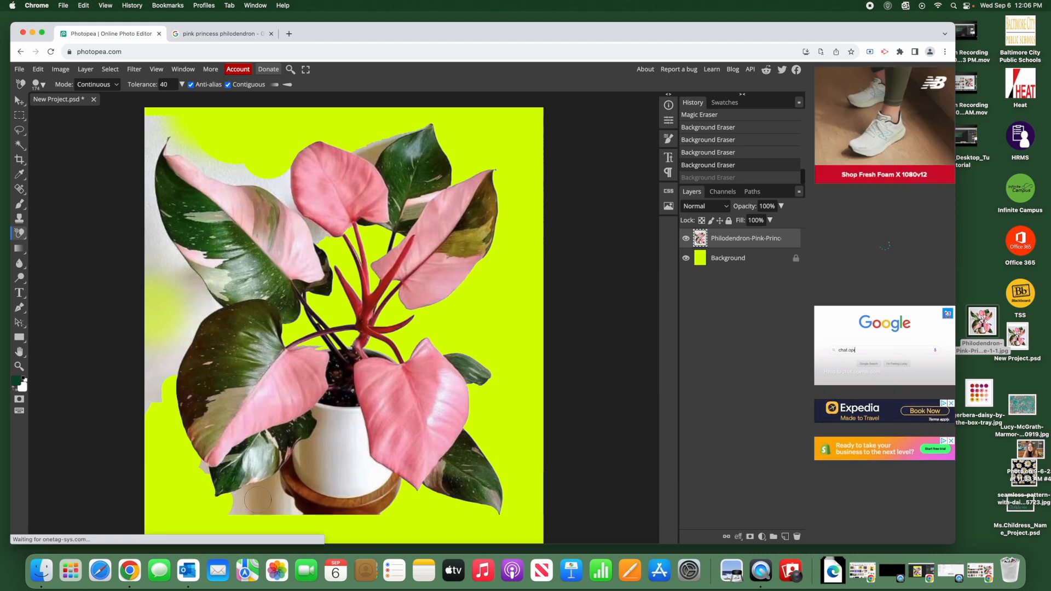
Set the Background Eraser tolerance to 20 and erase the wall strip between the small dark lower leaf and the pot stand
{"action": "left_click", "coordinate": [167, 85]}
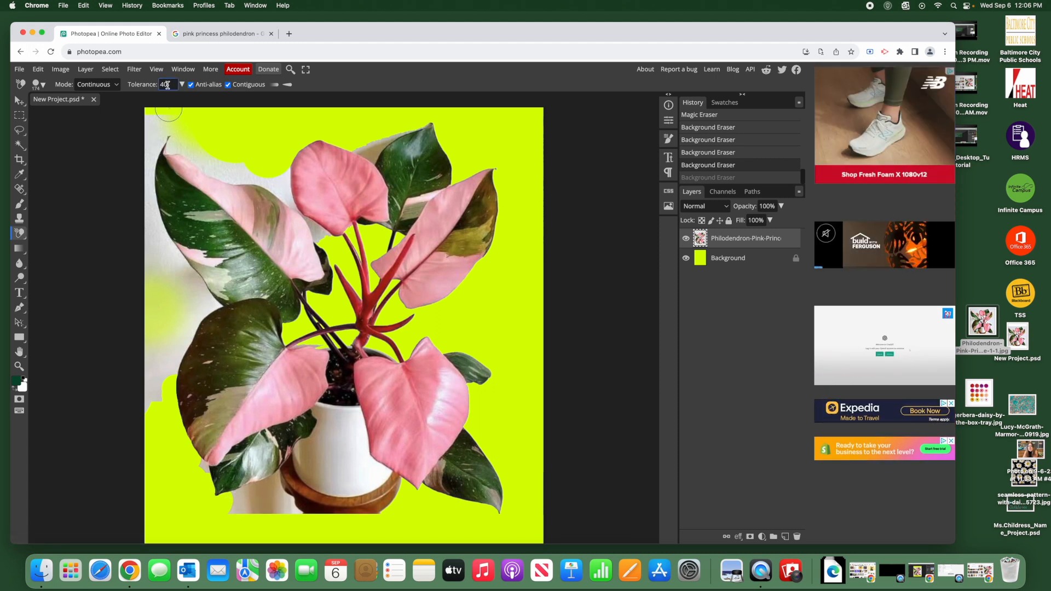
{"action": "scroll", "coordinate": [167, 85], "scroll_direction": "down", "scroll_amount": 3}
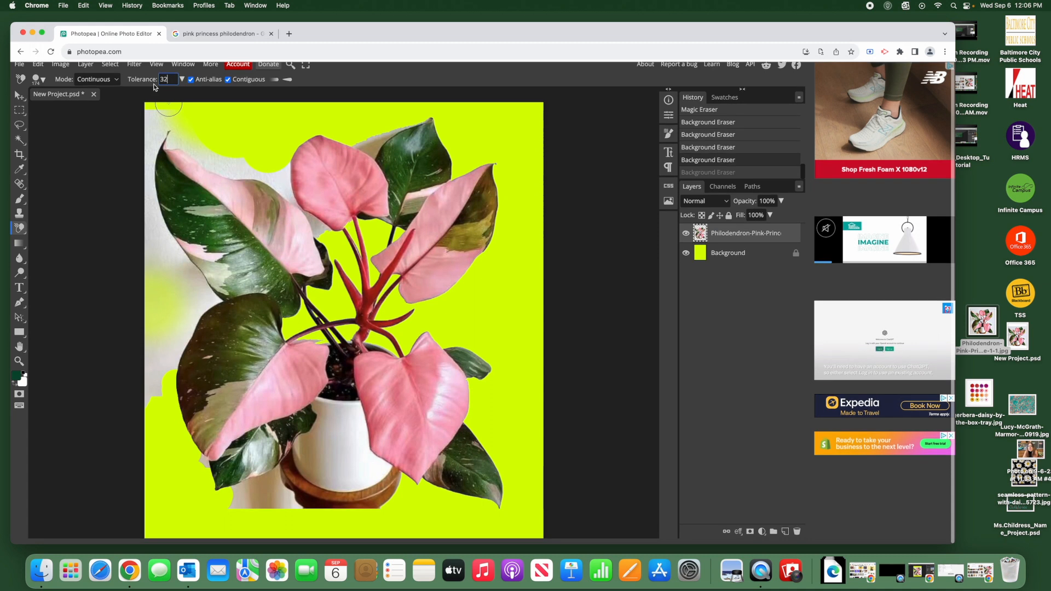
{"action": "key", "text": "BackSpace"}
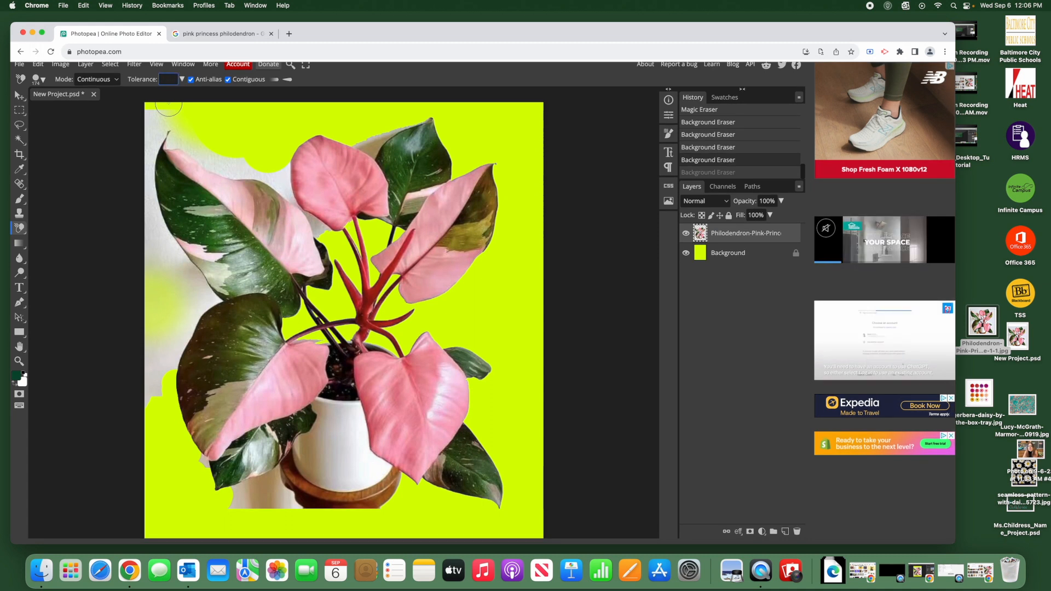
{"action": "type", "text": "20"}
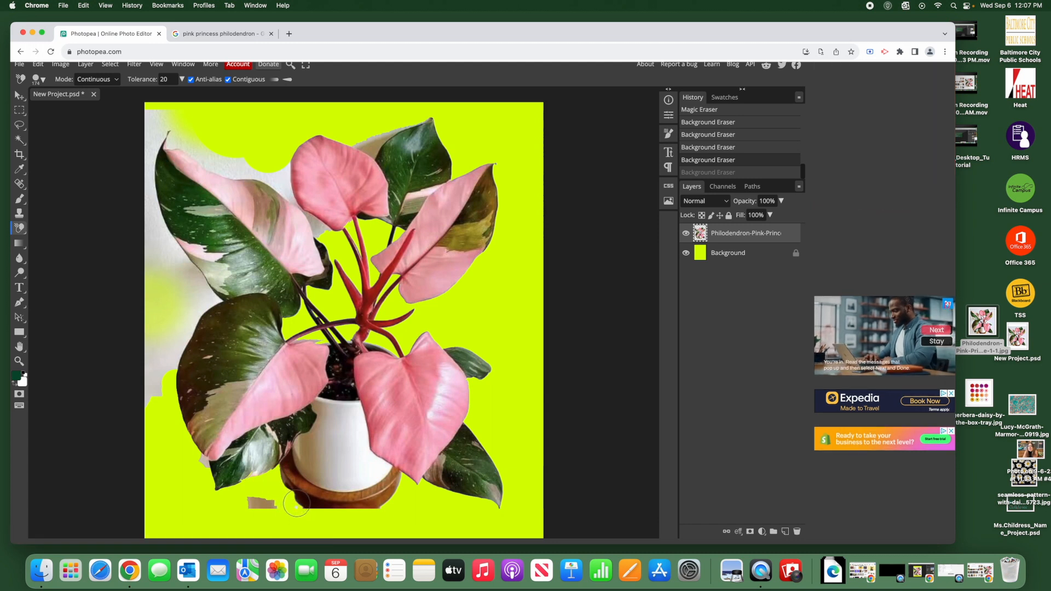
{"action": "left_click", "coordinate": [260, 503]}
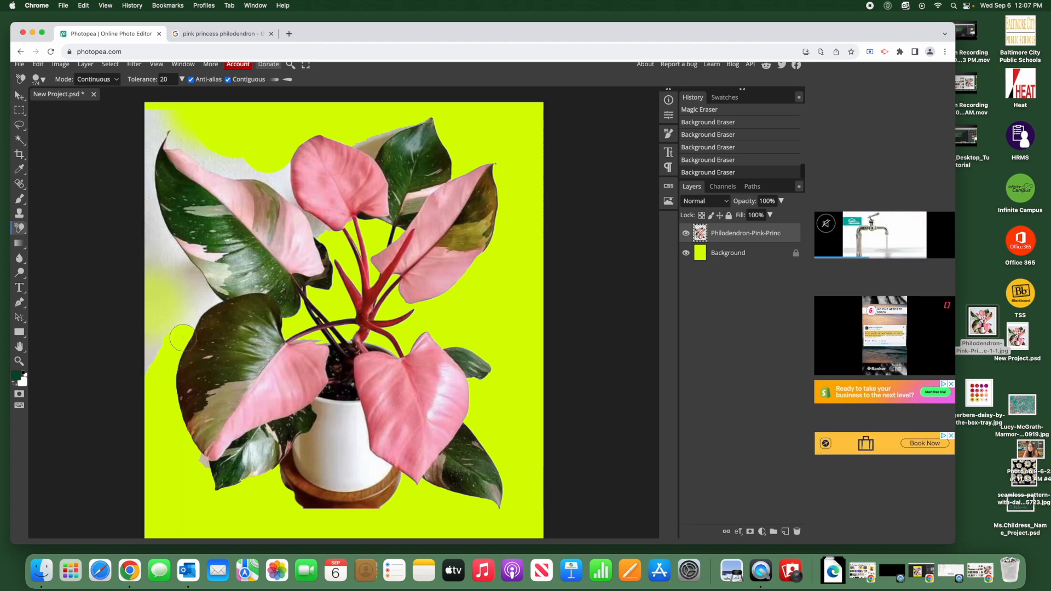
Erase the wall outside the gap between the two large left leaves, undoing one stroke and using a tolerance of 15
{"action": "mouse_move", "coordinate": [163, 330]}
{"action": "left_mouse_down"}
{"action": "mouse_move", "coordinate": [147, 373]}
{"action": "mouse_move", "coordinate": [135, 374]}
{"action": "left_mouse_up"}
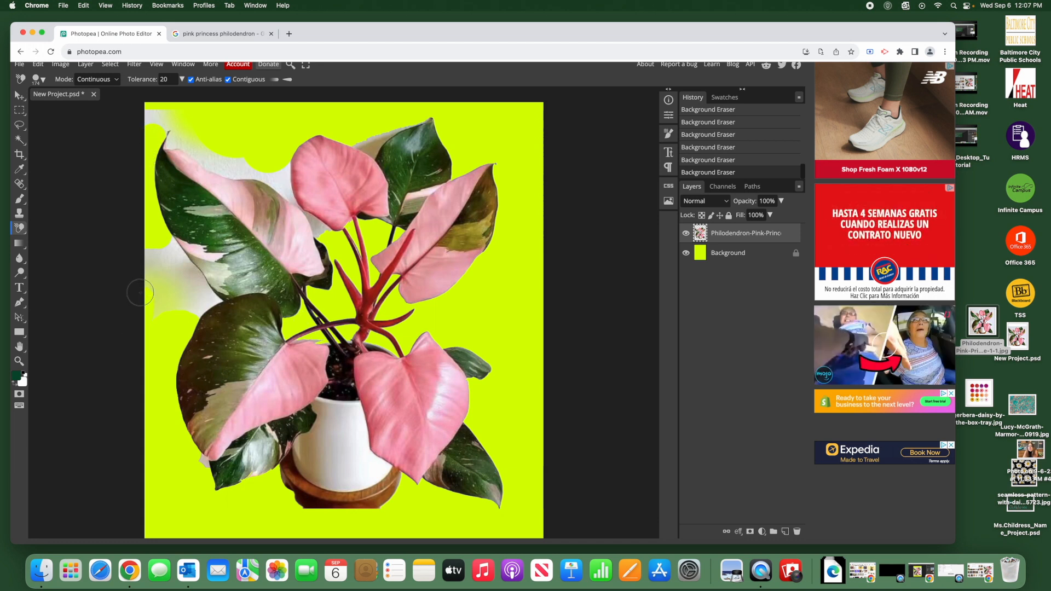
{"action": "key", "text": "super+z"}
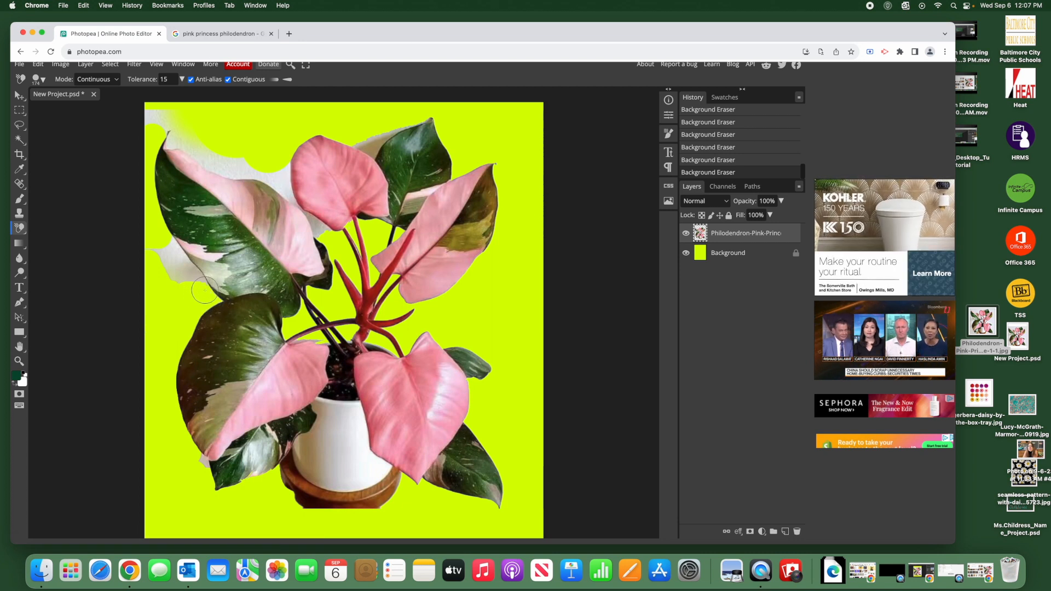
{"action": "left_click_drag", "start_coordinate": [183, 270], "coordinate": [168, 247]}
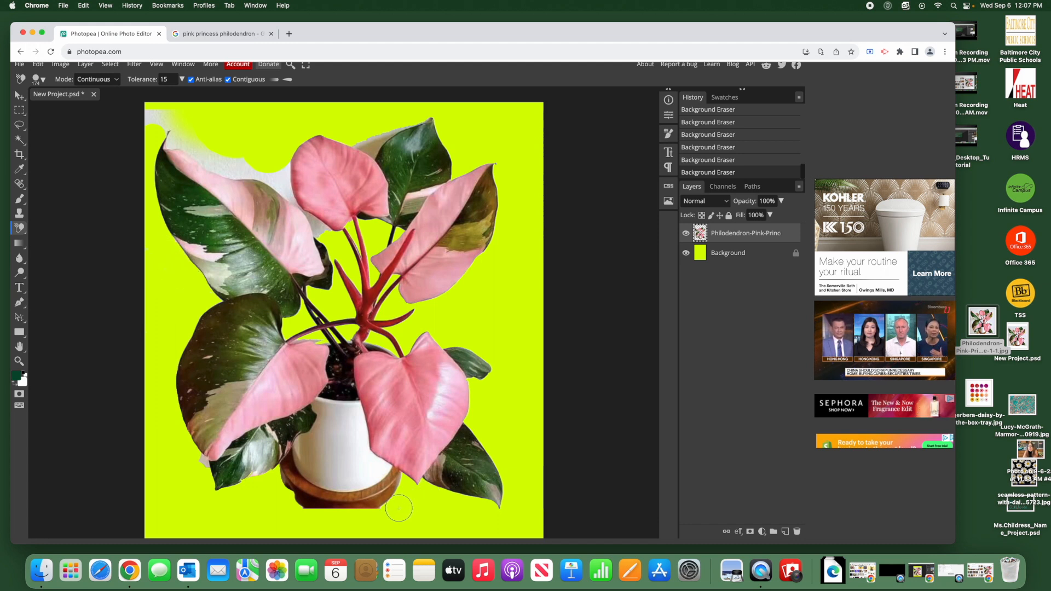
Erase the wall above the upper-left leaf and between the top leaves at tolerance 15, undoing strokes that go wrong
{"action": "mouse_move", "coordinate": [165, 129]}
{"action": "left_mouse_down"}
{"action": "mouse_move", "coordinate": [245, 173]}
{"action": "mouse_move", "coordinate": [286, 177]}
{"action": "mouse_move", "coordinate": [289, 212]}
{"action": "mouse_move", "coordinate": [197, 145]}
{"action": "mouse_move", "coordinate": [224, 159]}
{"action": "left_mouse_up"}
{"action": "key", "text": "super+z"}
{"action": "mouse_move", "coordinate": [358, 137]}
{"action": "left_mouse_down"}
{"action": "mouse_move", "coordinate": [387, 119]}
{"action": "mouse_move", "coordinate": [402, 126]}
{"action": "left_mouse_up"}
{"action": "key", "text": "super+z"}
{"action": "left_click_drag", "start_coordinate": [289, 176], "coordinate": [257, 171]}
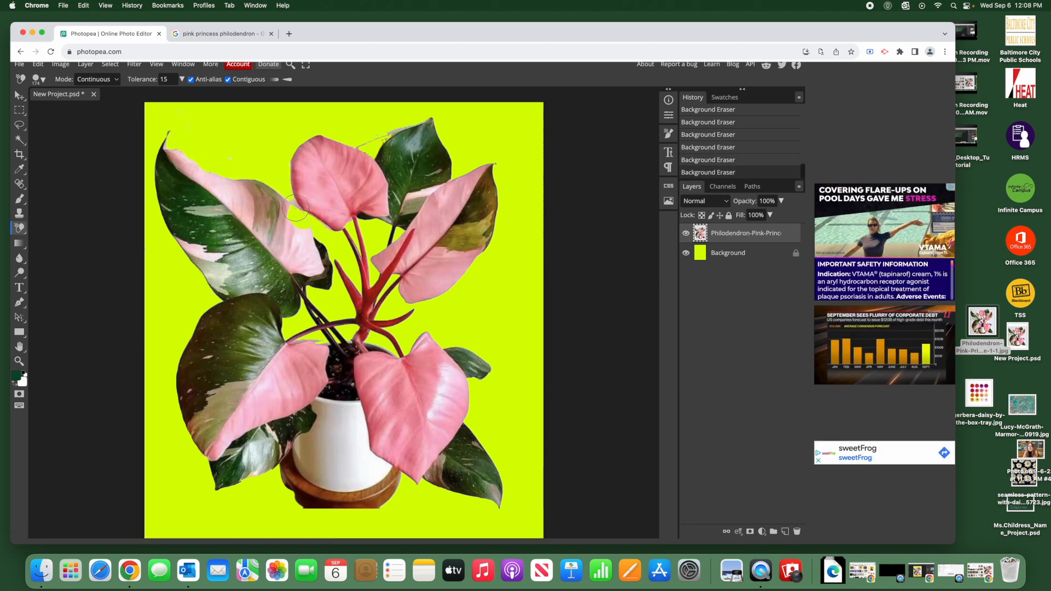
{"action": "key", "text": "super+z"}
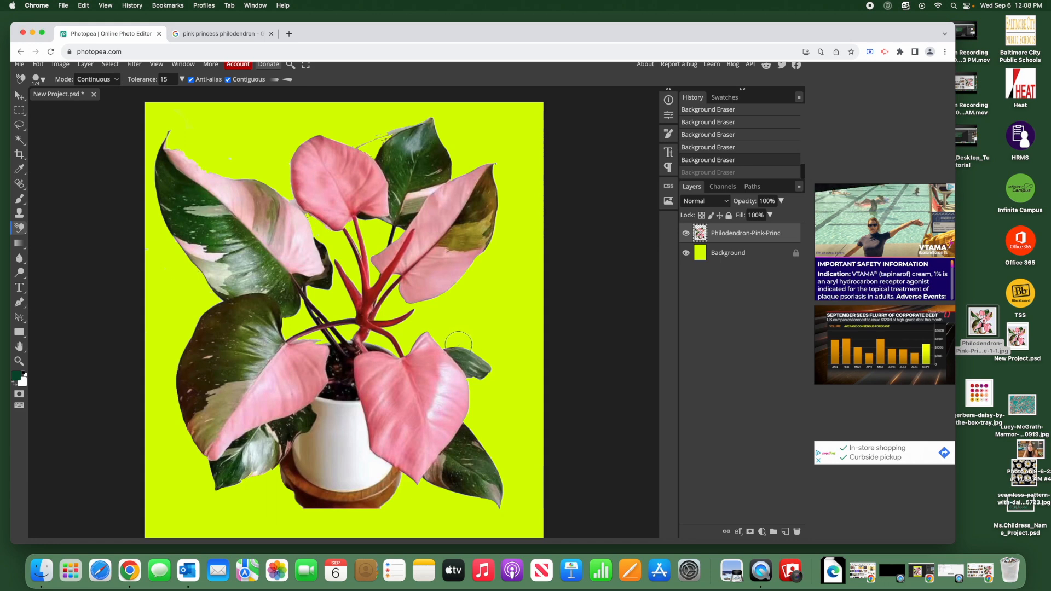
Clean up the wall remnants between the upper-left leaf and the top pink leaf with the regular Eraser Tool
{"action": "scroll", "coordinate": [458, 344], "scroll_direction": "up", "scroll_amount": 5}
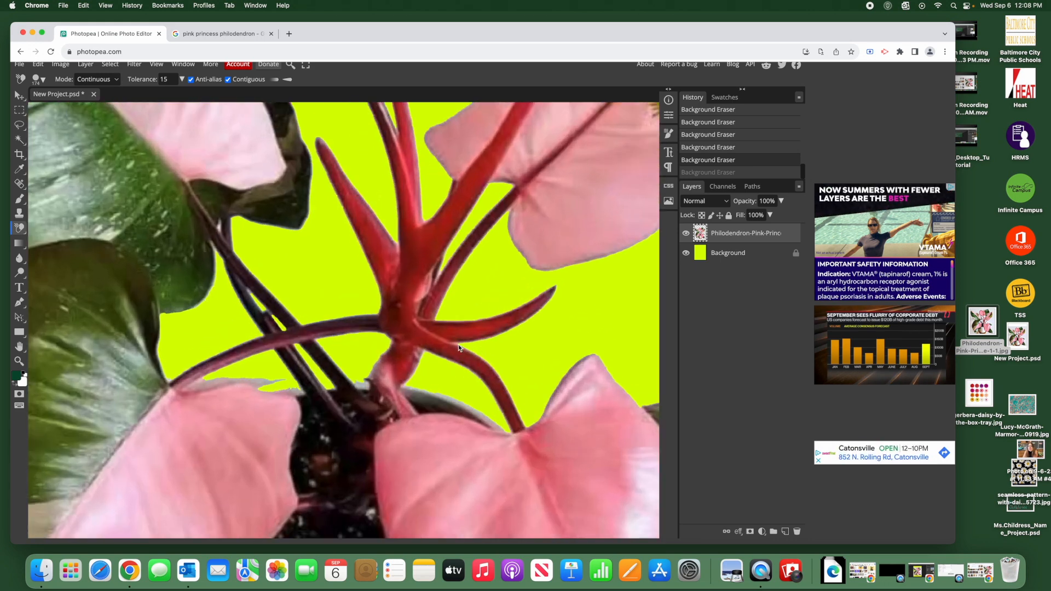
{"action": "scroll", "coordinate": [289, 276], "scroll_direction": "up", "scroll_amount": 2}
{"action": "scroll", "coordinate": [303, 293], "scroll_direction": "down", "scroll_amount": 2}
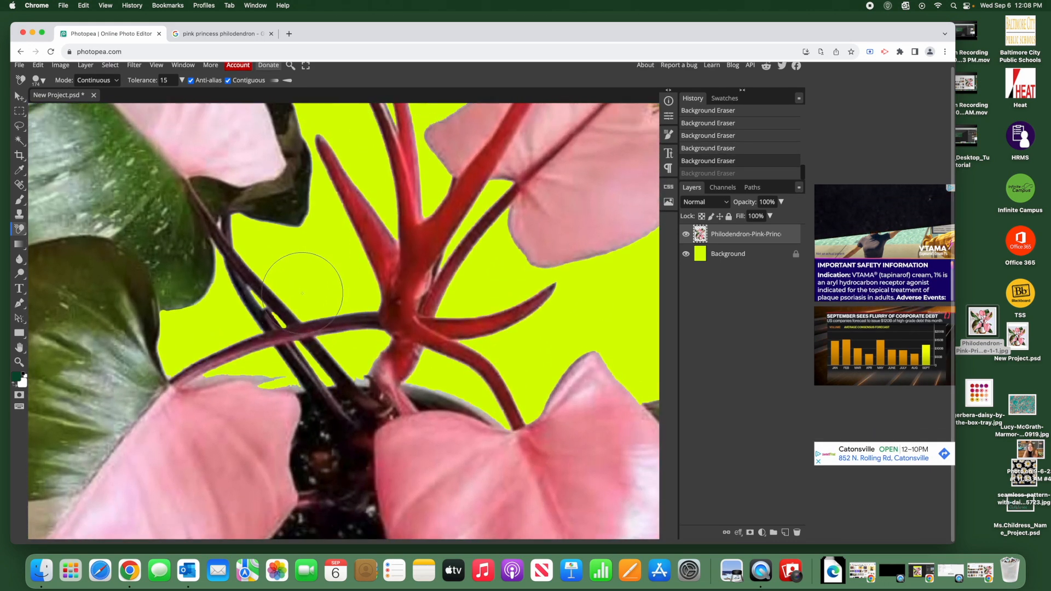
{"action": "scroll", "coordinate": [303, 298], "scroll_direction": "up", "scroll_amount": 3}
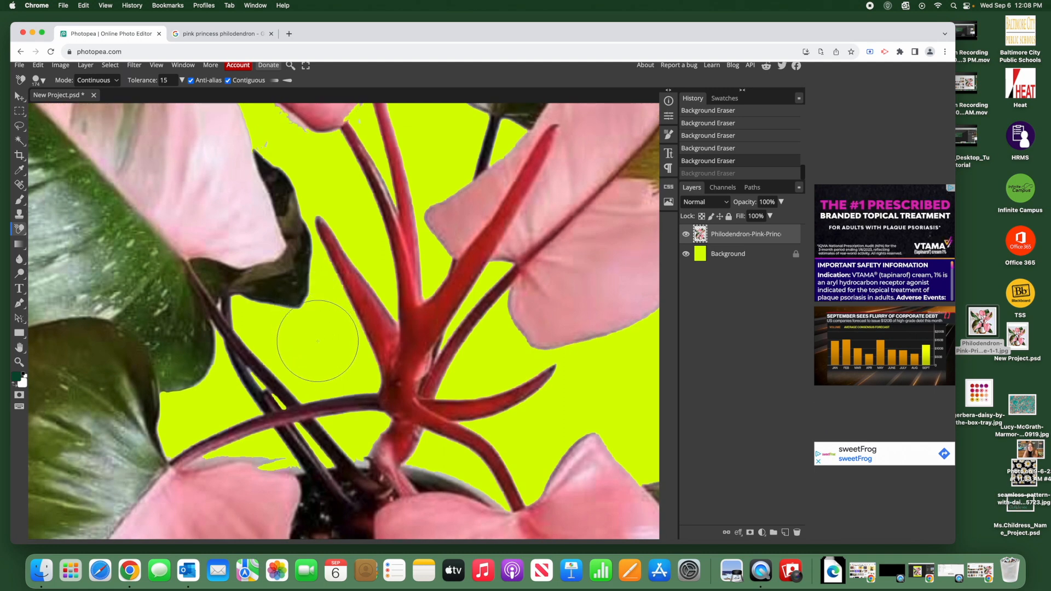
{"action": "scroll", "coordinate": [318, 341], "scroll_direction": "up", "scroll_amount": 4}
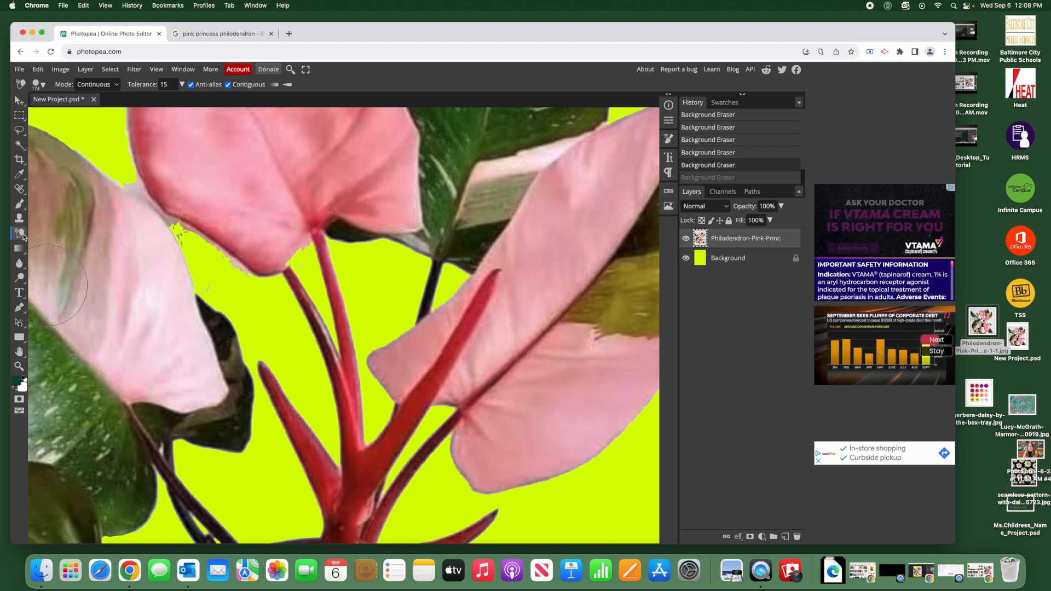
{"action": "right_click", "coordinate": [22, 236]}
{"action": "left_click", "coordinate": [51, 235]}
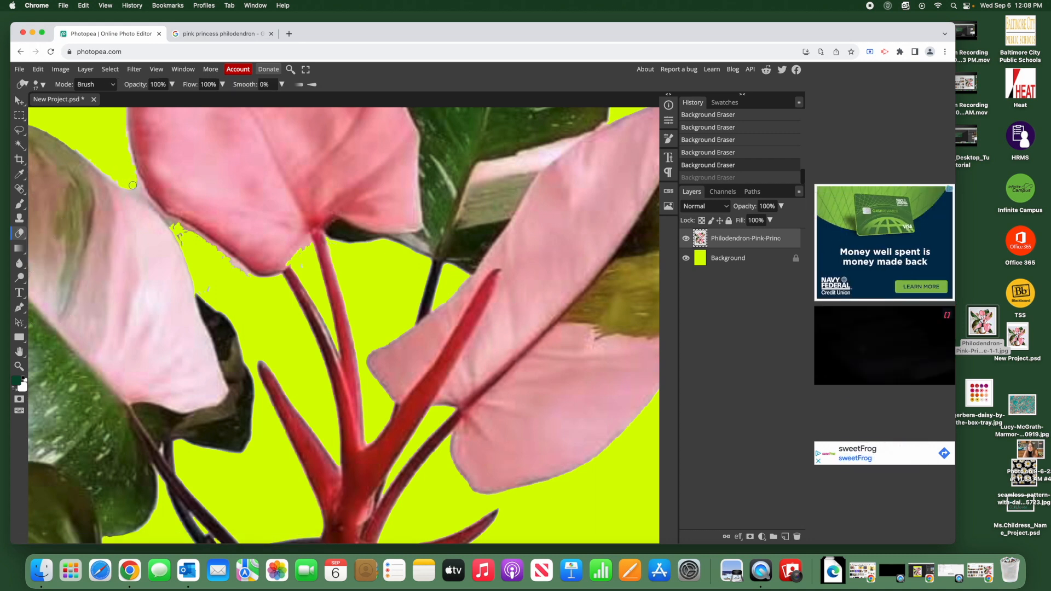
{"action": "left_click", "coordinate": [135, 184]}
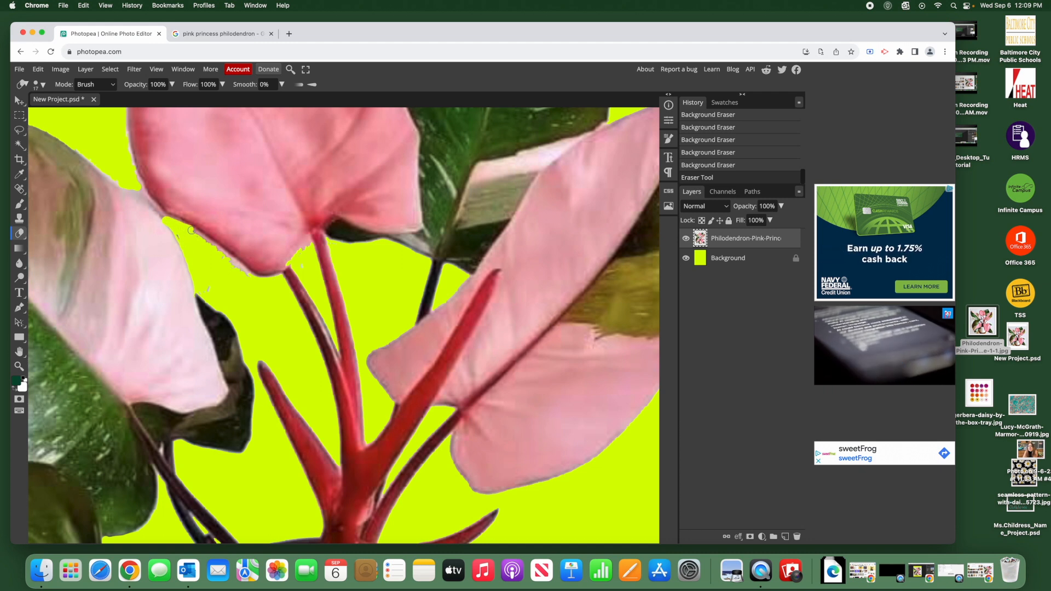
{"action": "left_click", "coordinate": [254, 279]}
{"action": "left_click", "coordinate": [206, 287]}
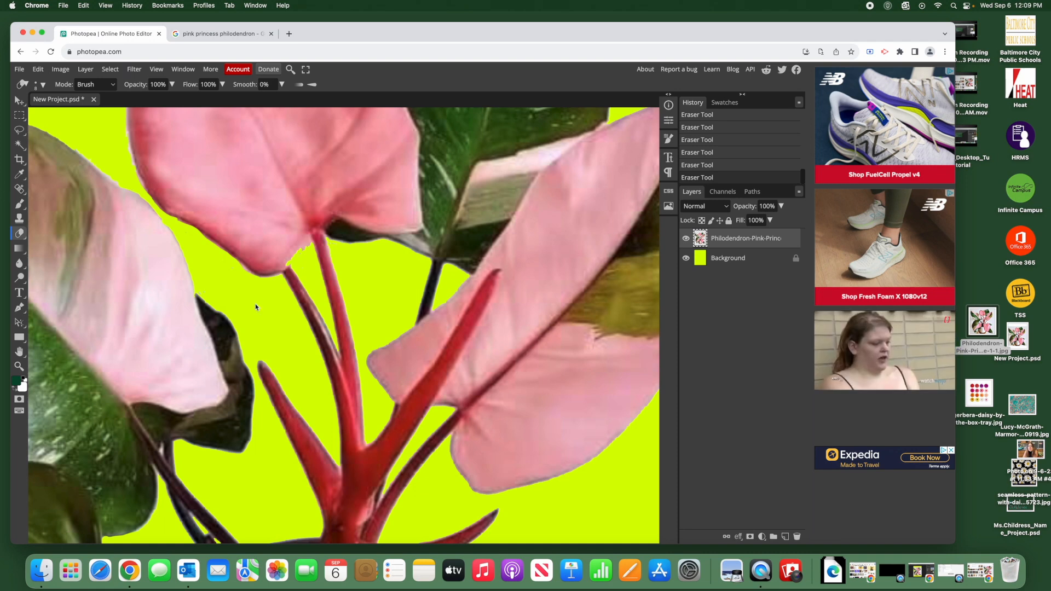
Enlarge the Eraser brush and erase the stray speck above the upper-left leaf
{"action": "key", "text": "super+minus"}
{"action": "key", "text": "super+minus"}
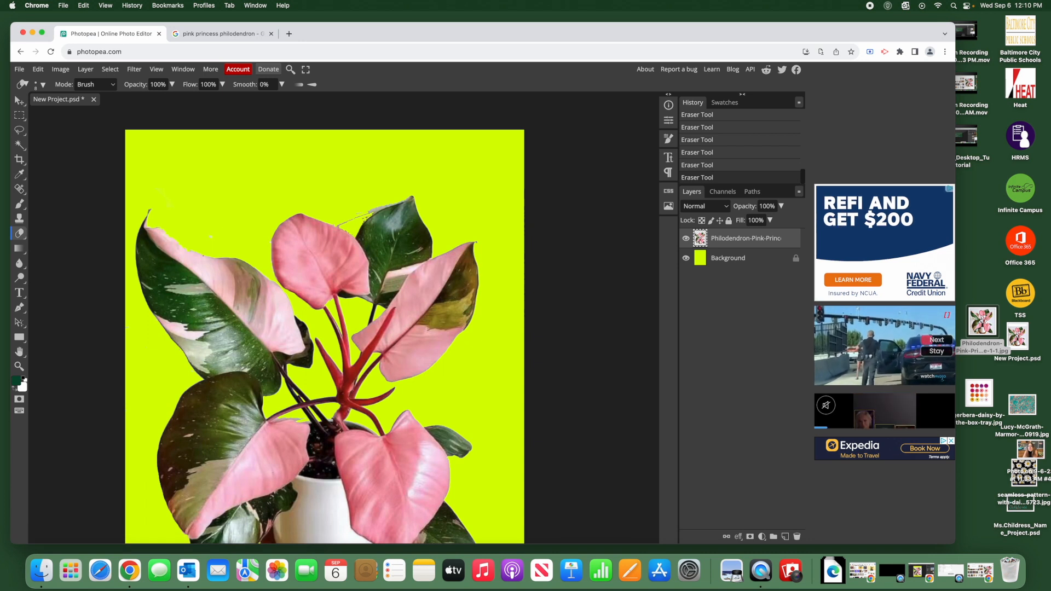
{"action": "left_click", "coordinate": [38, 85]}
{"action": "left_click_drag", "start_coordinate": [95, 111], "coordinate": [102, 110]}
{"action": "left_click", "coordinate": [219, 245]}
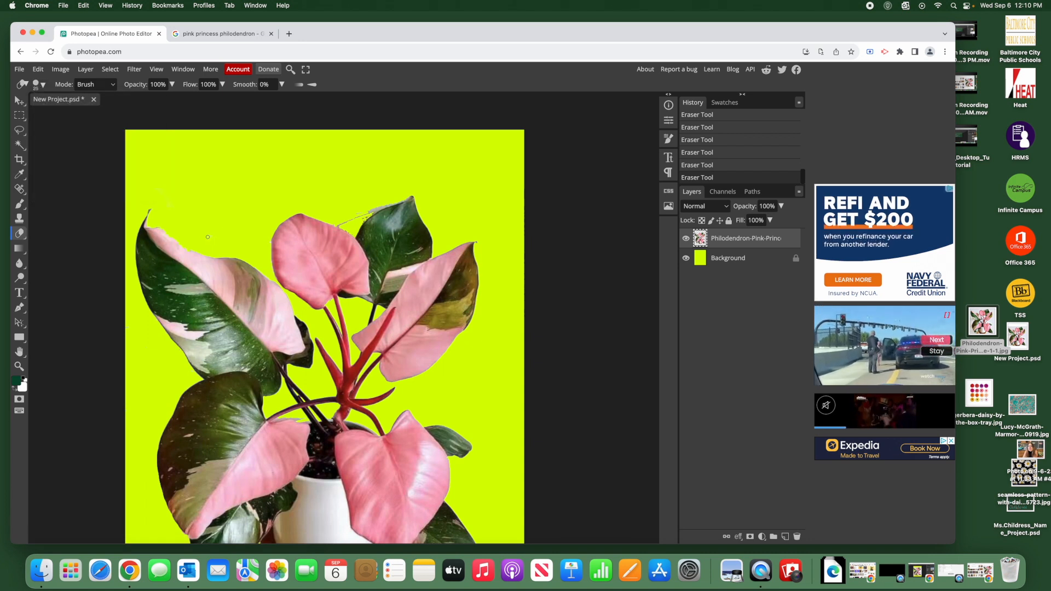
Set the Eraser size to 60 px and erase the leftover edge line between the top pink leaf and the dark green leaf
{"action": "left_click", "coordinate": [43, 87]}
{"action": "left_click_drag", "start_coordinate": [104, 110], "coordinate": [109, 110]}
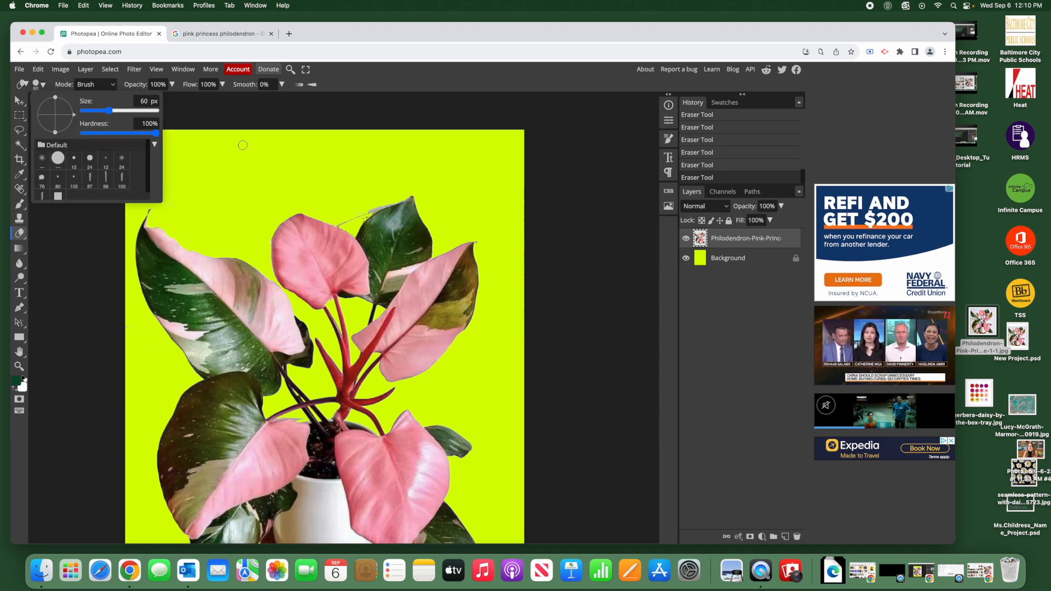
{"action": "left_click", "coordinate": [335, 215]}
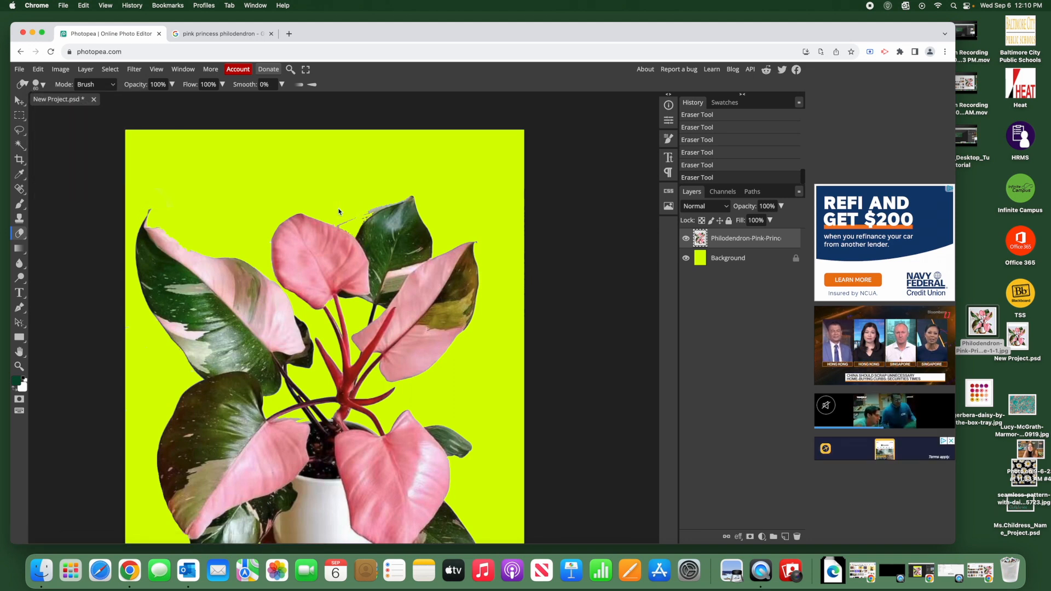
{"action": "key", "text": "super+equal"}
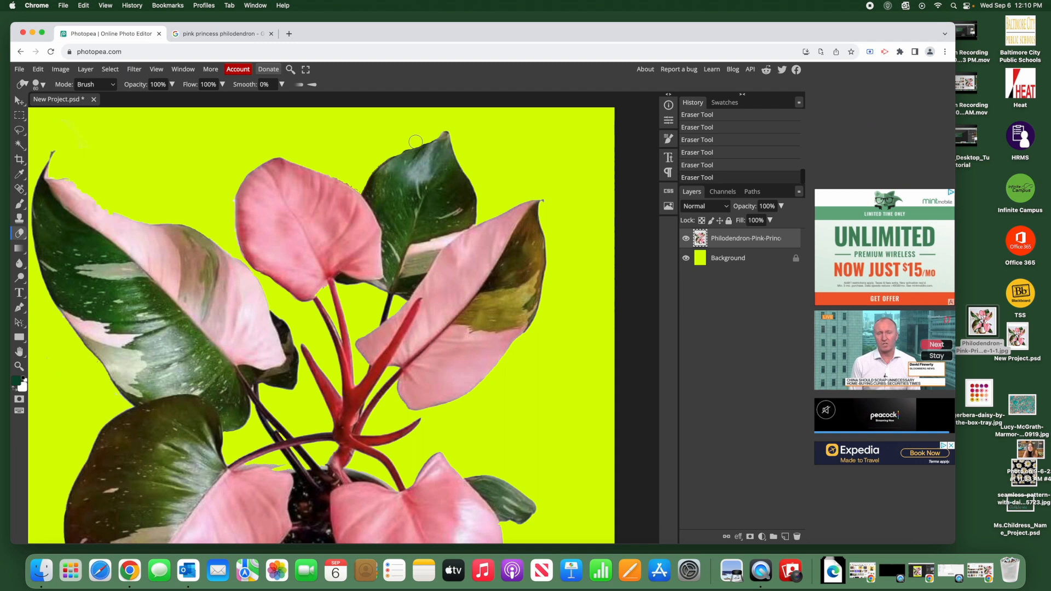
{"action": "key", "text": "super+z"}
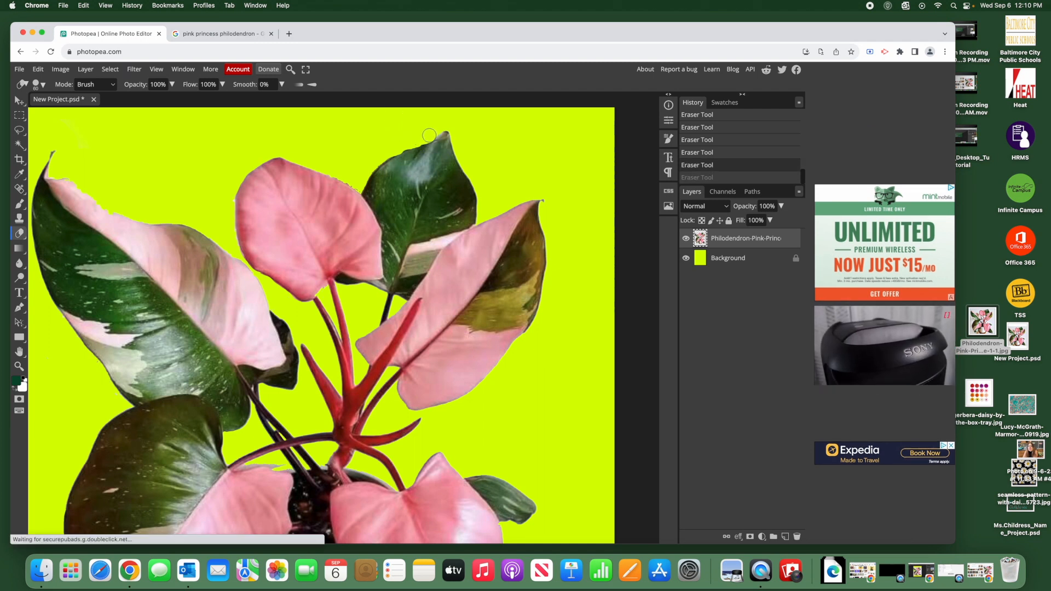
{"action": "key", "text": "super+shift+z"}
Move the plant layer upward with the Move Tool so the area around the lower stems and pot rim can be worked on
{"action": "key", "text": "super+plus"}
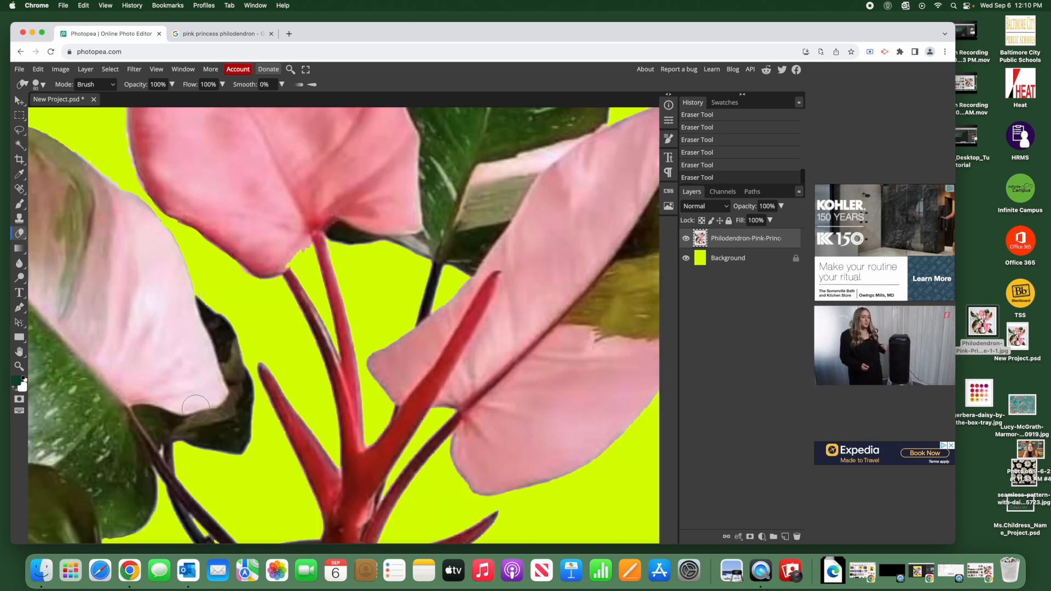
{"action": "left_click", "coordinate": [19, 101]}
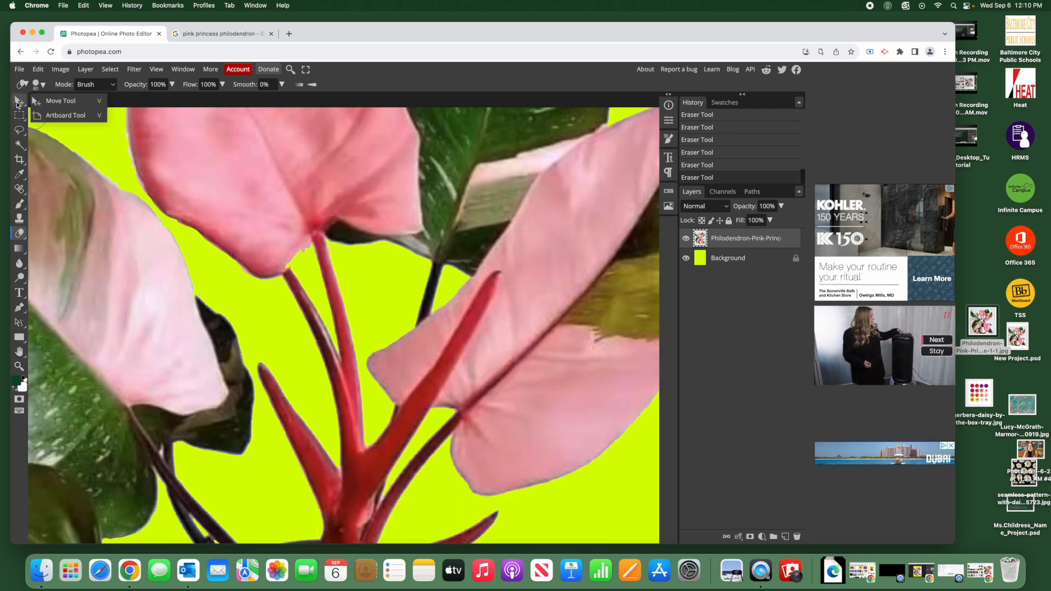
{"action": "left_click_drag", "start_coordinate": [142, 532], "coordinate": [179, 319]}
{"action": "left_click_drag", "start_coordinate": [223, 466], "coordinate": [223, 408]}
Set the Eraser Tool size to 22 px and erase the wall remnants along the upper edge of the lower-left pink leaf
{"action": "left_click", "coordinate": [20, 234]}
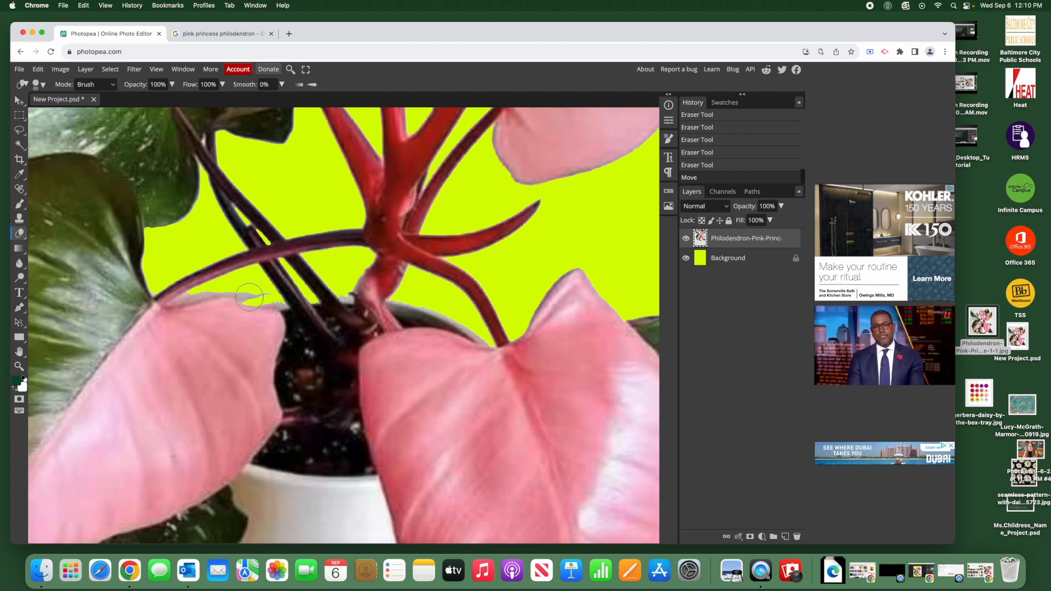
{"action": "left_click", "coordinate": [39, 85]}
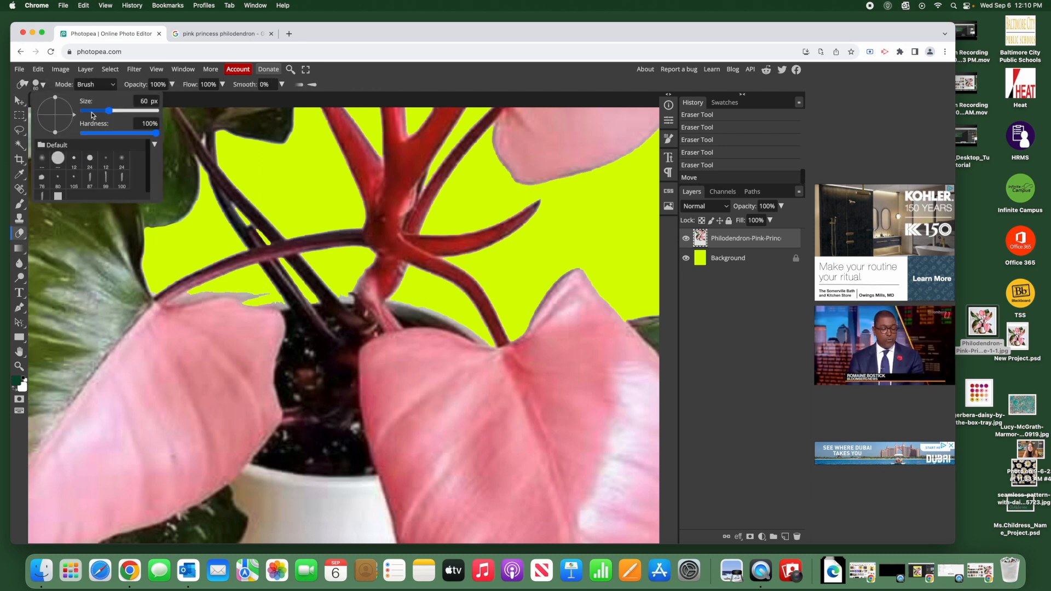
{"action": "left_click", "coordinate": [101, 110]}
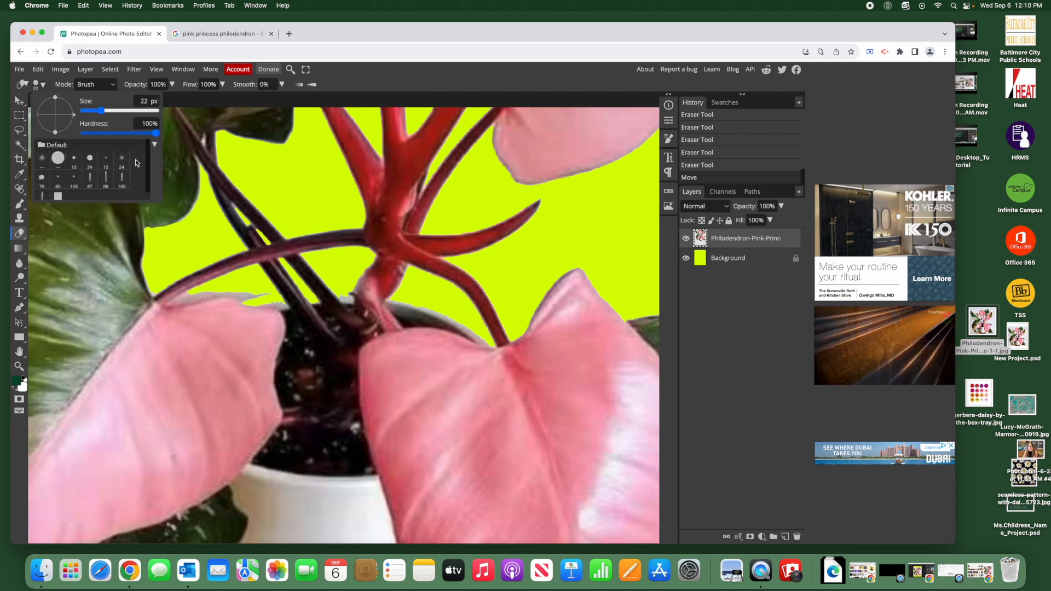
{"action": "left_click", "coordinate": [266, 293]}
{"action": "left_click_drag", "start_coordinate": [235, 296], "coordinate": [183, 295]}
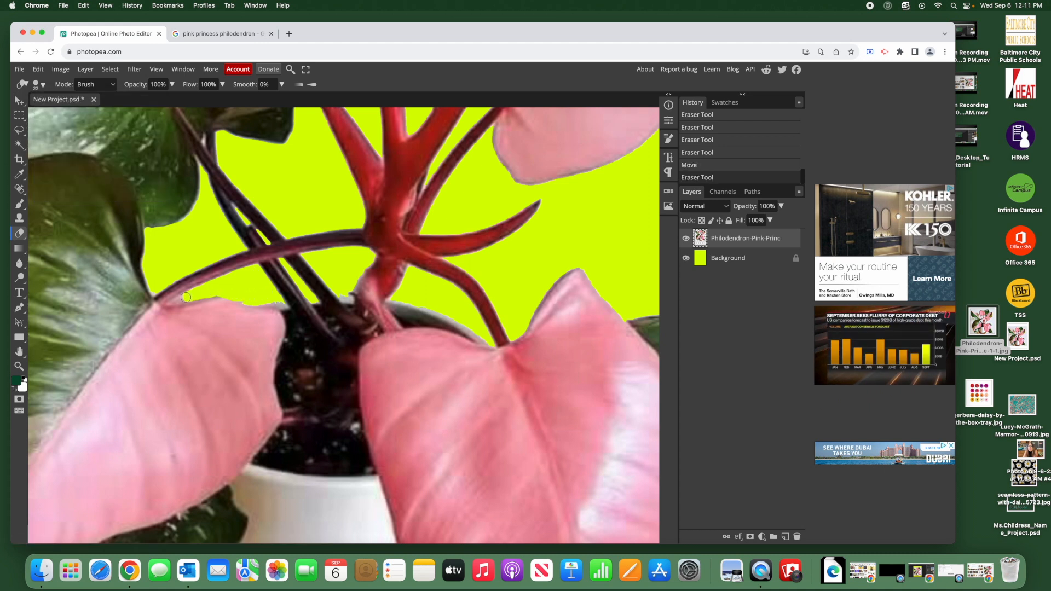
{"action": "left_click_drag", "start_coordinate": [285, 301], "coordinate": [269, 300]}
Reduce the Eraser size to 2 px and clean up the narrow gap between the lower-left pink leaf and its stem
{"action": "left_click", "coordinate": [43, 85]}
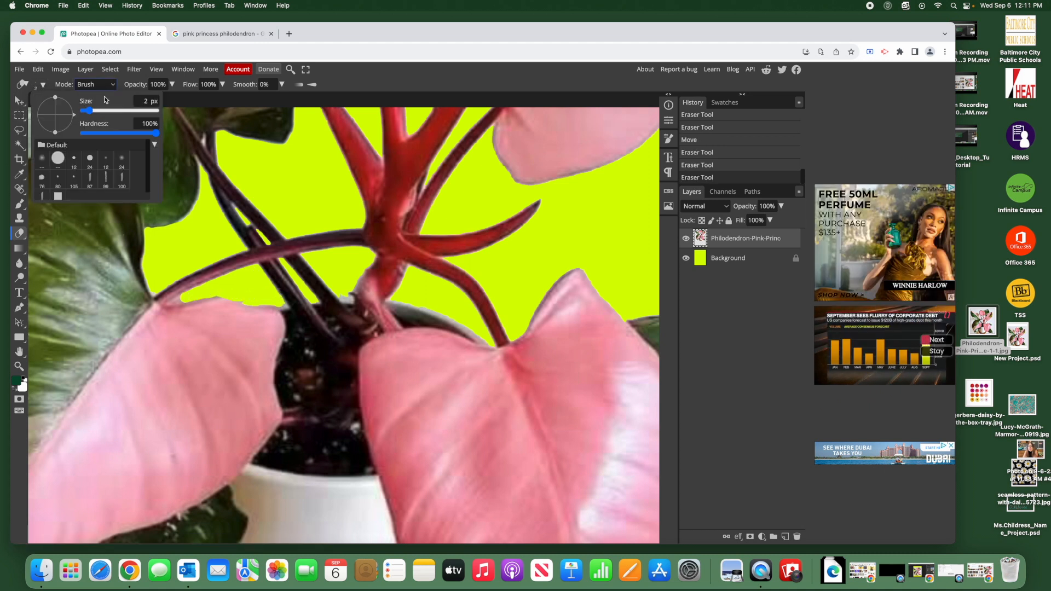
{"action": "left_click", "coordinate": [162, 285]}
{"action": "left_click_drag", "start_coordinate": [168, 304], "coordinate": [184, 304]}
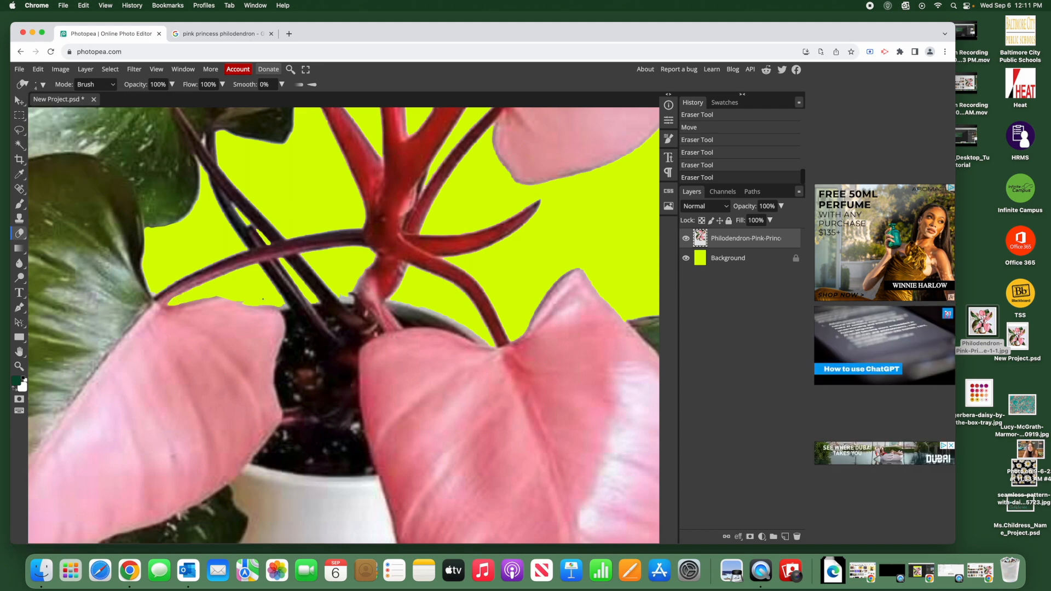
Try to erase the wooden saucer beneath the white pot with the Magic Eraser, and undo the erasure
{"action": "key", "text": "super+0"}
{"action": "right_click", "coordinate": [19, 232]}
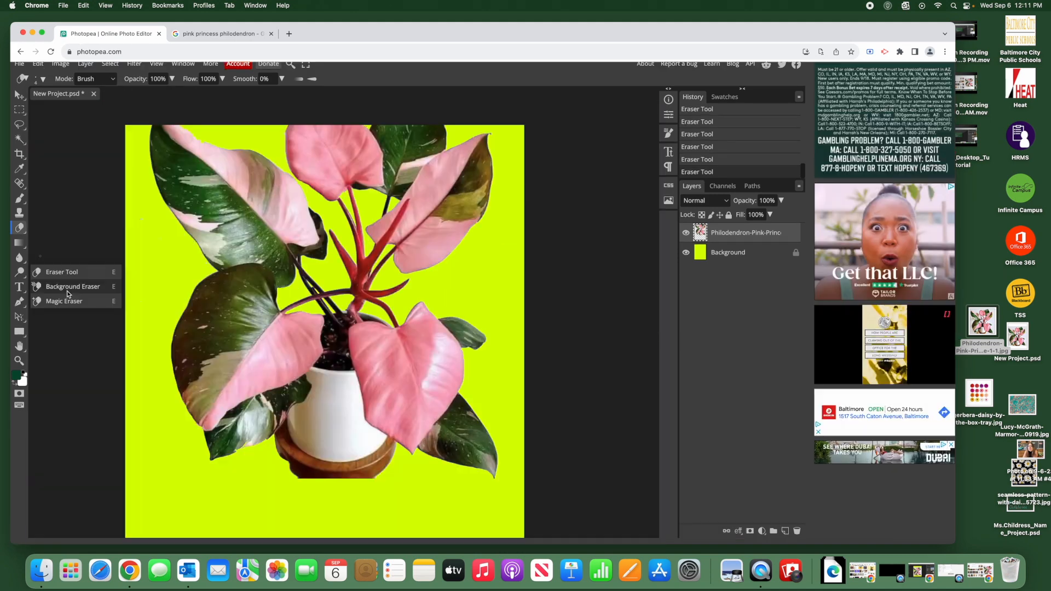
{"action": "left_click", "coordinate": [70, 300]}
{"action": "scroll", "coordinate": [210, 428], "scroll_direction": "up", "scroll_amount": 1}
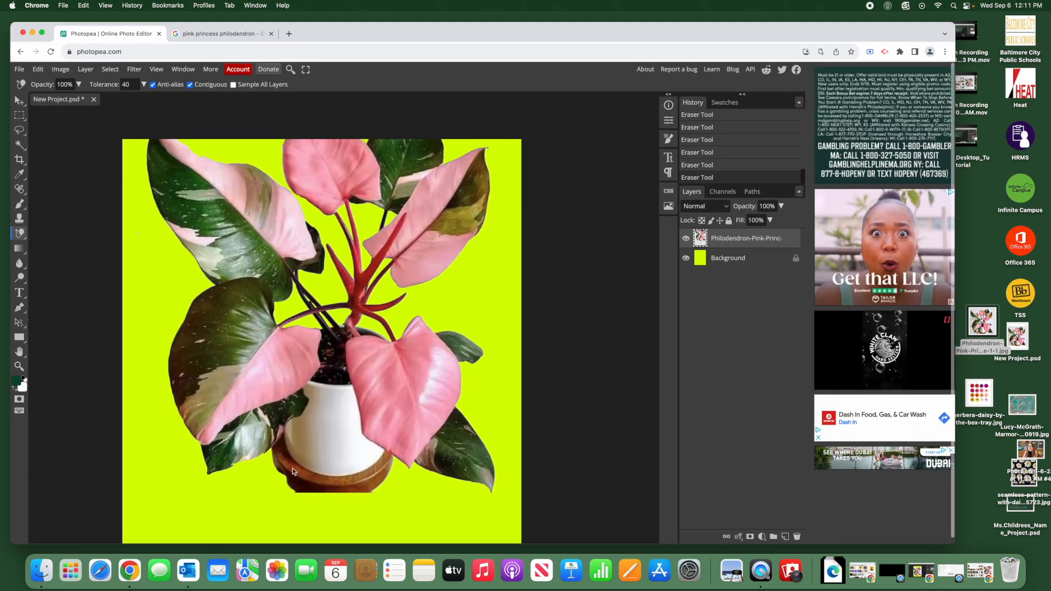
{"action": "scroll", "coordinate": [79, 345], "scroll_direction": "down", "scroll_amount": 1}
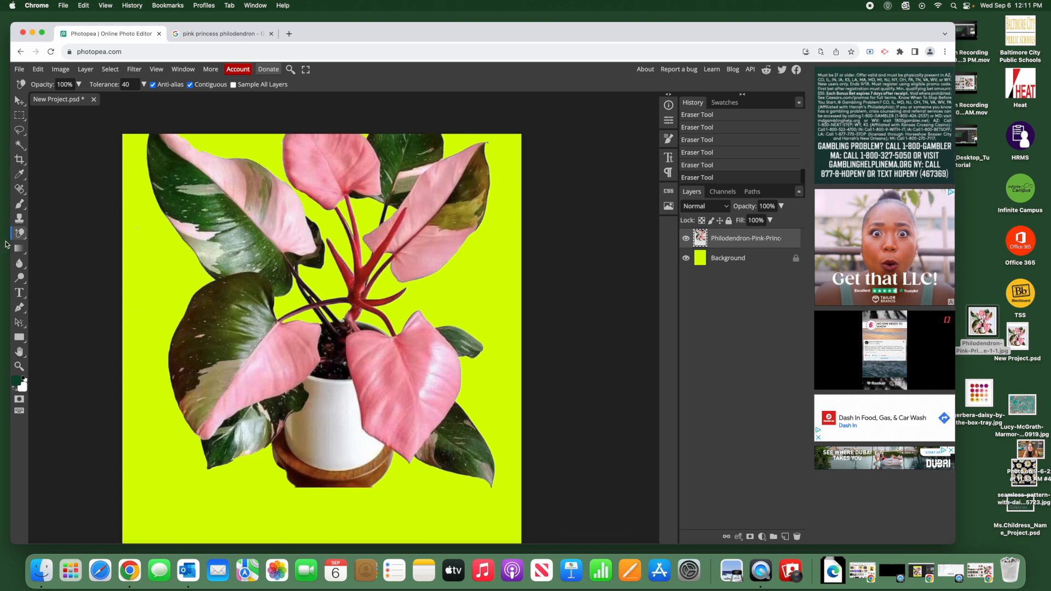
{"action": "scroll", "coordinate": [325, 464], "scroll_direction": "down", "scroll_amount": 1}
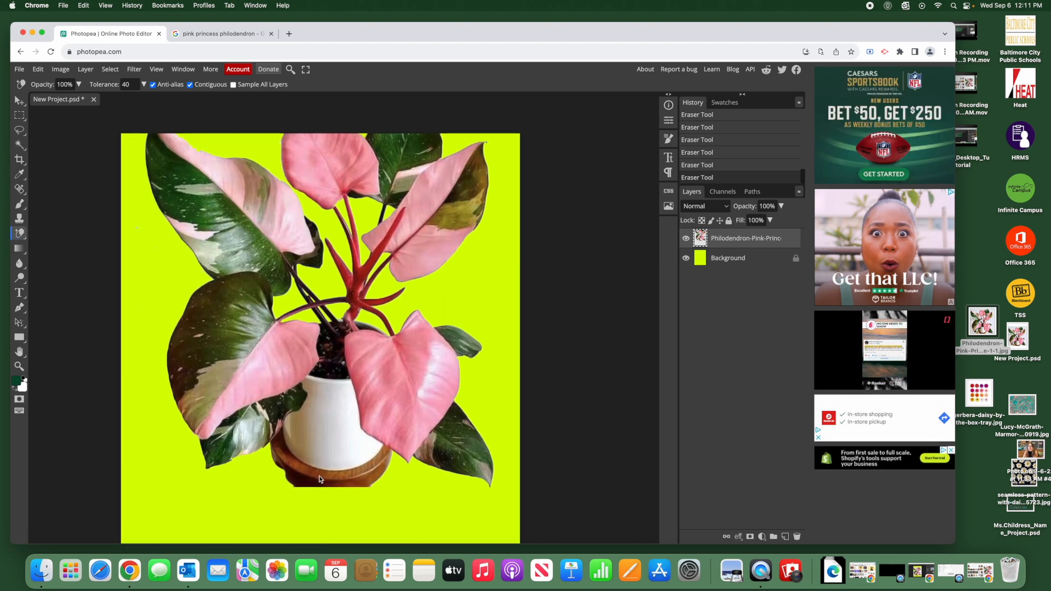
{"action": "left_click", "coordinate": [336, 479]}
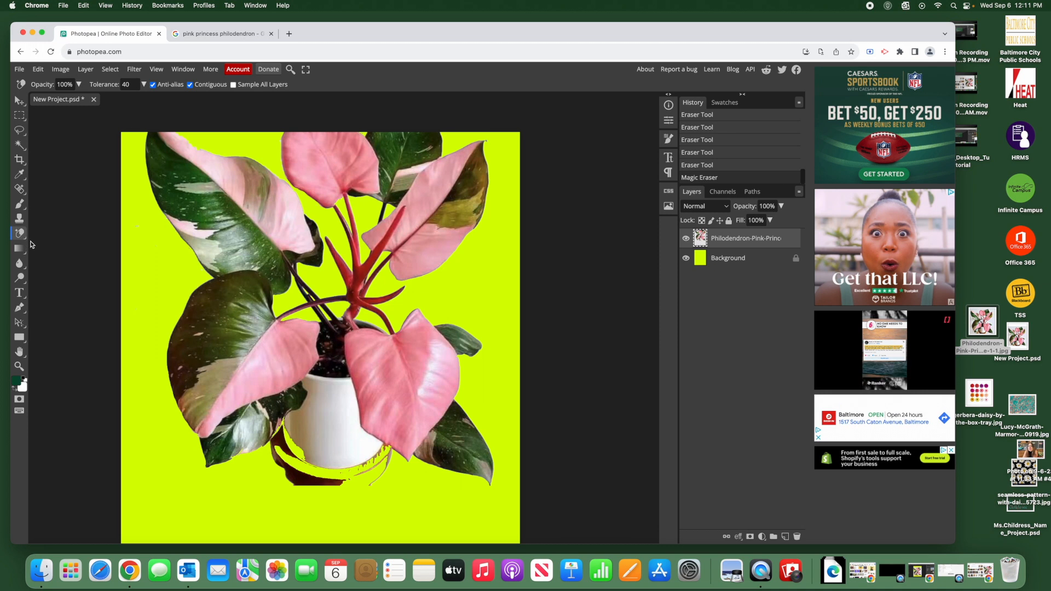
{"action": "key", "text": "super+z"}
{"action": "scroll", "coordinate": [106, 305], "scroll_direction": "up", "scroll_amount": 1}
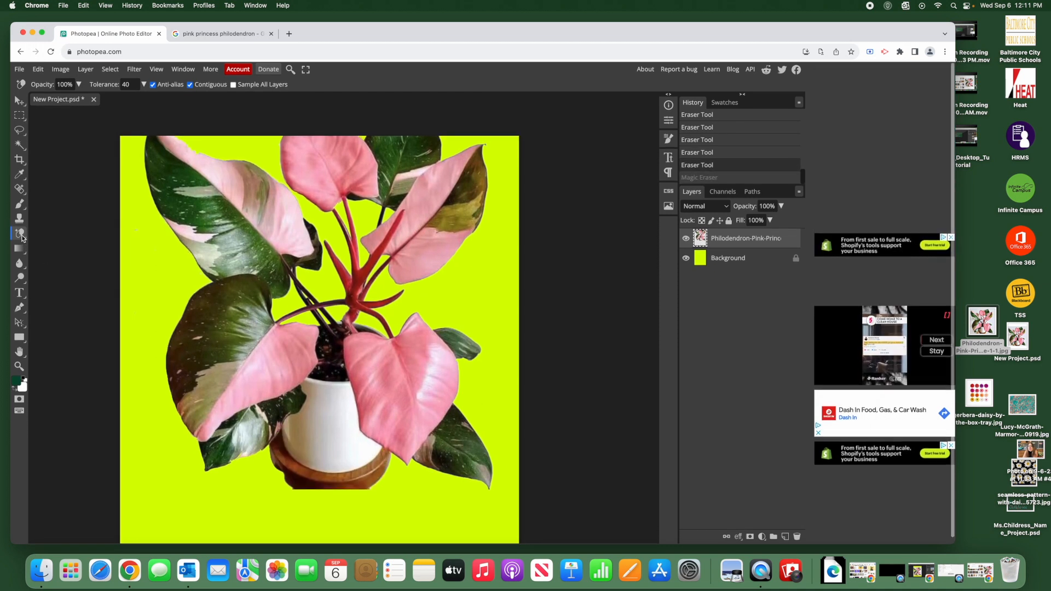
Erase the lighter front part of the wooden saucer with the Magic Eraser at a tolerance of 40
{"action": "right_click", "coordinate": [19, 234]}
{"action": "scroll", "coordinate": [197, 362], "scroll_direction": "down", "scroll_amount": 1}
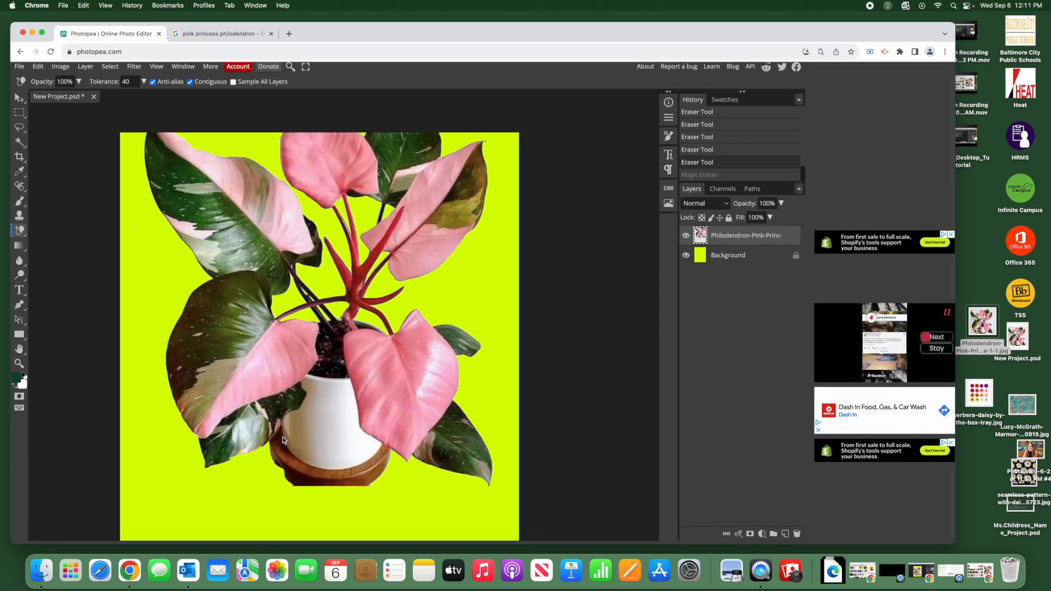
{"action": "scroll", "coordinate": [301, 466], "scroll_direction": "down", "scroll_amount": 1}
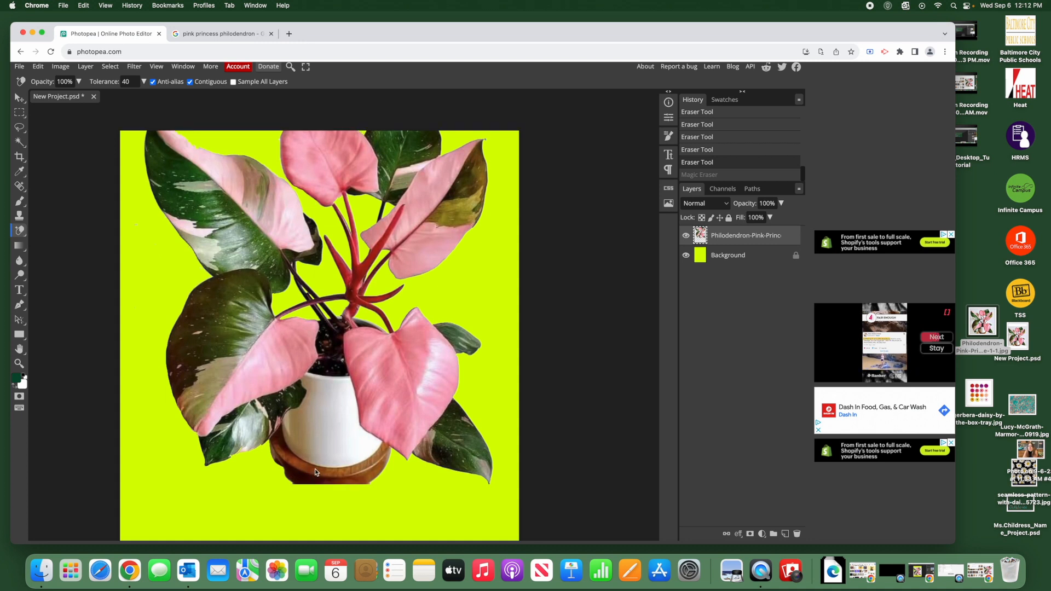
{"action": "left_click", "coordinate": [316, 472]}
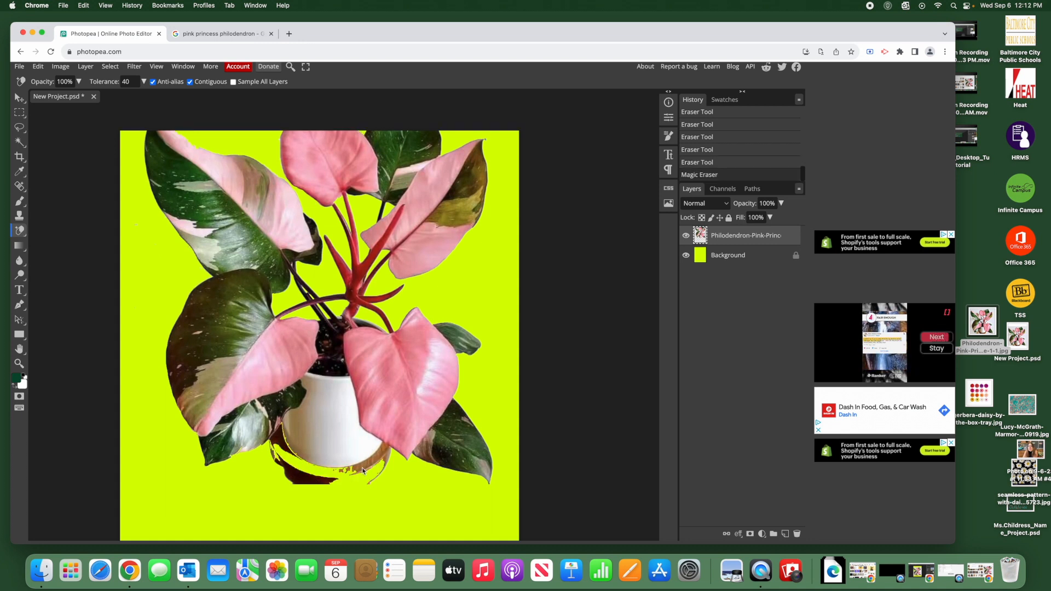
{"action": "scroll", "coordinate": [368, 469], "scroll_direction": "up", "scroll_amount": 1}
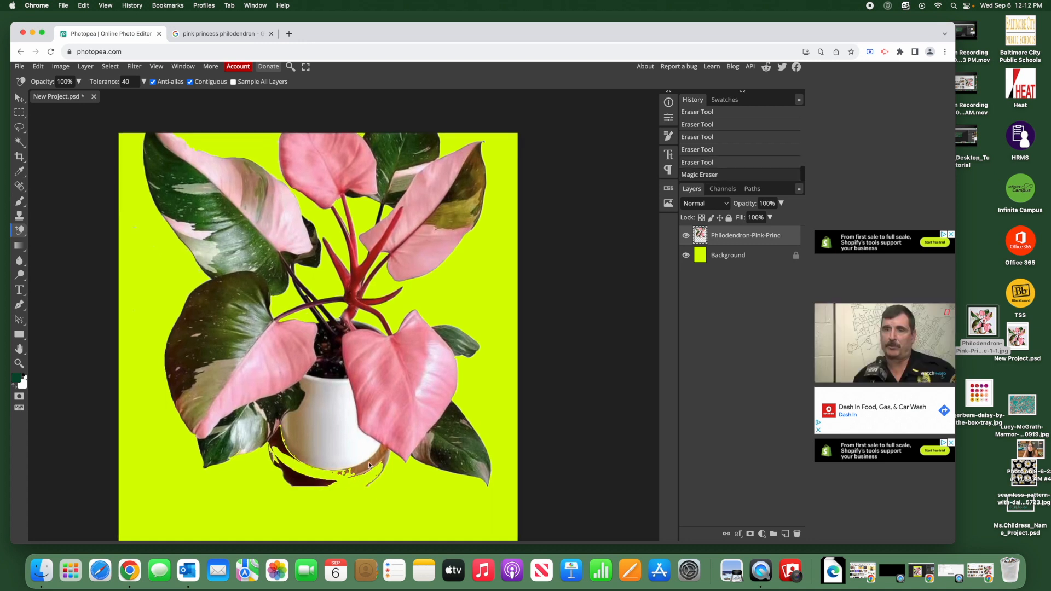
{"action": "left_click", "coordinate": [360, 475]}
{"action": "key", "text": "super+z"}
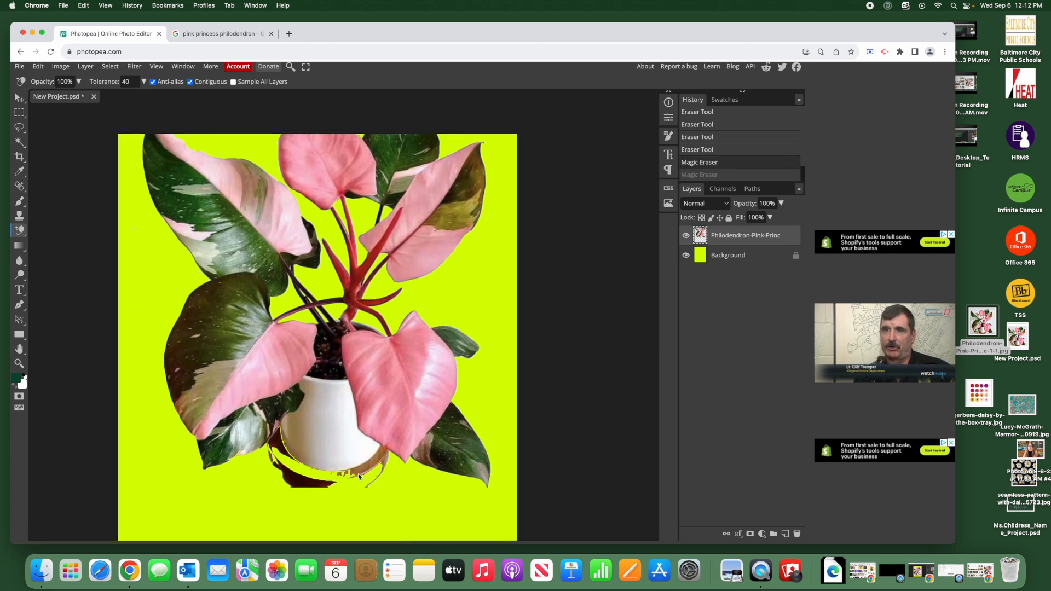
Set the Magic Eraser tolerance to 20 and erase more of the saucer's dark brown remnants below the pot
{"action": "left_click", "coordinate": [129, 81]}
{"action": "key", "text": "BackSpace"}
{"action": "key", "text": "BackSpace"}
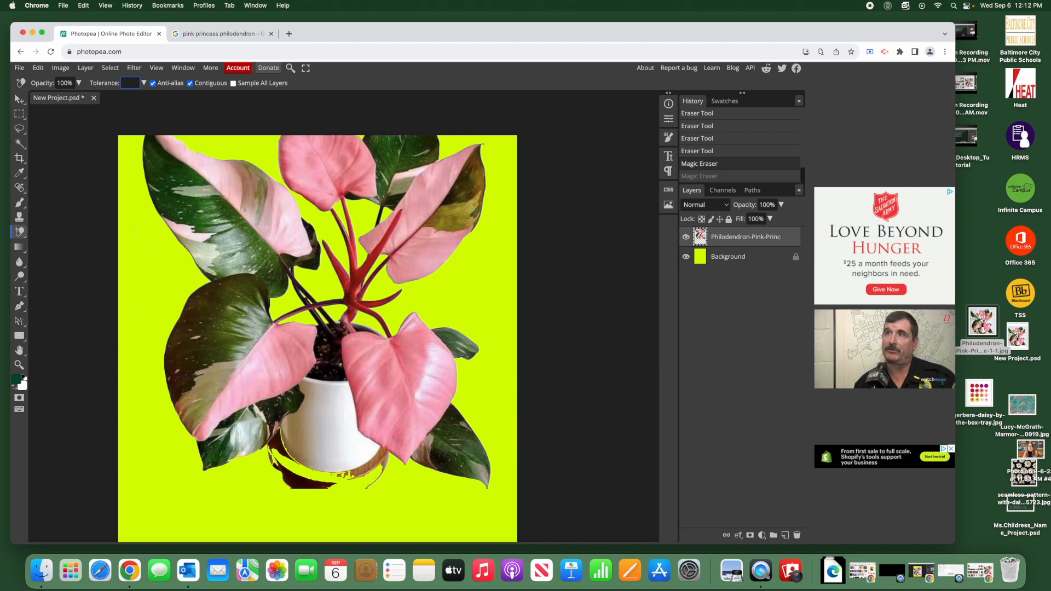
{"action": "type", "text": "20"}
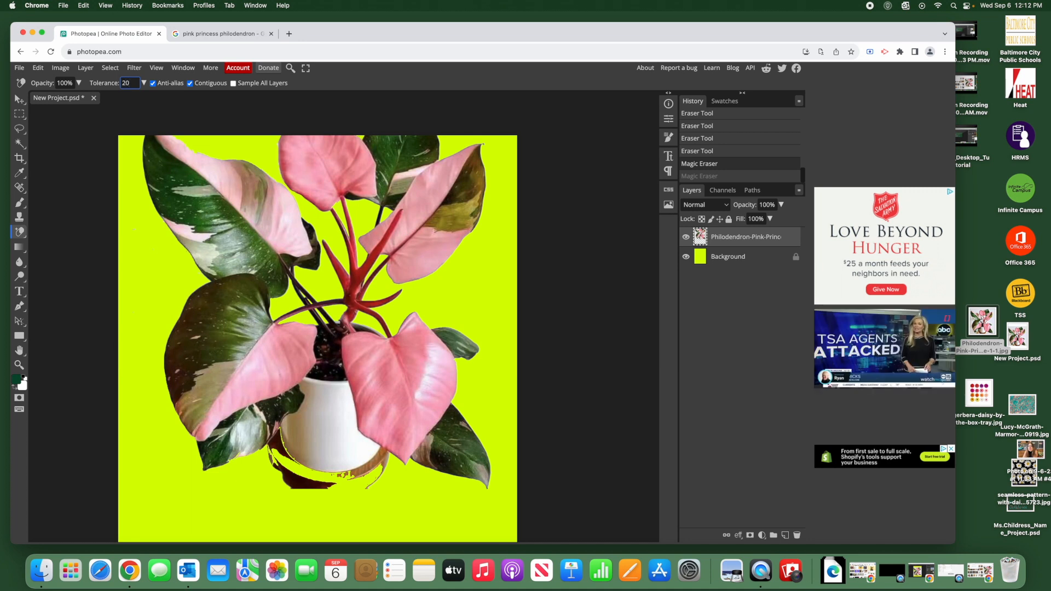
{"action": "left_click", "coordinate": [340, 482]}
{"action": "left_click", "coordinate": [297, 480]}
{"action": "left_click", "coordinate": [296, 481]}
{"action": "left_click", "coordinate": [293, 480]}
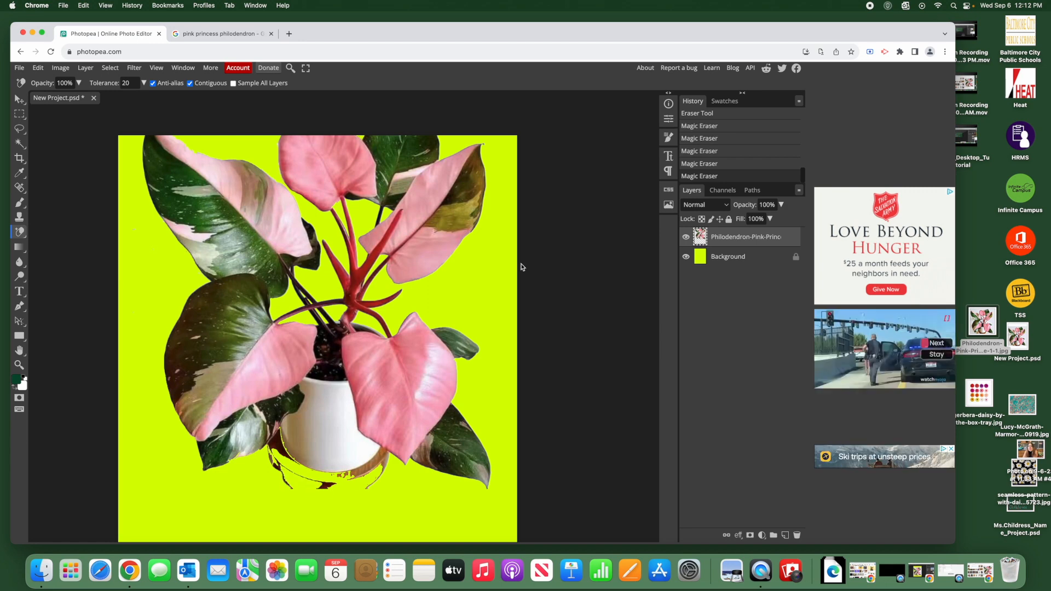
Move the plant layer upward and erase further saucer remnants around the pot with the Magic Eraser at a tolerance of 10
{"action": "right_click", "coordinate": [19, 232]}
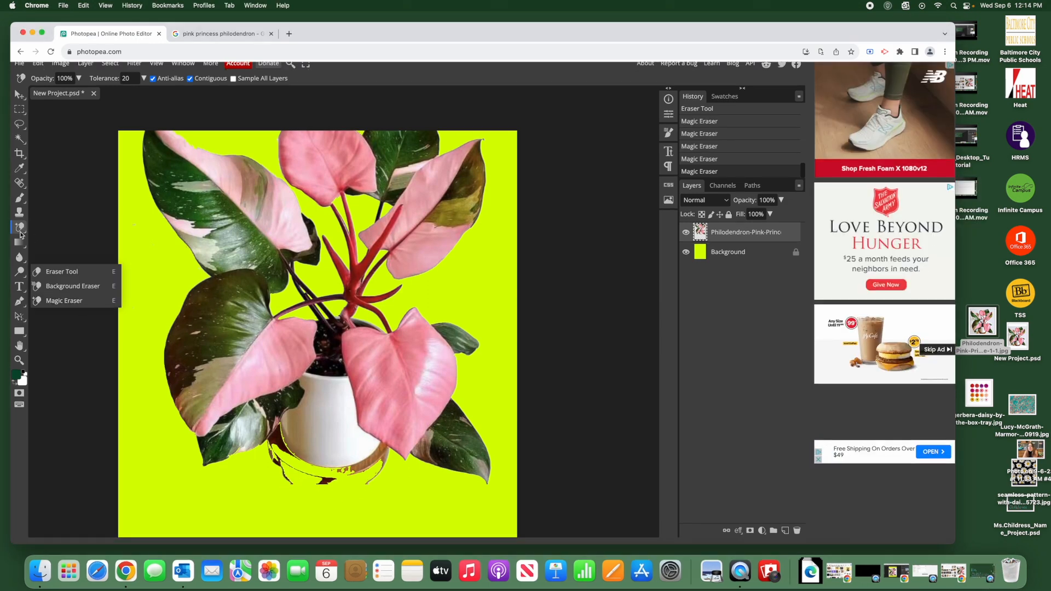
{"action": "key", "text": "v"}
{"action": "scroll", "coordinate": [22, 232], "scroll_direction": "up", "scroll_amount": 5}
{"action": "left_click", "coordinate": [20, 232]}
{"action": "left_click", "coordinate": [353, 406]}
{"action": "left_click", "coordinate": [354, 406]}
{"action": "left_click", "coordinate": [378, 403]}
{"action": "left_click", "coordinate": [389, 406]}
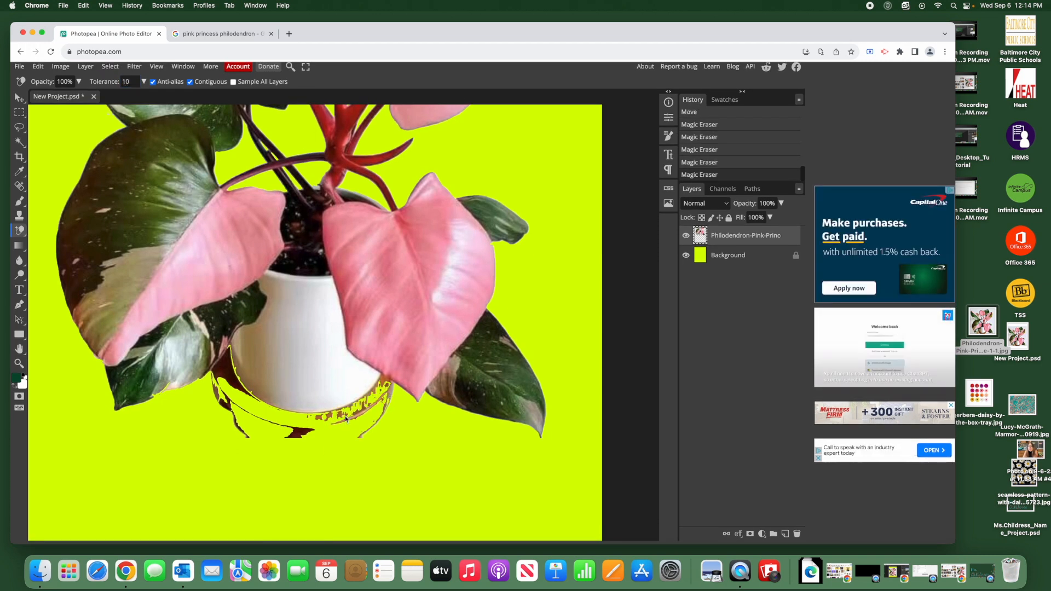
{"action": "left_click", "coordinate": [229, 377]}
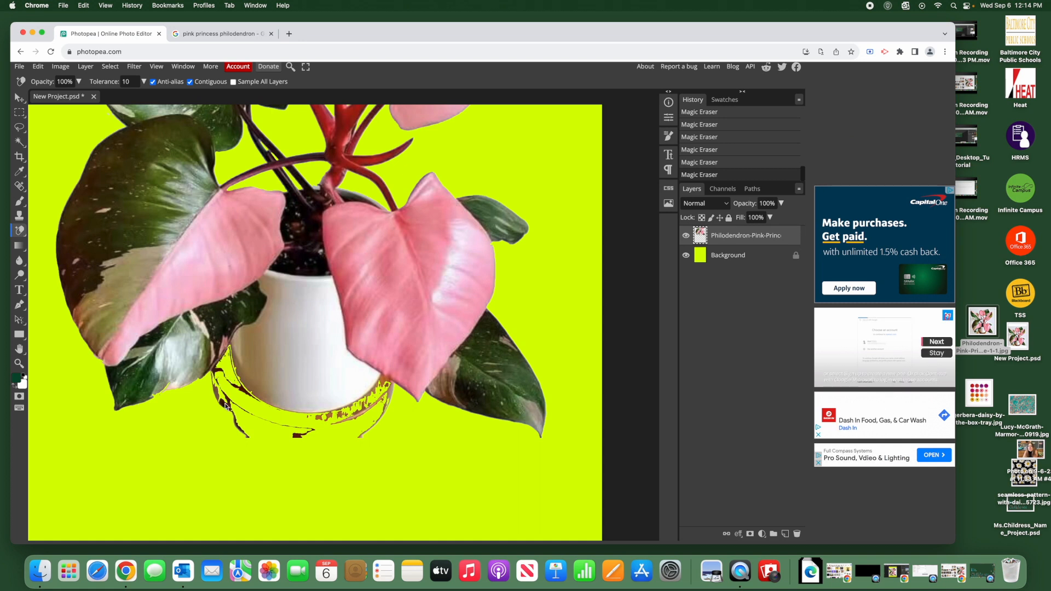
Switch to the regular Eraser Tool with a large brush and erase the saucer outlines on both sides below the pot
{"action": "right_click", "coordinate": [20, 233]}
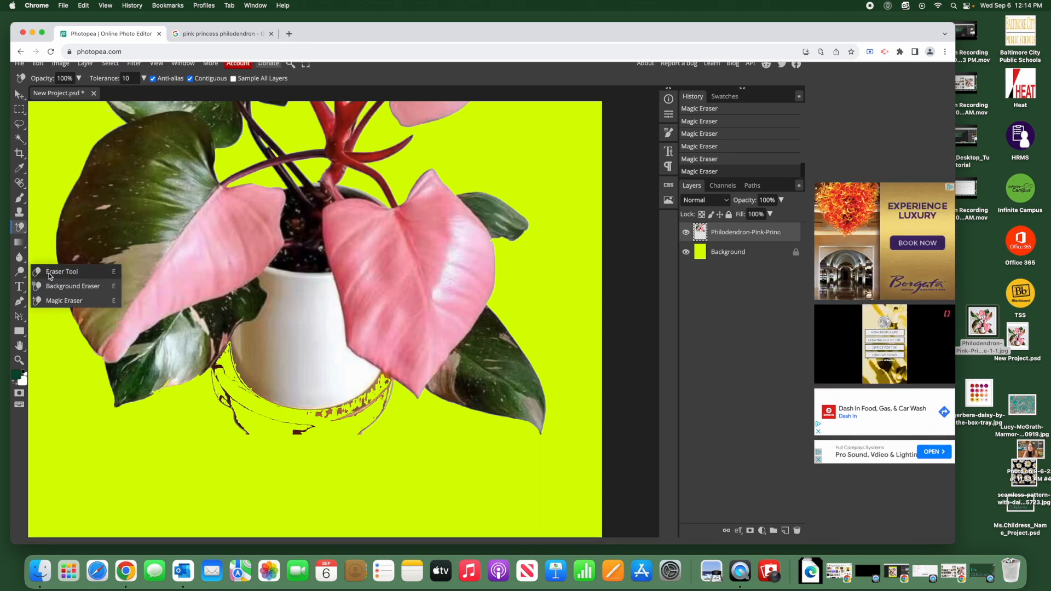
{"action": "left_click", "coordinate": [82, 271]}
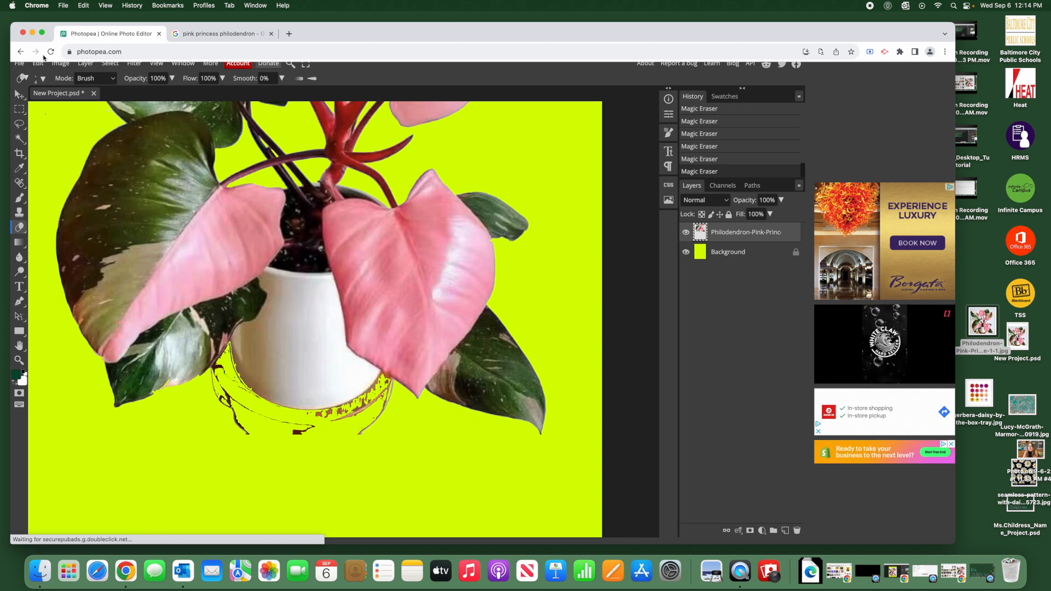
{"action": "left_click", "coordinate": [44, 81]}
{"action": "left_click", "coordinate": [101, 105]}
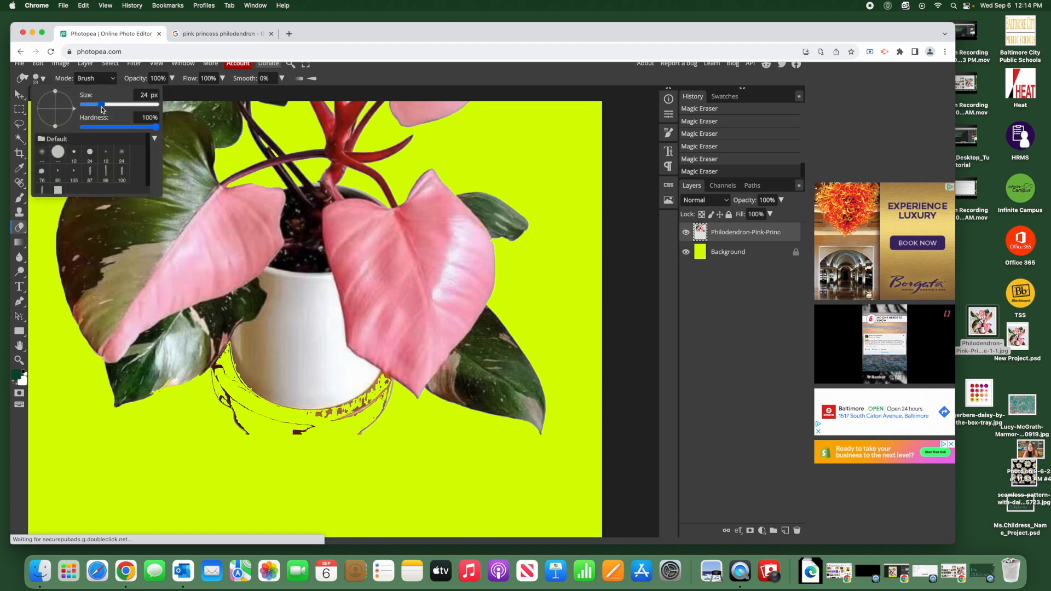
{"action": "left_click_drag", "start_coordinate": [106, 109], "coordinate": [126, 106]}
{"action": "left_click_drag", "start_coordinate": [214, 375], "coordinate": [246, 408]}
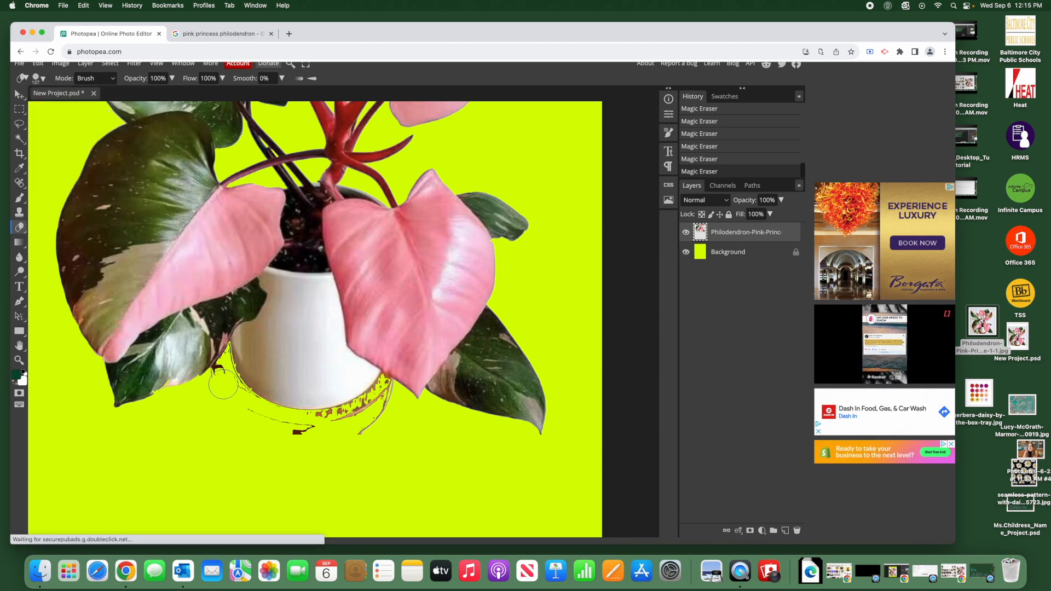
{"action": "left_click_drag", "start_coordinate": [362, 413], "coordinate": [318, 428]}
Reduce the Eraser brush size and erase the remaining saucer fragments close along the pot's bottom edge
{"action": "left_click", "coordinate": [44, 78]}
{"action": "left_click_drag", "start_coordinate": [129, 105], "coordinate": [104, 106]}
{"action": "left_click", "coordinate": [43, 79]}
{"action": "left_click_drag", "start_coordinate": [192, 378], "coordinate": [257, 403]}
{"action": "left_click_drag", "start_coordinate": [389, 383], "coordinate": [313, 410]}
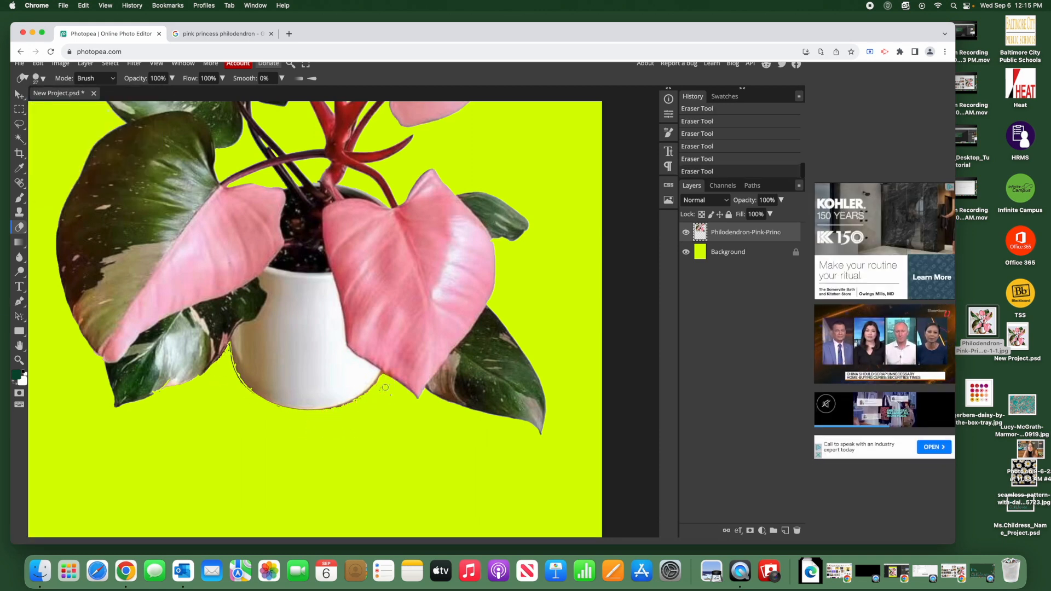
Reposition the plant with the Move Tool so the whole plant and pot sit within the canvas near its left edge
{"action": "key", "text": "v"}
{"action": "left_click", "coordinate": [313, 408]}
{"action": "key", "text": "ctrl+0"}
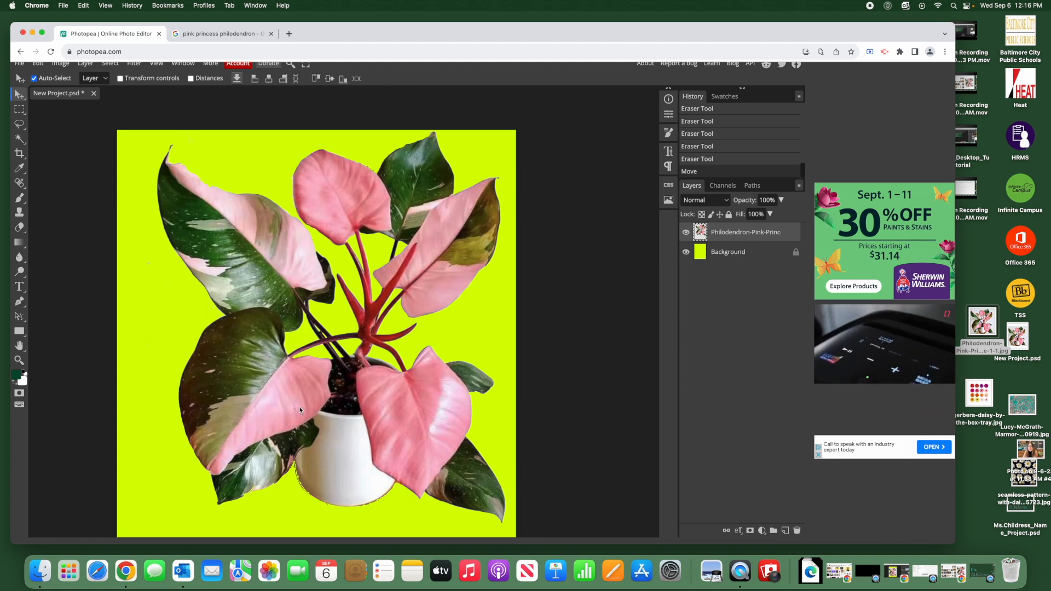
{"action": "left_click_drag", "start_coordinate": [257, 287], "coordinate": [192, 318]}
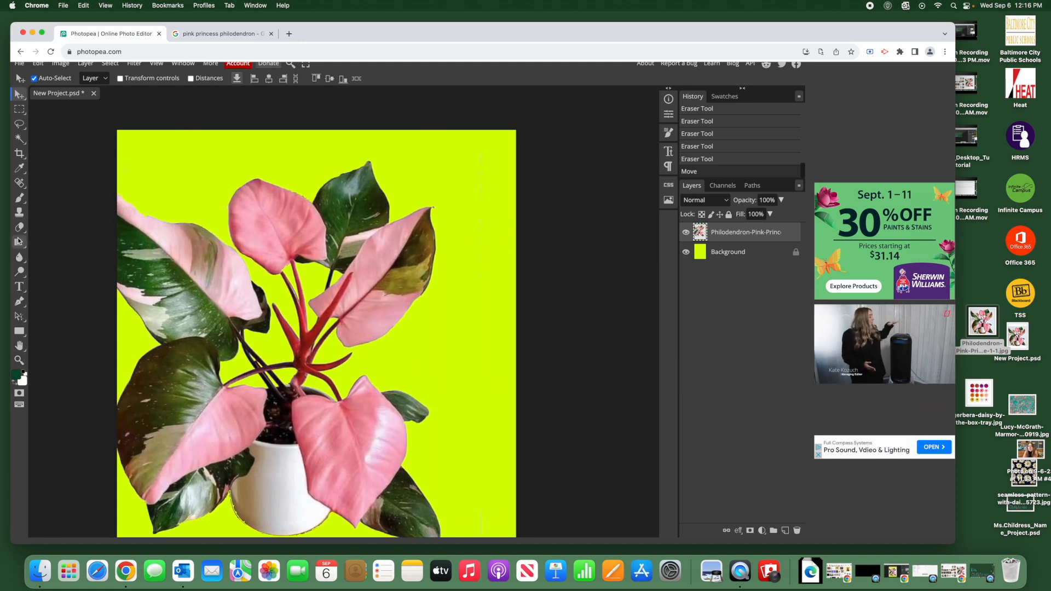
{"action": "left_click_drag", "start_coordinate": [275, 343], "coordinate": [240, 313]}
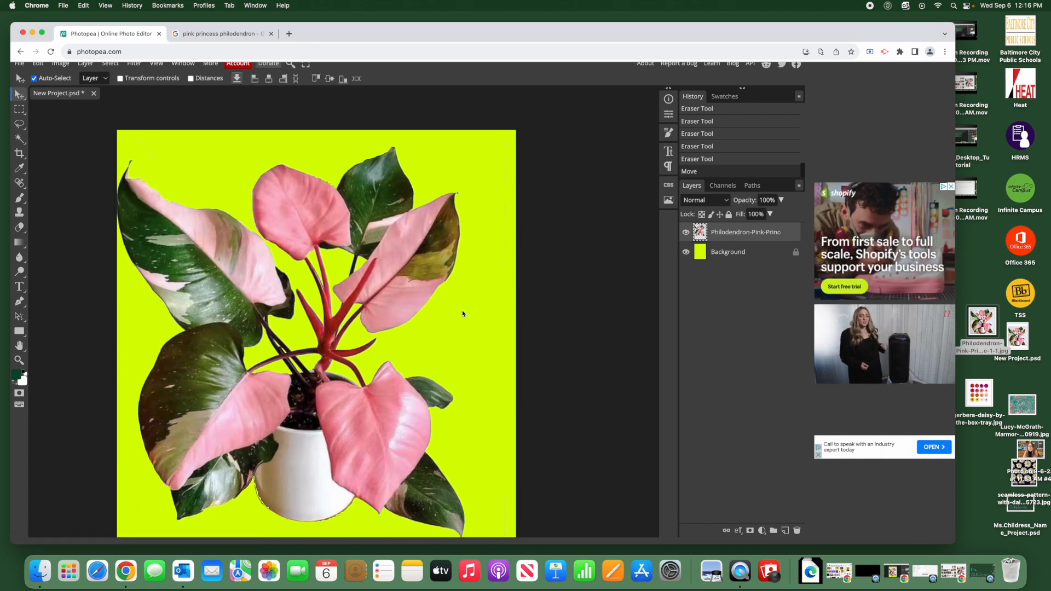
{"action": "scroll", "coordinate": [460, 315], "scroll_direction": "down", "scroll_amount": 2}
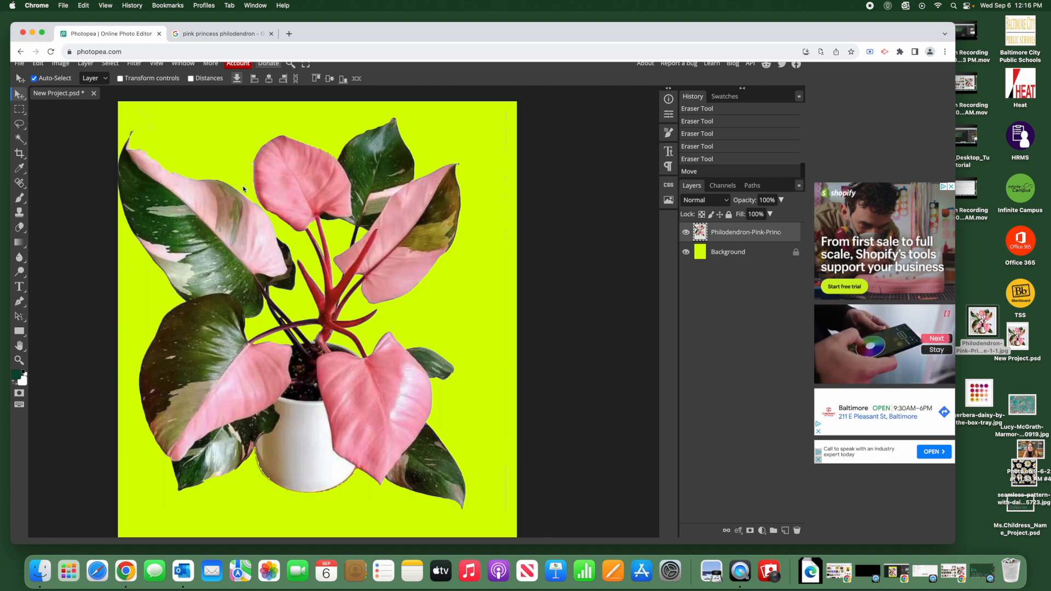
Scale the plant layer down from its upper-right corner with Free Transform and apply the transformation
{"action": "left_click", "coordinate": [39, 64]}
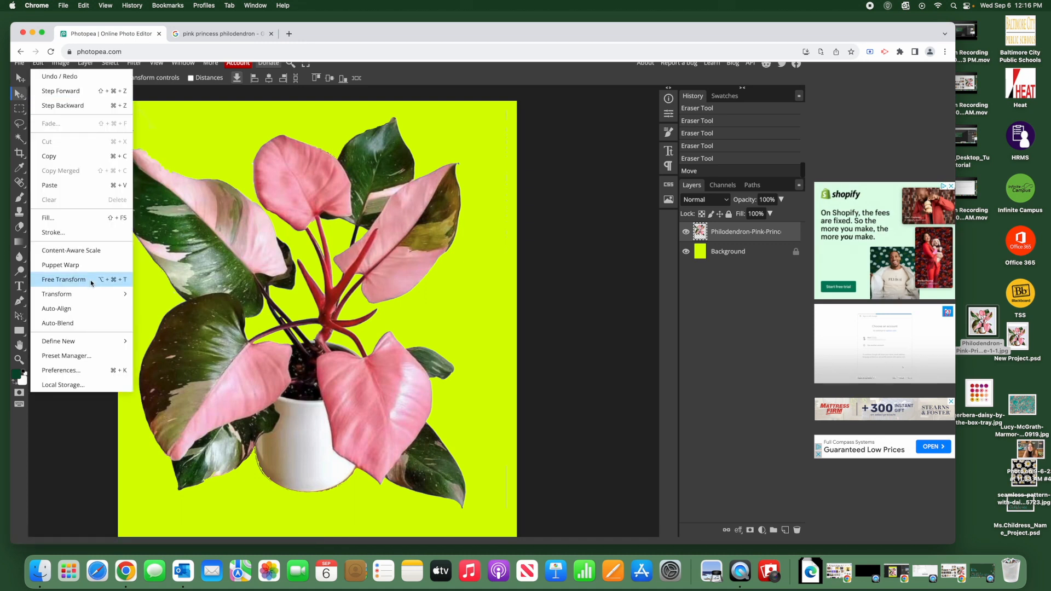
{"action": "left_click", "coordinate": [63, 280]}
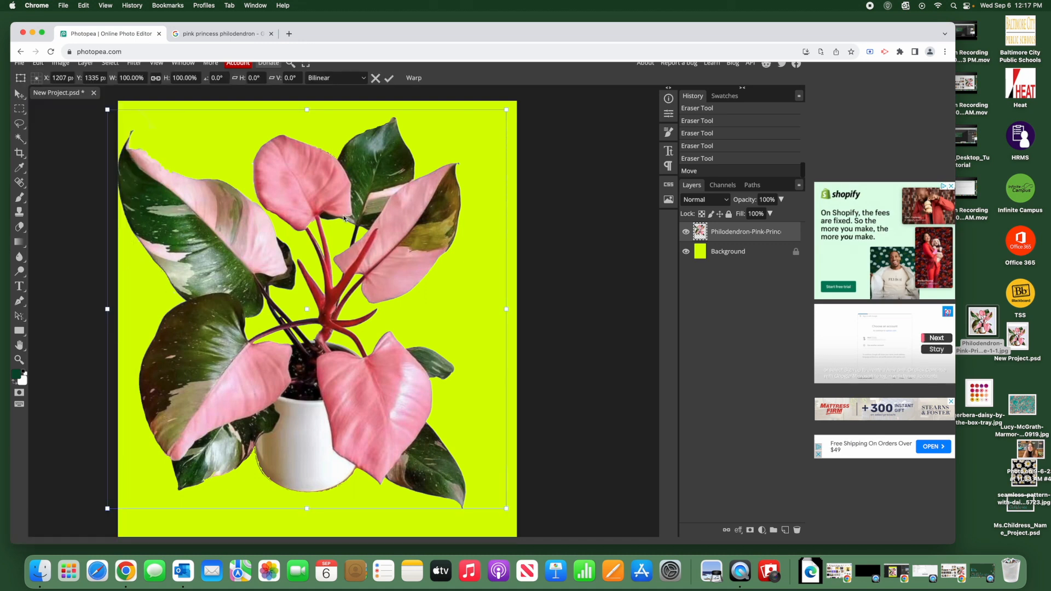
{"action": "left_click_drag", "start_coordinate": [506, 110], "coordinate": [424, 175]}
{"action": "key", "text": "Return"}
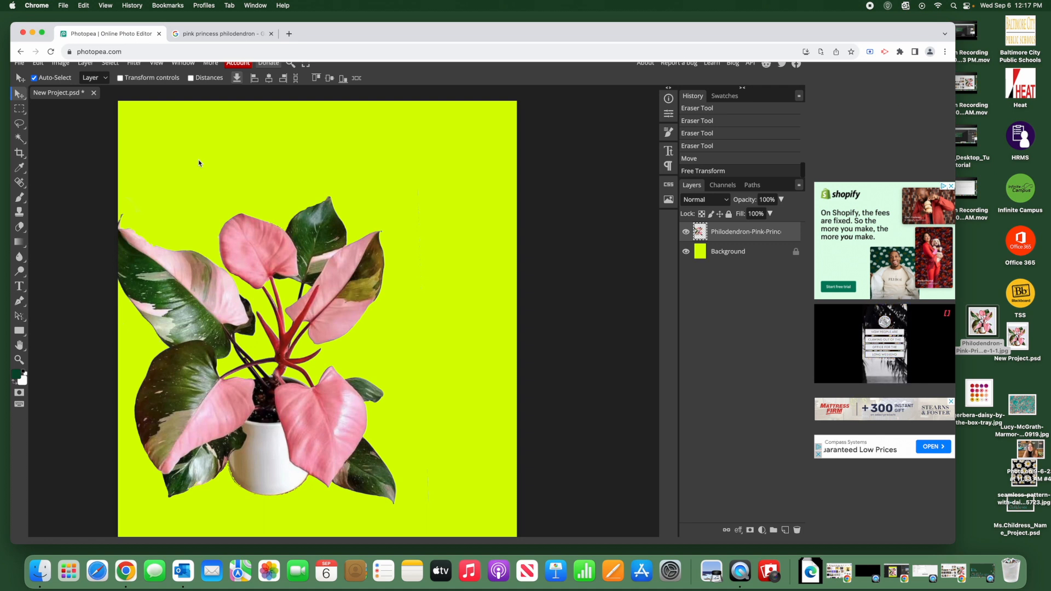
Scale the plant layer with Free Transform to about 70% and move it just right of the canvas centre
{"action": "left_click", "coordinate": [38, 63]}
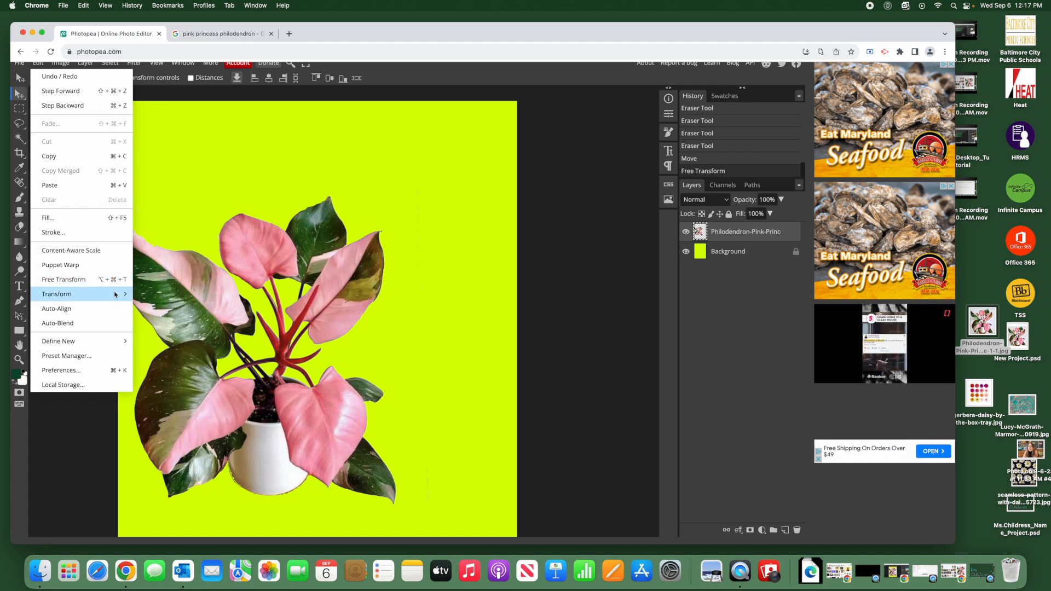
{"action": "left_click", "coordinate": [207, 245]}
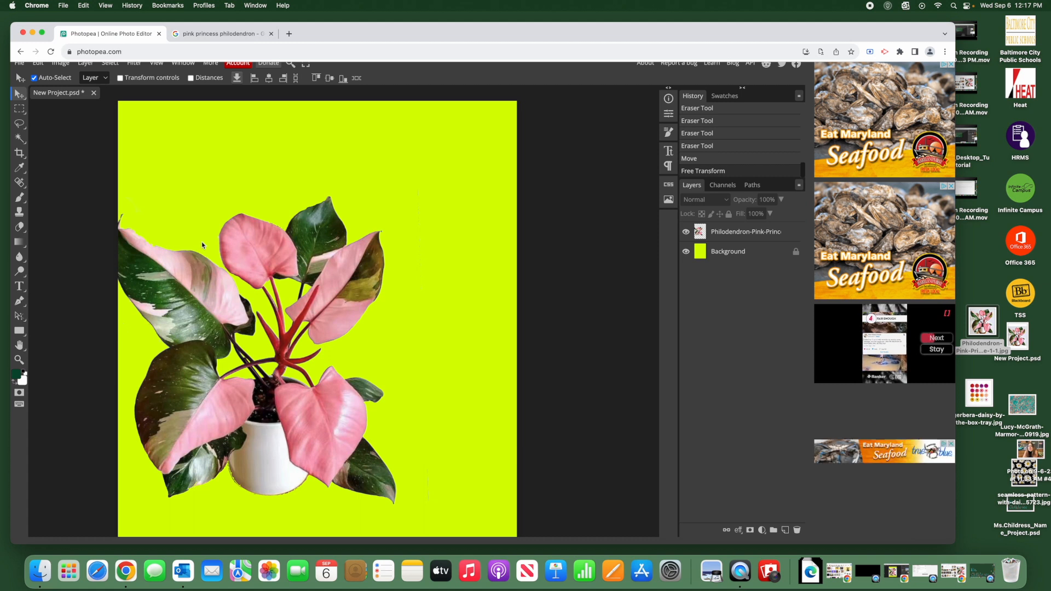
{"action": "key", "text": "ctrl+alt+t"}
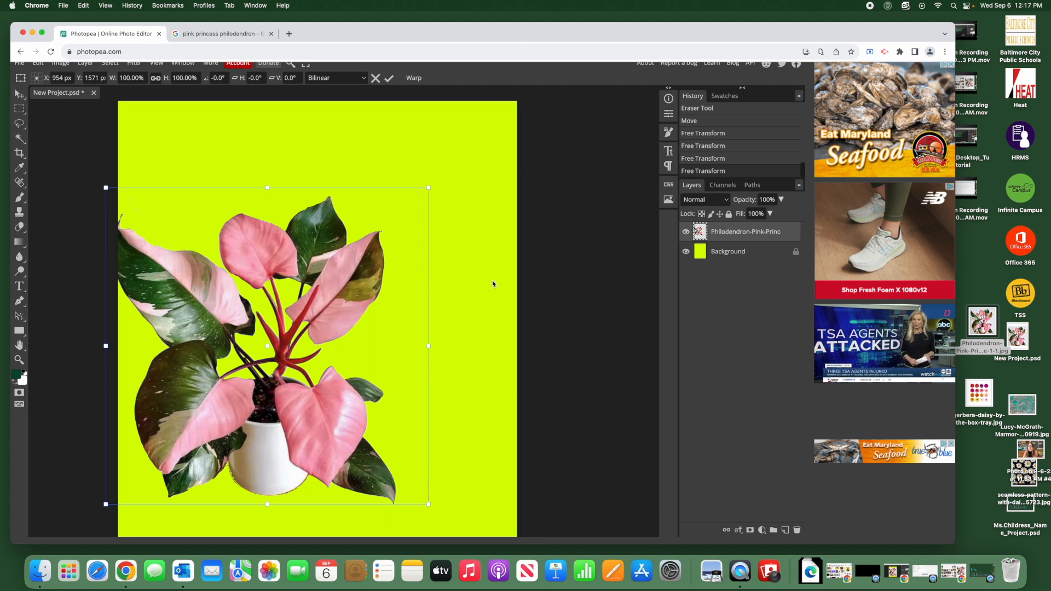
{"action": "key", "text": "Return"}
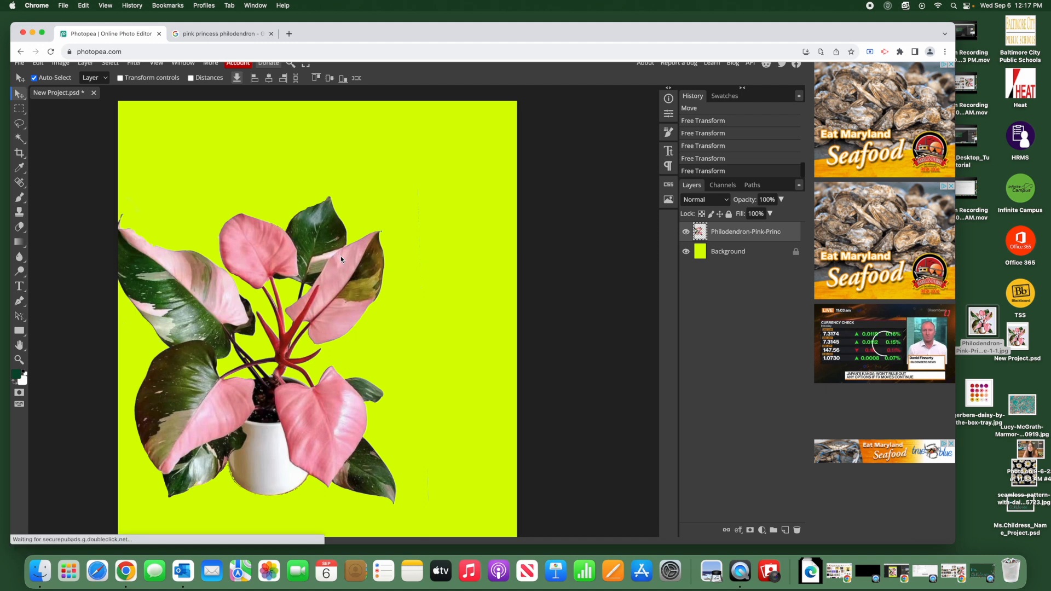
{"action": "key", "text": "ctrl+alt+t"}
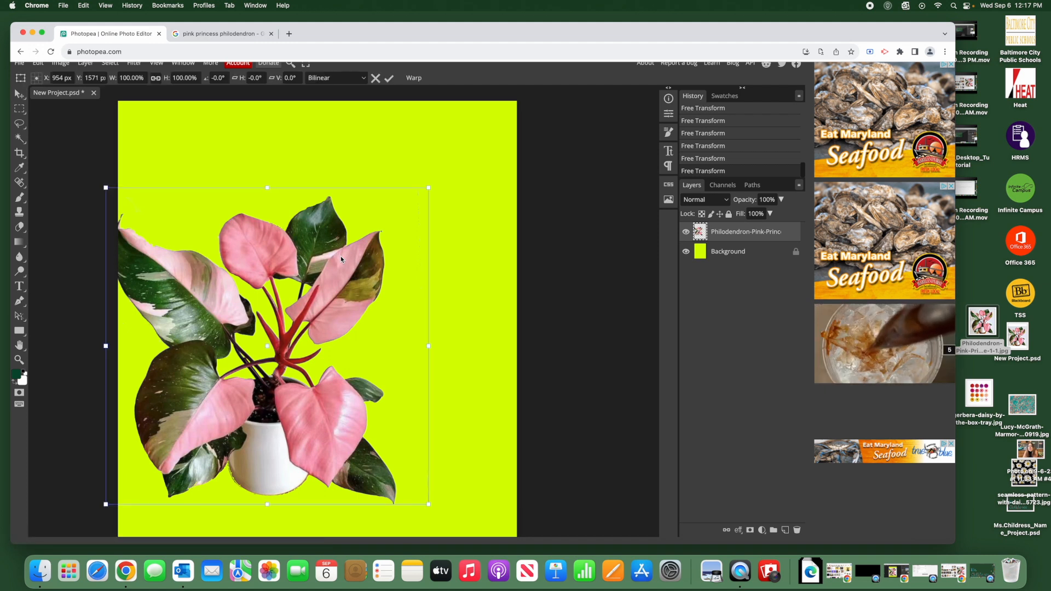
{"action": "left_click_drag", "start_coordinate": [429, 188], "coordinate": [286, 296]}
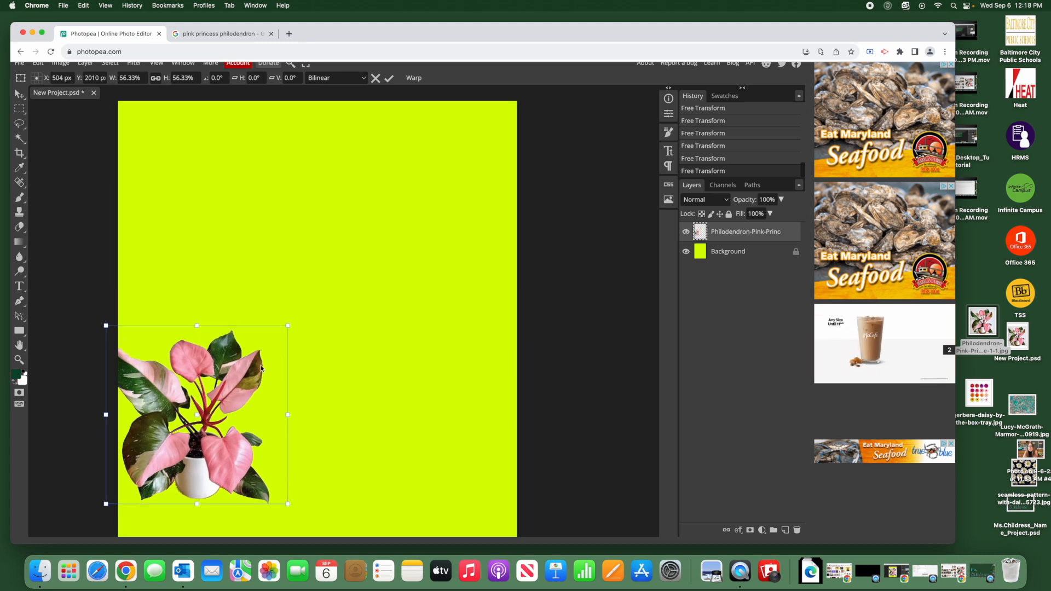
{"action": "left_click_drag", "start_coordinate": [261, 366], "coordinate": [410, 303]}
{"action": "mouse_move", "coordinate": [437, 447]}
{"action": "left_mouse_down"}
{"action": "mouse_move", "coordinate": [448, 416]}
{"action": "mouse_move", "coordinate": [437, 448]}
{"action": "left_mouse_up"}
{"action": "left_click_drag", "start_coordinate": [436, 263], "coordinate": [480, 221]}
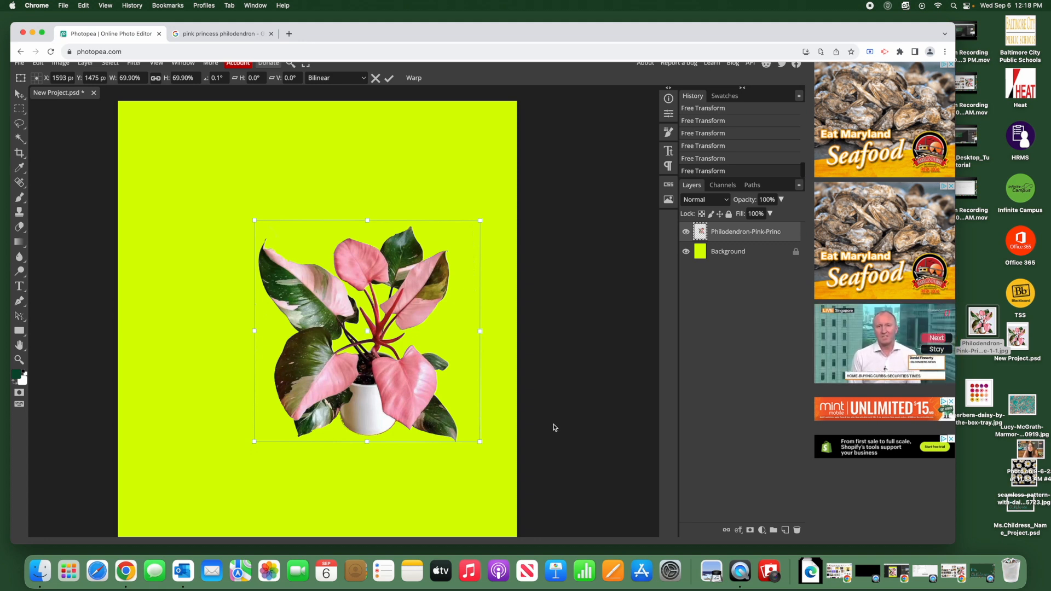
Activate the horizontal Type Tool with the Florante at Laura font and a size of 150 px
{"action": "left_click", "coordinate": [20, 288]}
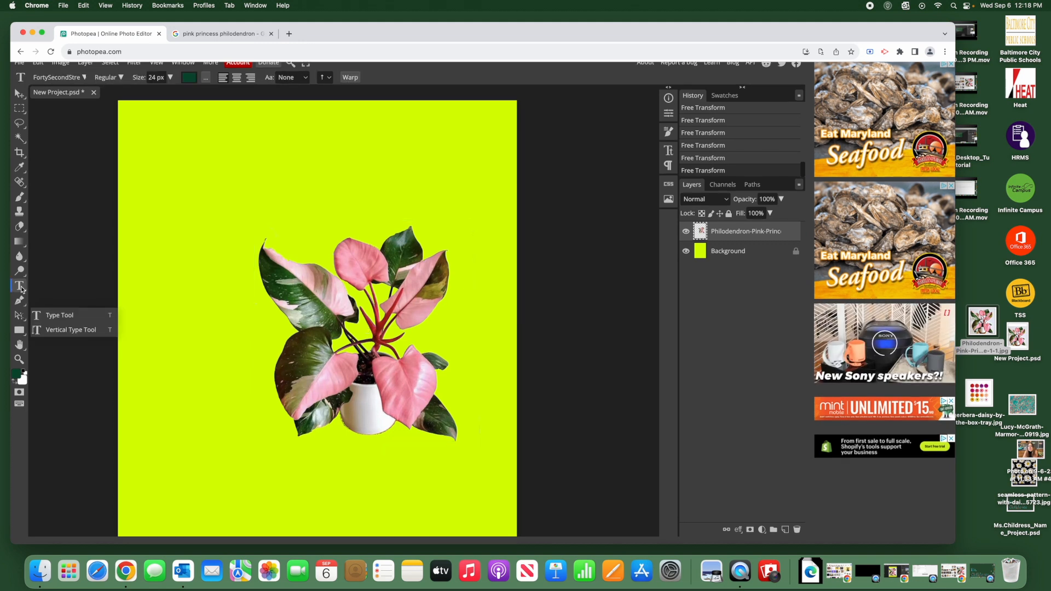
{"action": "left_click", "coordinate": [65, 320]}
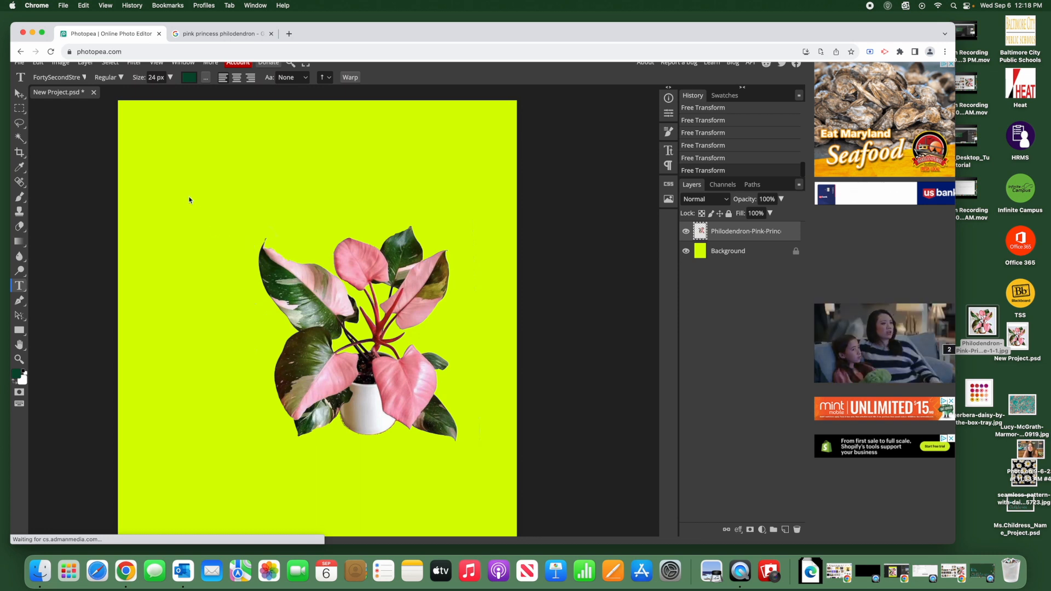
{"action": "left_click", "coordinate": [77, 78]}
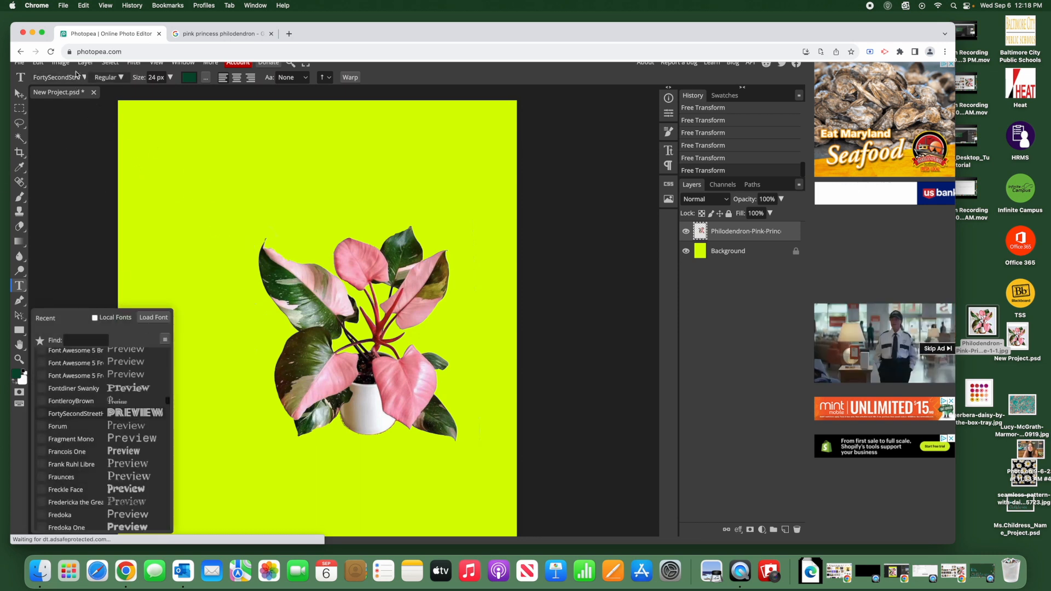
{"action": "left_click", "coordinate": [171, 78]}
{"action": "left_click", "coordinate": [171, 78]}
{"action": "left_click_drag", "start_coordinate": [150, 102], "coordinate": [179, 106]}
Change the text colour to a crimson red in the Color Picker
{"action": "left_click", "coordinate": [189, 78]}
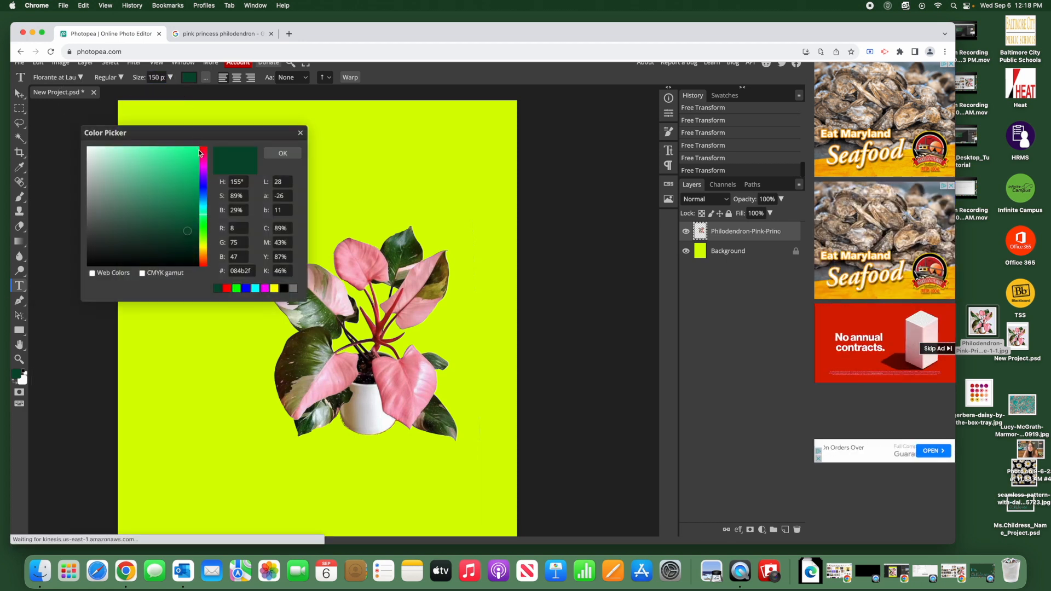
{"action": "left_click", "coordinate": [203, 166]}
{"action": "left_click_drag", "start_coordinate": [159, 162], "coordinate": [213, 166]}
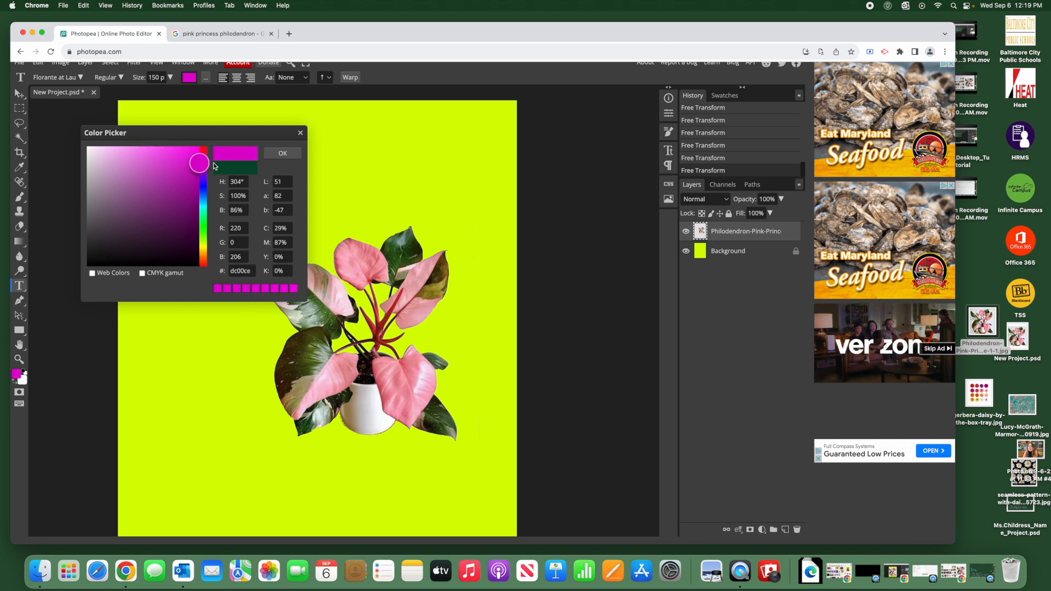
{"action": "key", "text": "Escape"}
Add a text layer above the plant containing the teacher's title and surname
{"action": "left_click", "coordinate": [170, 217]}
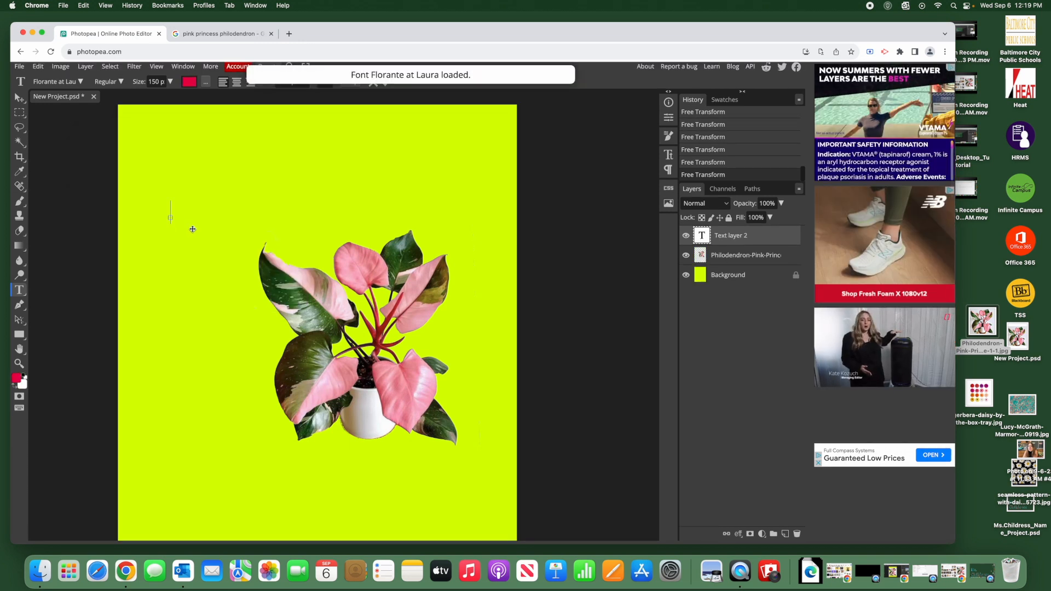
{"action": "type", "text": "Ms.Childress"}
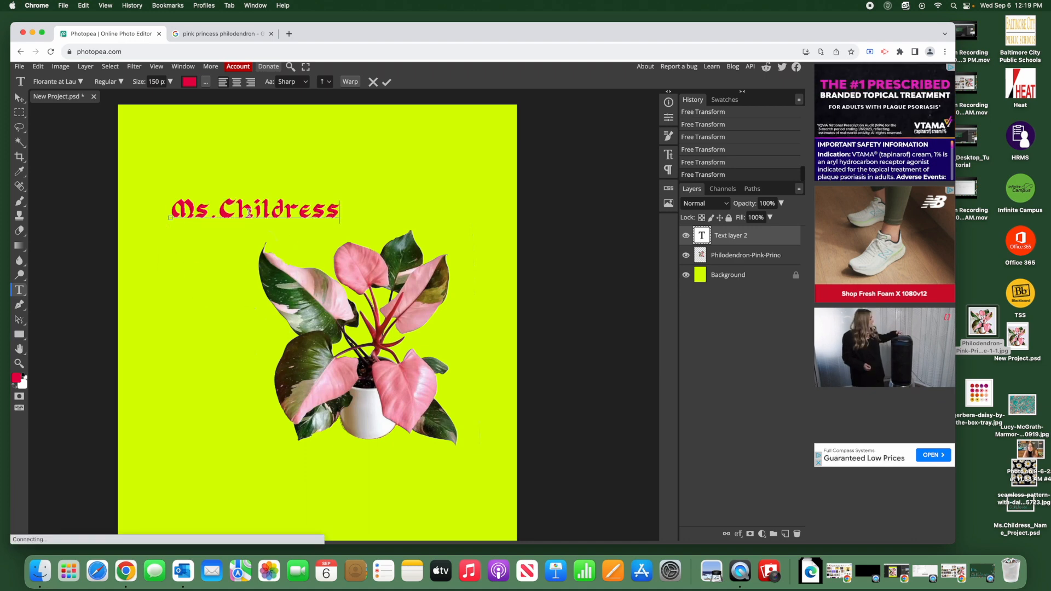
{"action": "triple_click", "coordinate": [248, 210]}
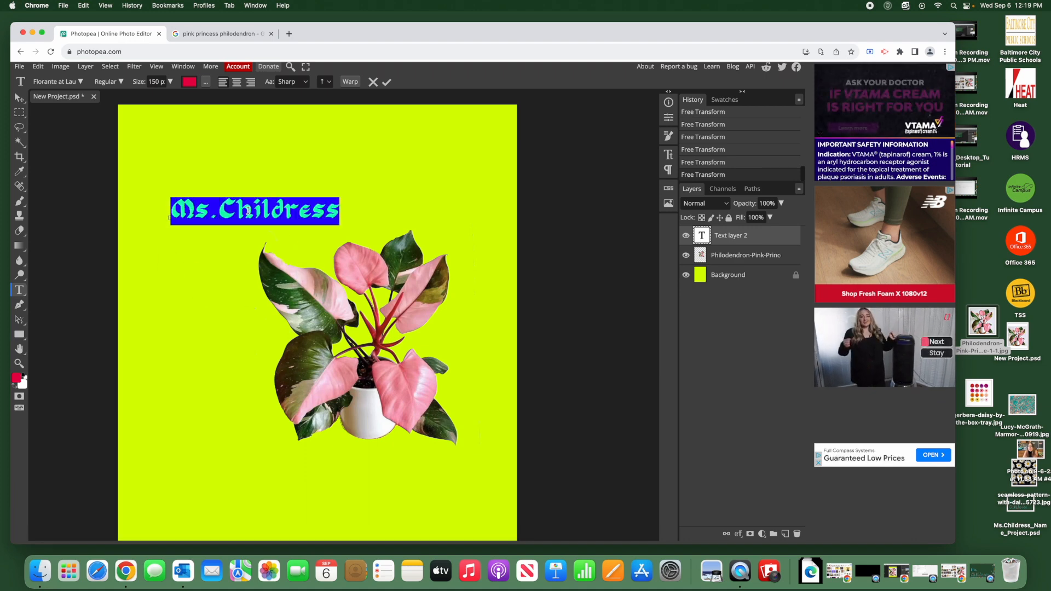
{"action": "left_click", "coordinate": [317, 228]}
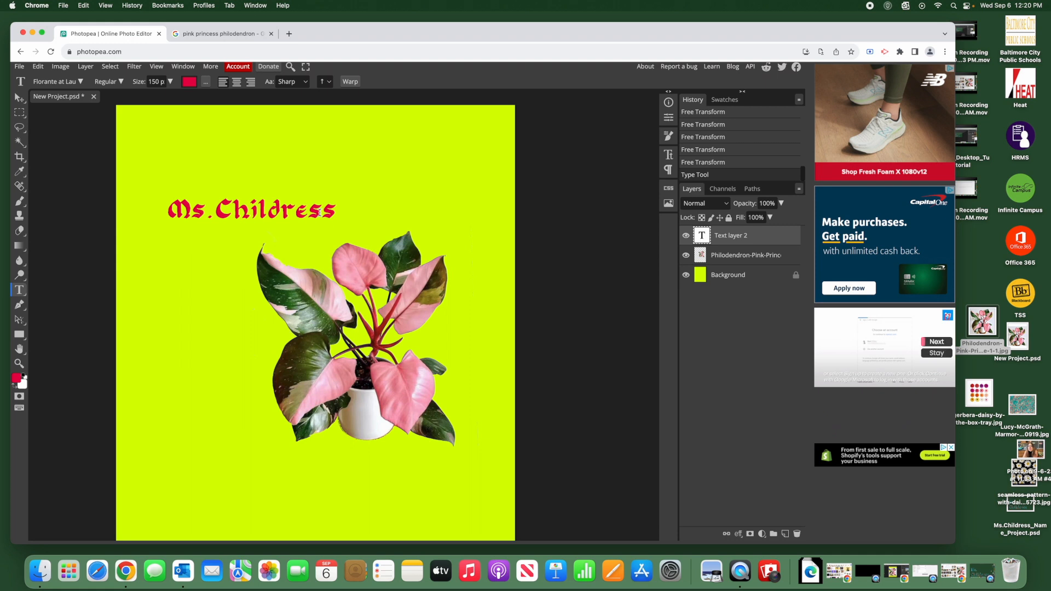
Enlarge the name text to about 220% with Free Transform, centre it above the plant and apply the transformation
{"action": "key", "text": "super+t"}
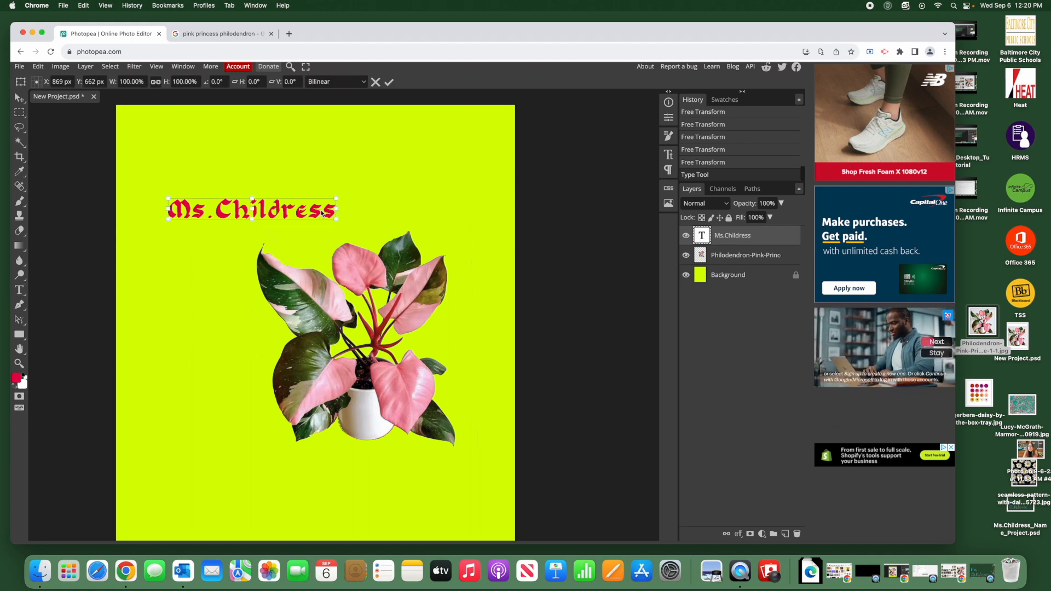
{"action": "left_click_drag", "start_coordinate": [336, 219], "coordinate": [495, 282]}
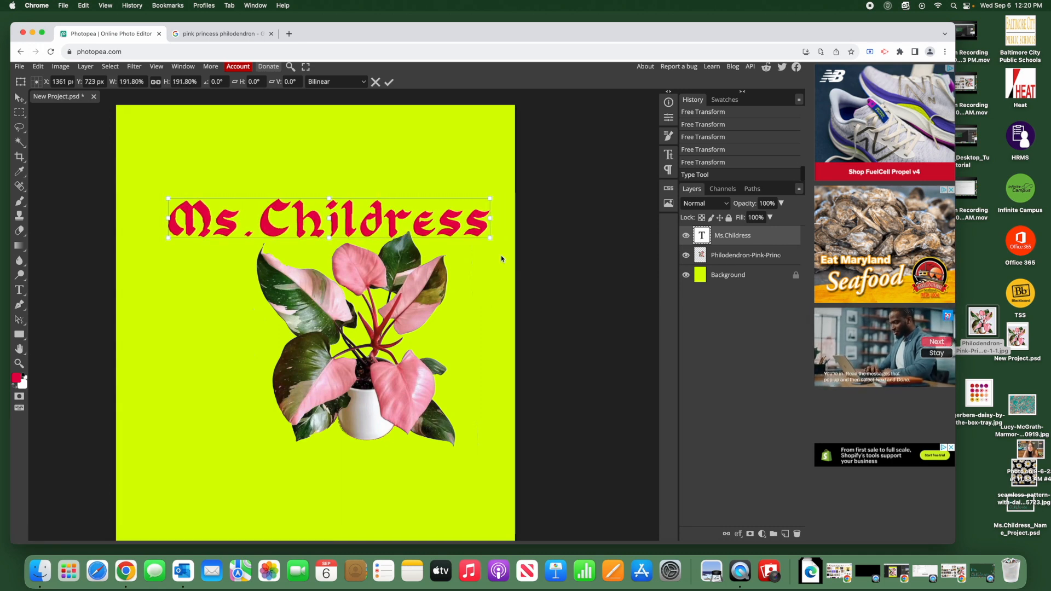
{"action": "mouse_move", "coordinate": [494, 241]}
{"action": "left_mouse_down"}
{"action": "mouse_move", "coordinate": [467, 273]}
{"action": "mouse_move", "coordinate": [494, 240]}
{"action": "left_mouse_up"}
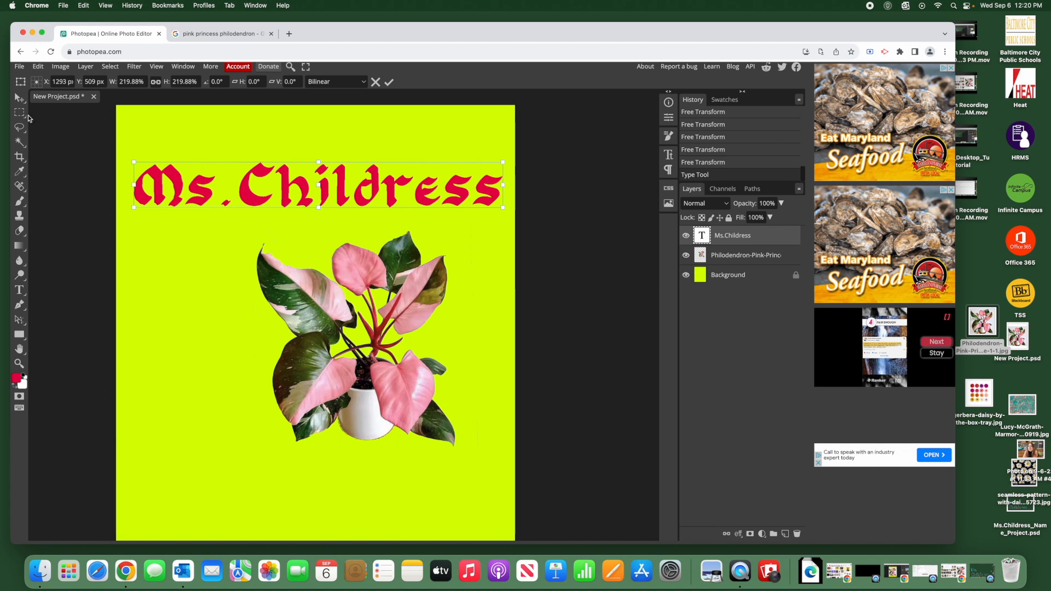
{"action": "key", "text": "Return"}
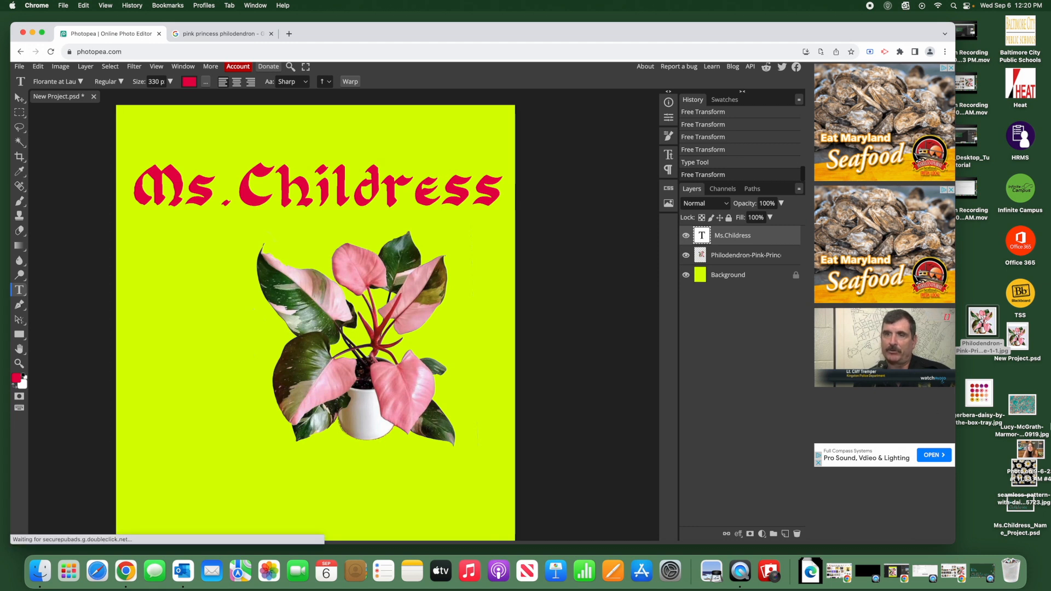
Place the desktop portrait "Photo on 9-6-23 at 11.33" in the project, apply its placement and move its layer to the top
{"action": "left_click_drag", "start_coordinate": [1029, 457], "coordinate": [736, 331]}
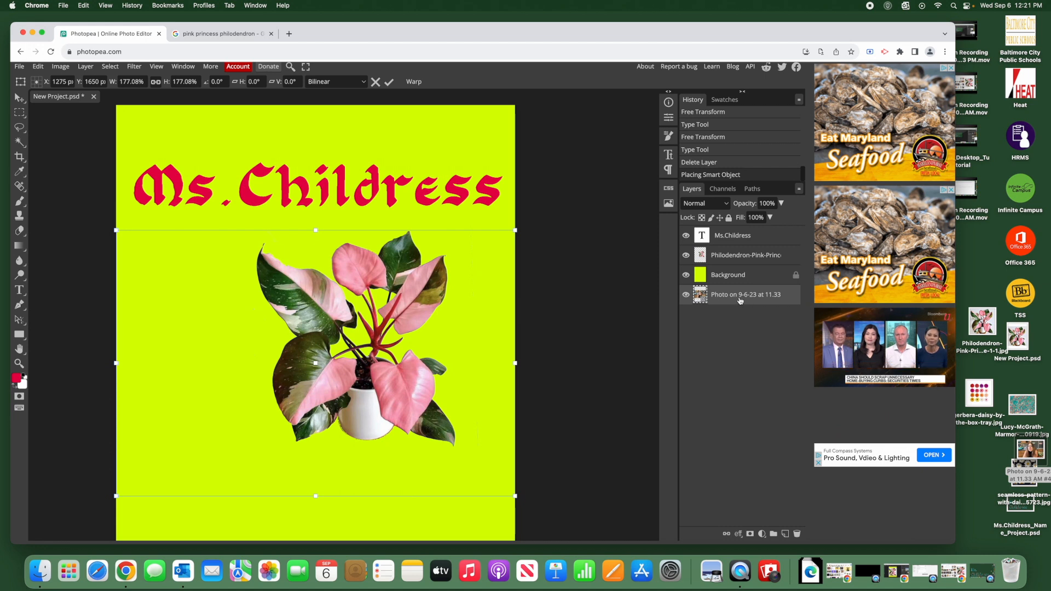
{"action": "mouse_move", "coordinate": [738, 299]}
{"action": "left_mouse_down"}
{"action": "mouse_move", "coordinate": [739, 241]}
{"action": "mouse_move", "coordinate": [747, 313]}
{"action": "left_mouse_up"}
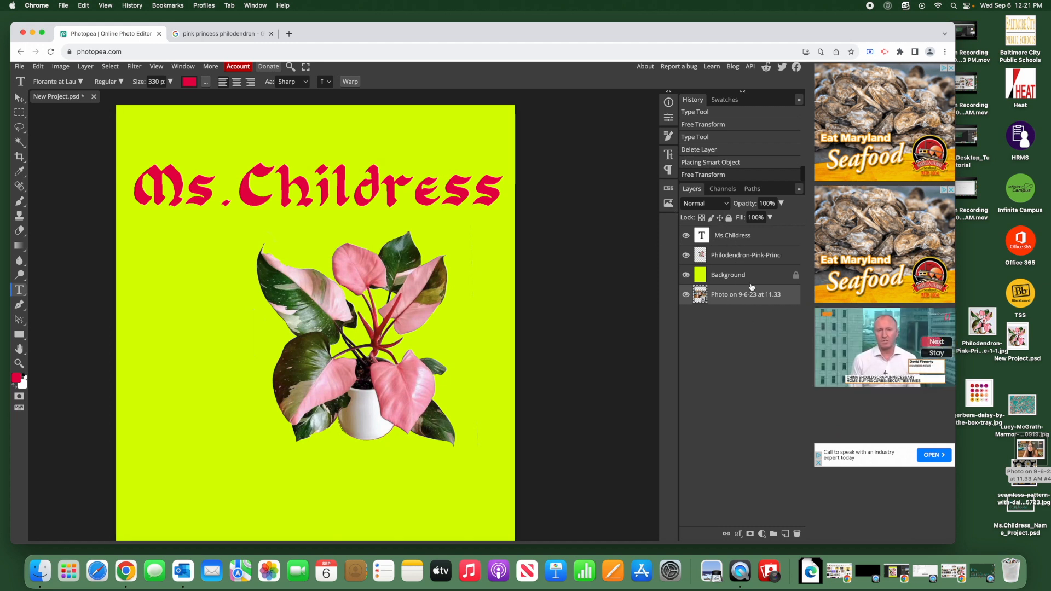
{"action": "left_click_drag", "start_coordinate": [724, 297], "coordinate": [730, 236]}
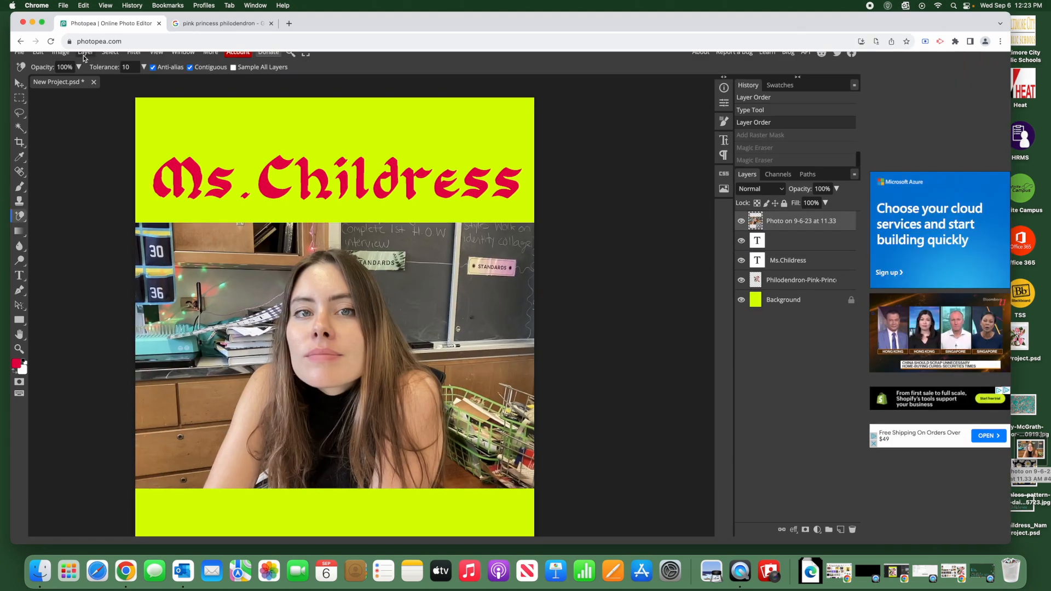
Rasterize the portrait photo layer and remove areas of the wooden drawers beside the arm with the Magic Eraser
{"action": "left_click", "coordinate": [75, 54]}
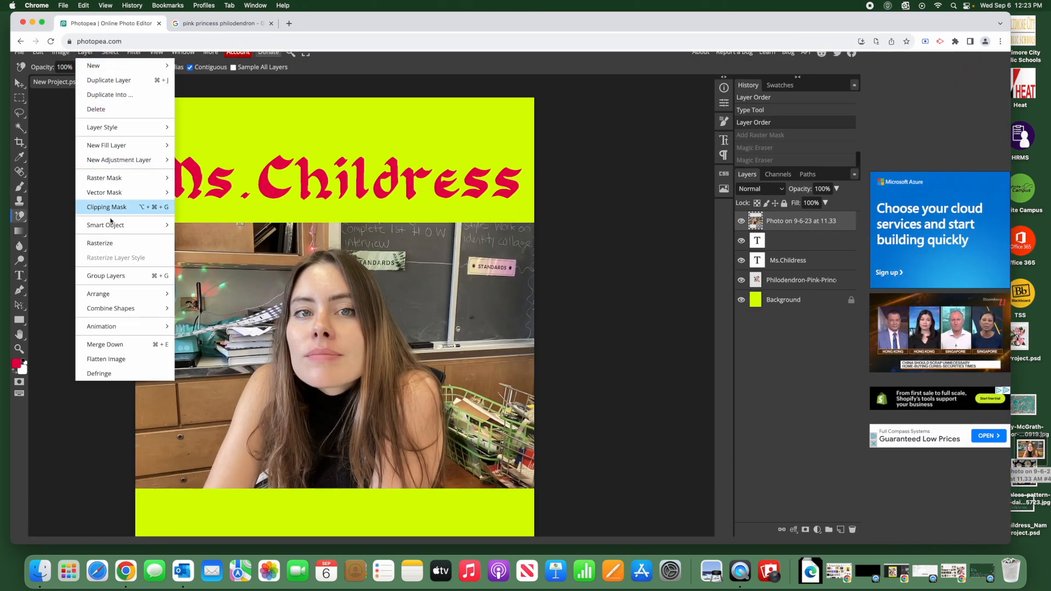
{"action": "left_click", "coordinate": [109, 244]}
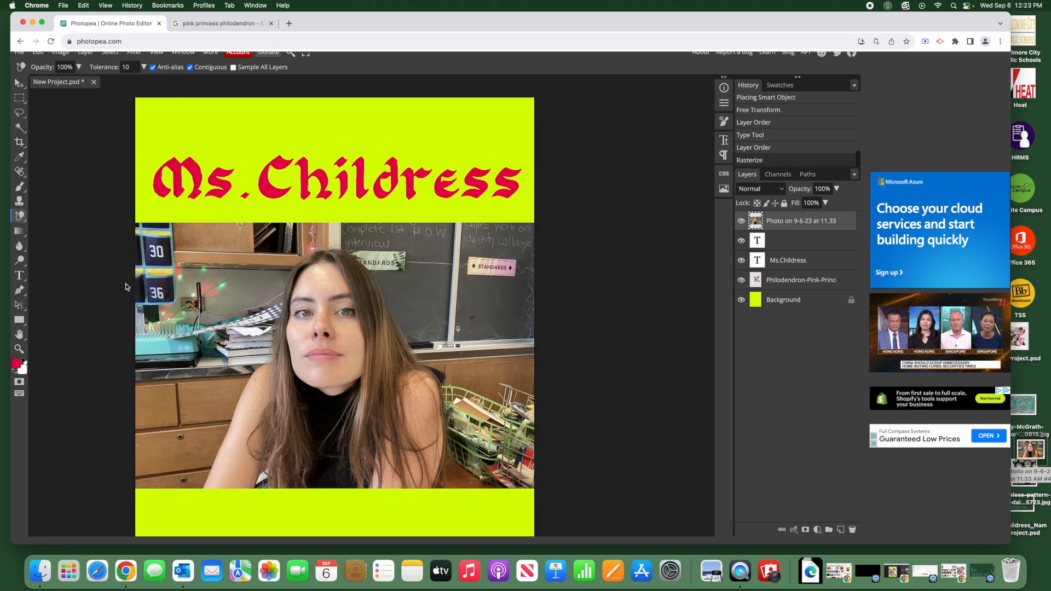
{"action": "left_click", "coordinate": [66, 276]}
{"action": "right_click", "coordinate": [67, 278]}
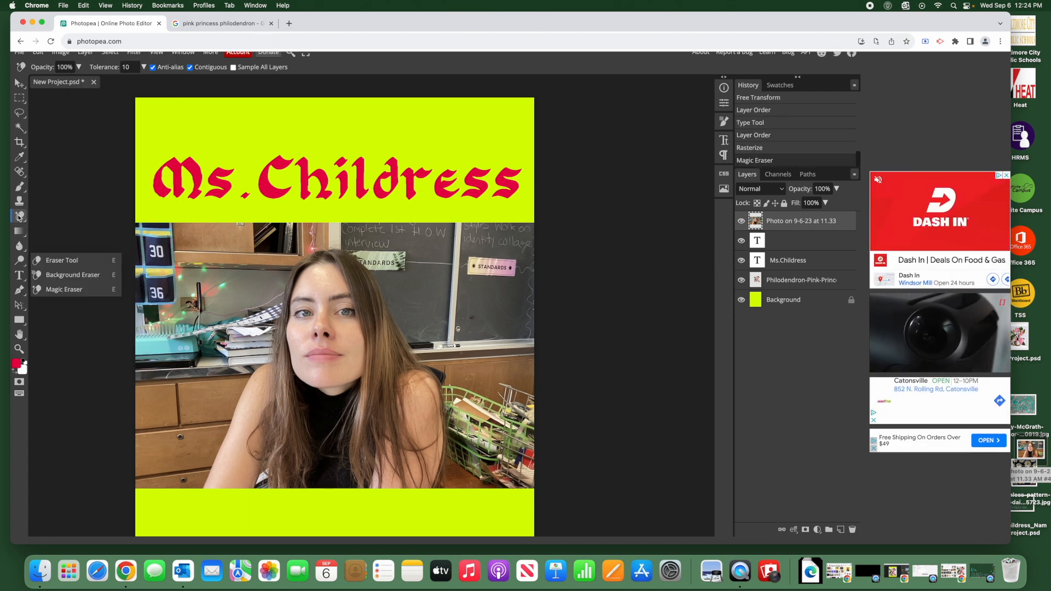
{"action": "left_click", "coordinate": [68, 290]}
{"action": "left_click", "coordinate": [212, 408]}
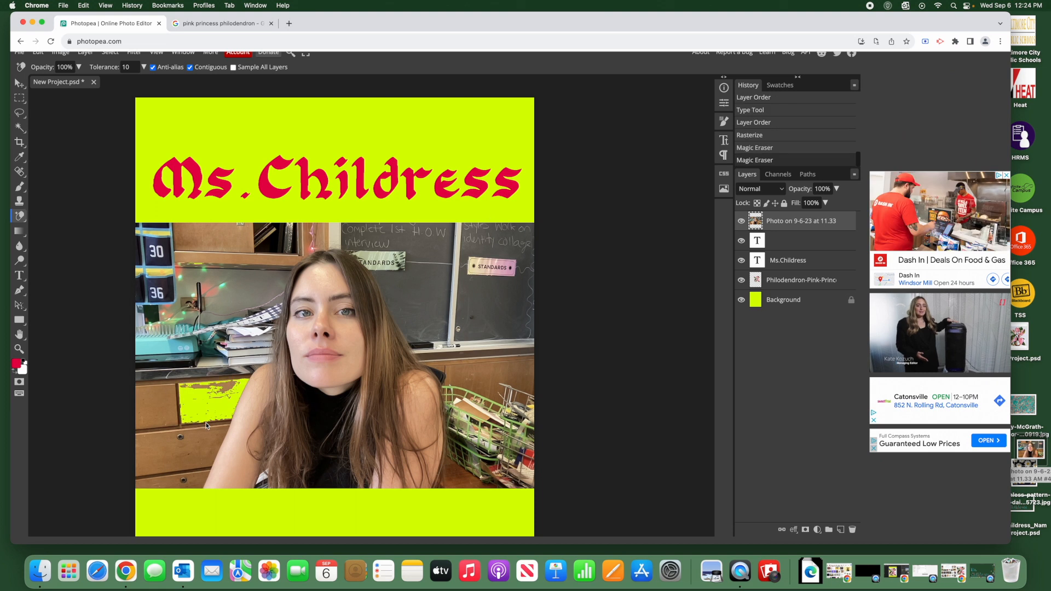
{"action": "left_click", "coordinate": [196, 444]}
{"action": "left_click", "coordinate": [156, 408]}
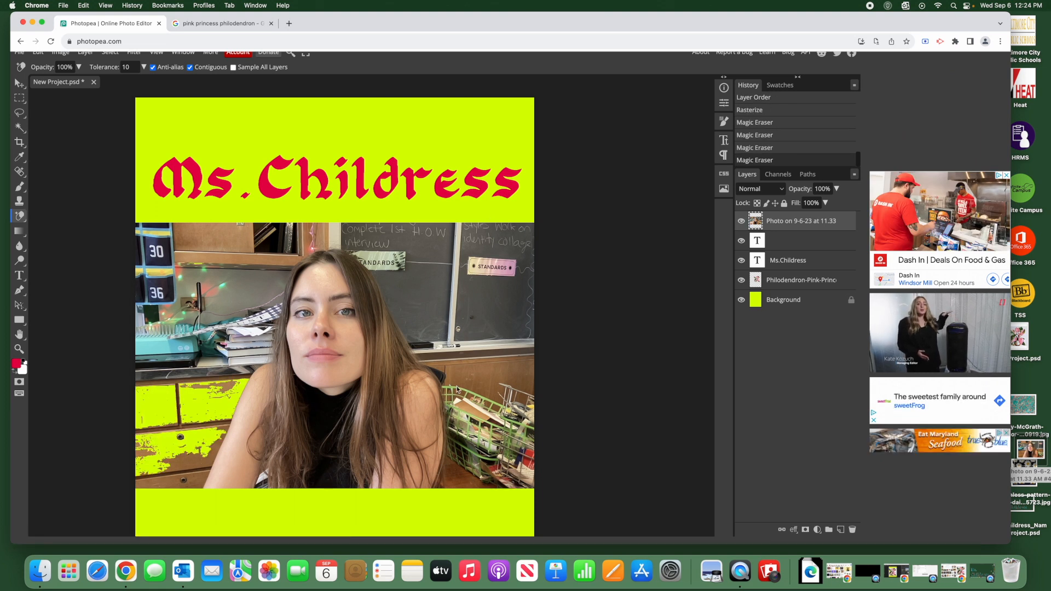
Remove areas of the blackboard, shelves and wall behind the portrait with the Magic Eraser
{"action": "left_click", "coordinate": [419, 317]}
{"action": "left_click", "coordinate": [426, 248]}
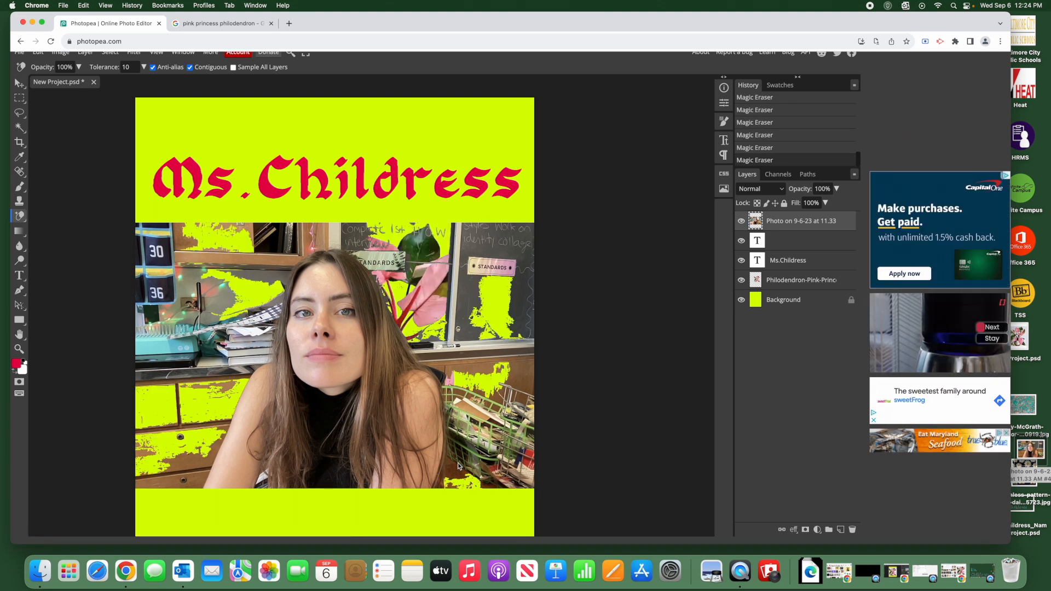
{"action": "left_click", "coordinate": [196, 295]}
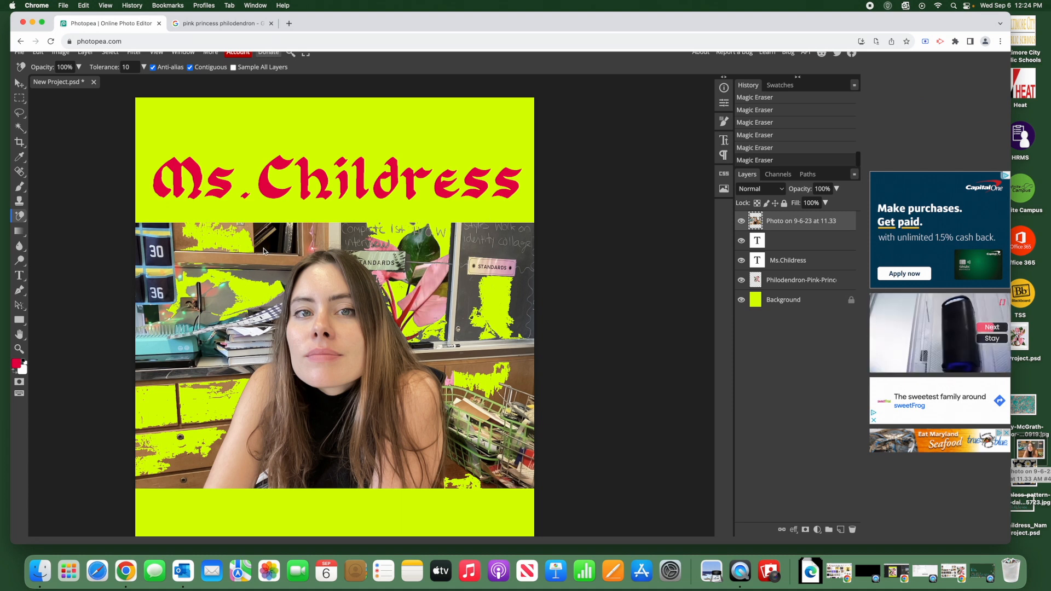
Switch to the Background Eraser, undo the trial strokes over the drawers, and erase the drawer background along the arm's outer edge
{"action": "right_click", "coordinate": [19, 219]}
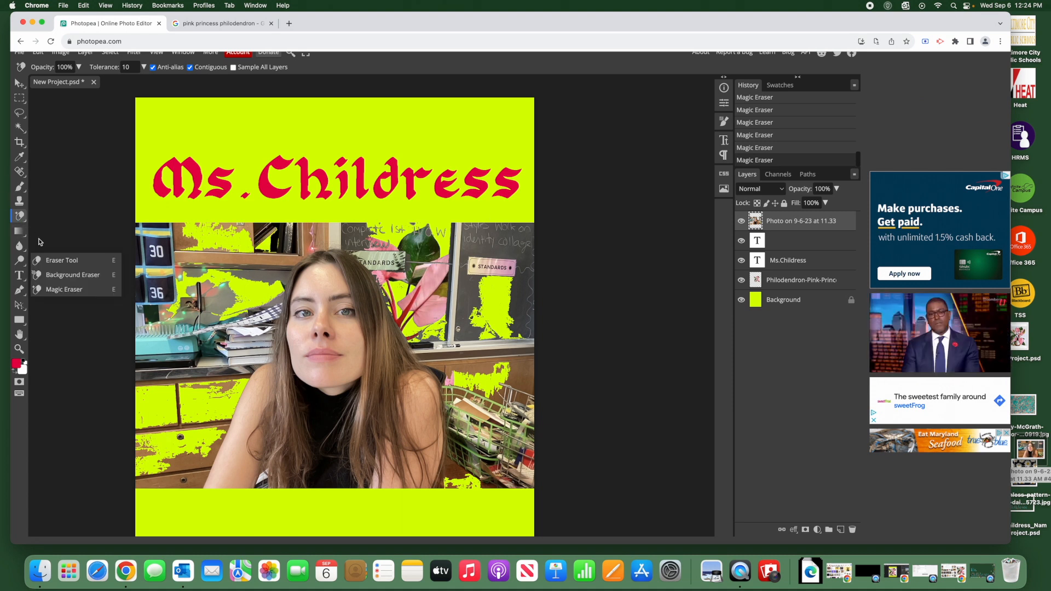
{"action": "left_click", "coordinate": [71, 277]}
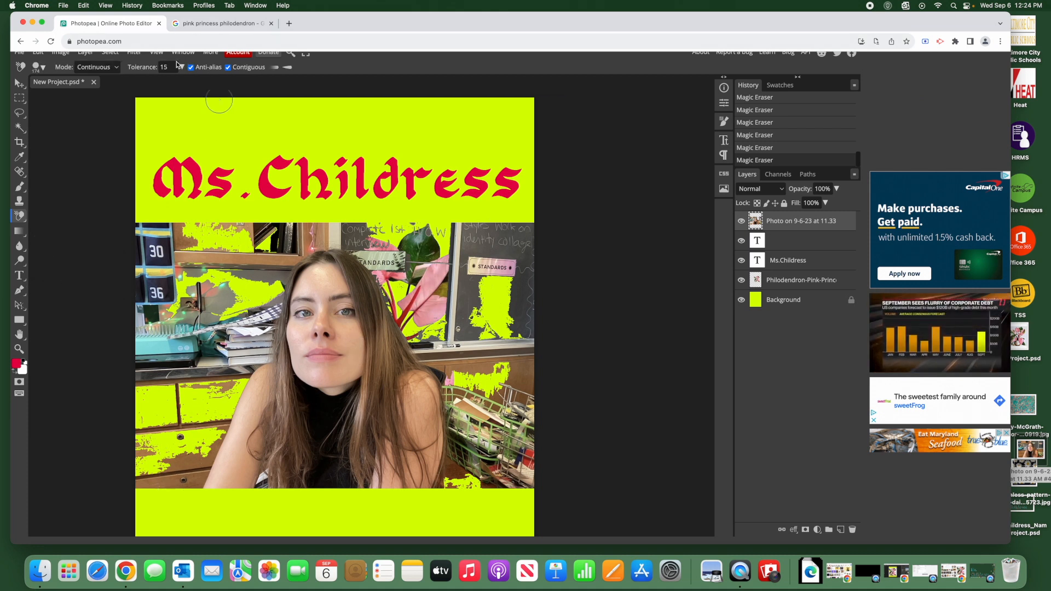
{"action": "mouse_move", "coordinate": [142, 477]}
{"action": "left_mouse_down"}
{"action": "mouse_move", "coordinate": [208, 473]}
{"action": "mouse_move", "coordinate": [225, 390]}
{"action": "mouse_move", "coordinate": [193, 437]}
{"action": "mouse_move", "coordinate": [177, 499]}
{"action": "left_mouse_up"}
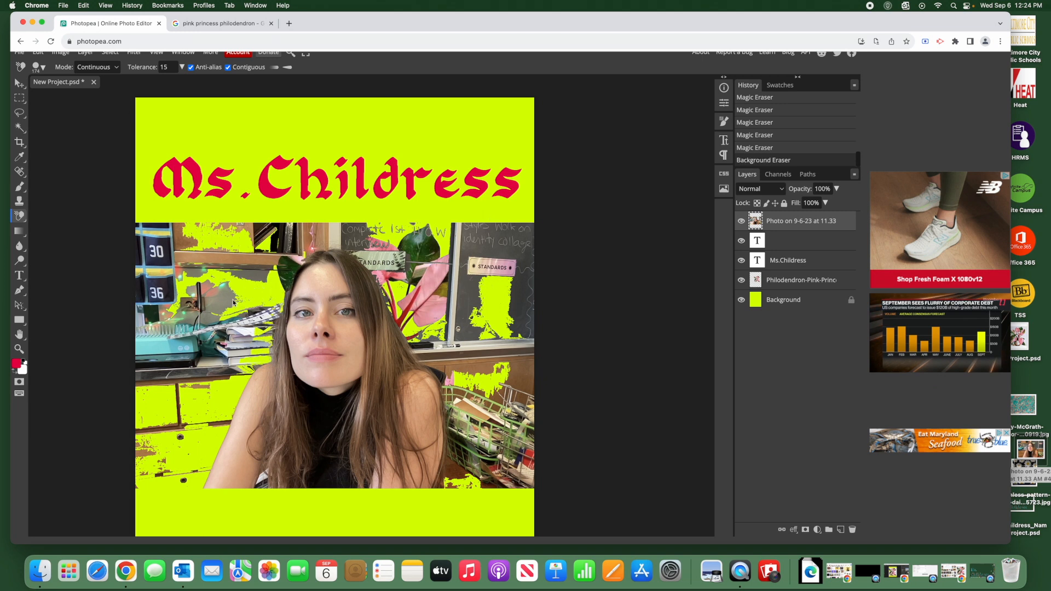
{"action": "key", "text": "super+z"}
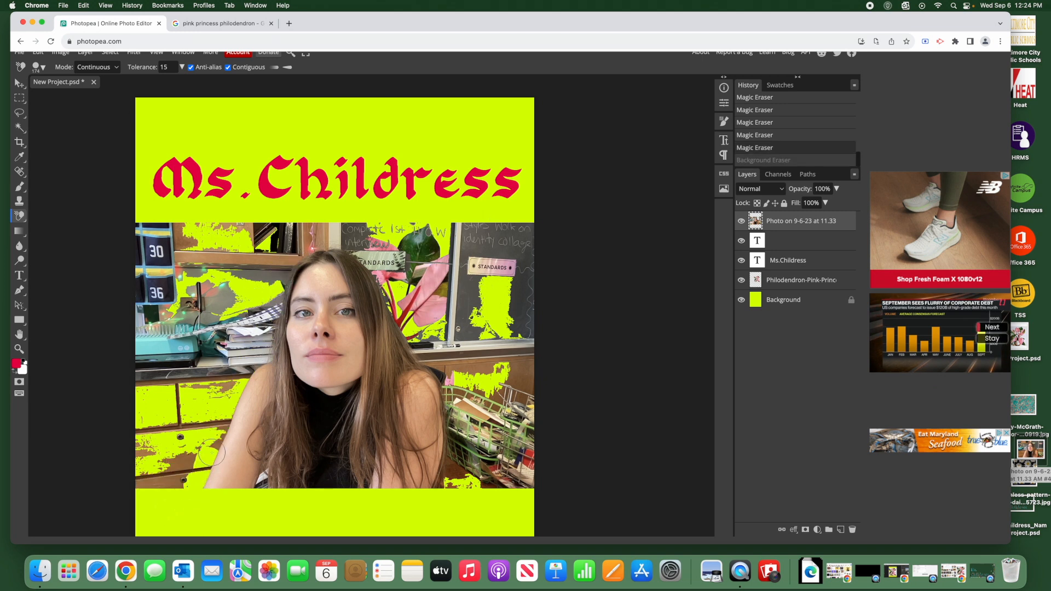
{"action": "mouse_move", "coordinate": [219, 421]}
{"action": "left_mouse_down"}
{"action": "mouse_move", "coordinate": [235, 392]}
{"action": "mouse_move", "coordinate": [189, 449]}
{"action": "left_mouse_up"}
{"action": "key", "text": "super+z"}
{"action": "left_click_drag", "start_coordinate": [188, 492], "coordinate": [241, 393]}
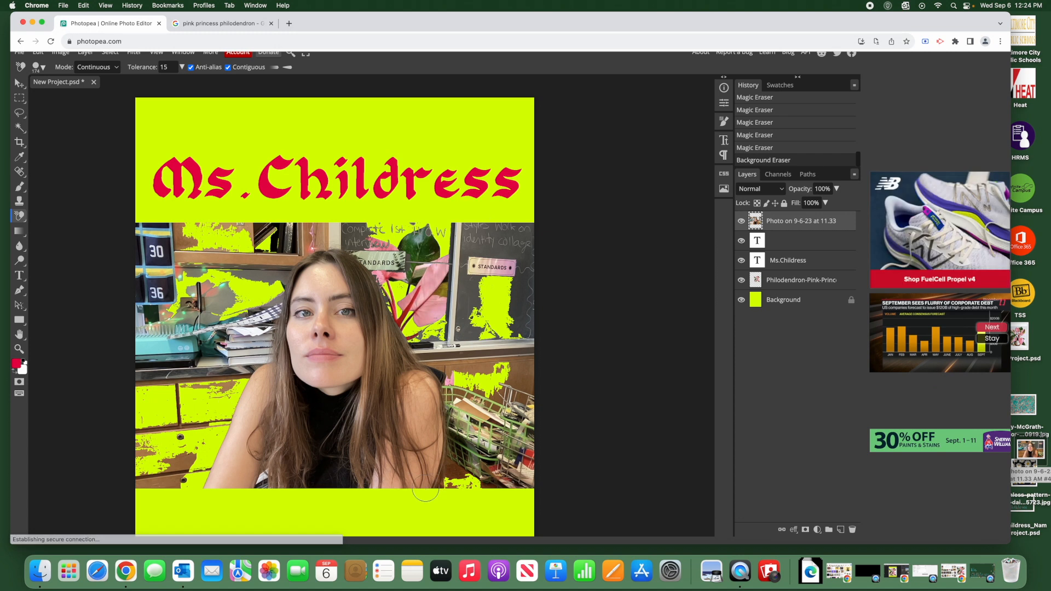
Erase part of the wire basket beside the arm with the Background Eraser and undo the stroke over the top of the head
{"action": "left_click_drag", "start_coordinate": [444, 486], "coordinate": [450, 440]}
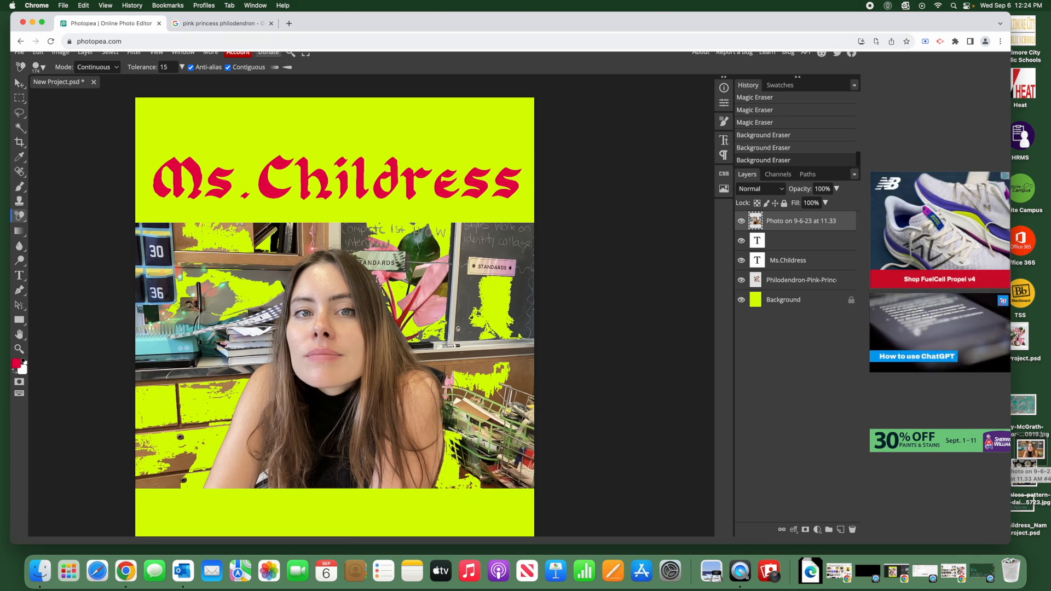
{"action": "key", "text": "super+z"}
{"action": "key", "text": "super+shift+z"}
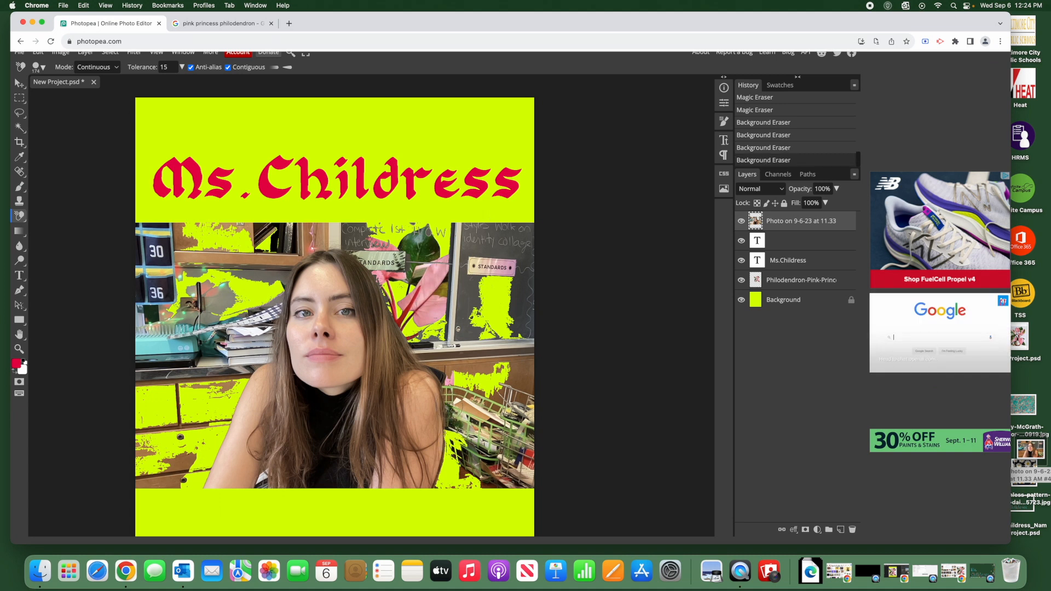
{"action": "left_click_drag", "start_coordinate": [302, 247], "coordinate": [281, 260]}
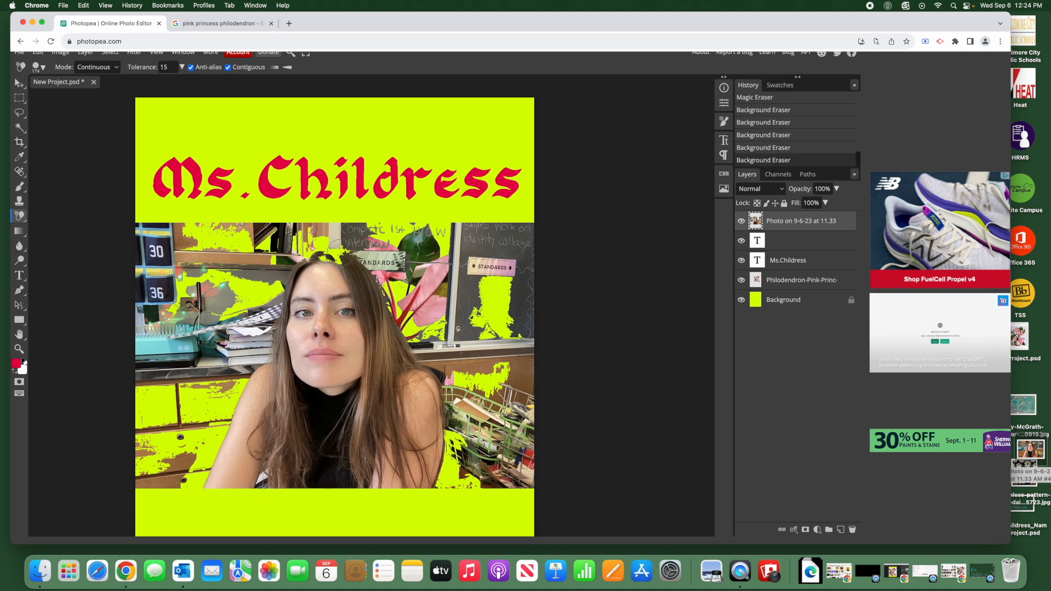
{"action": "key", "text": "super+z"}
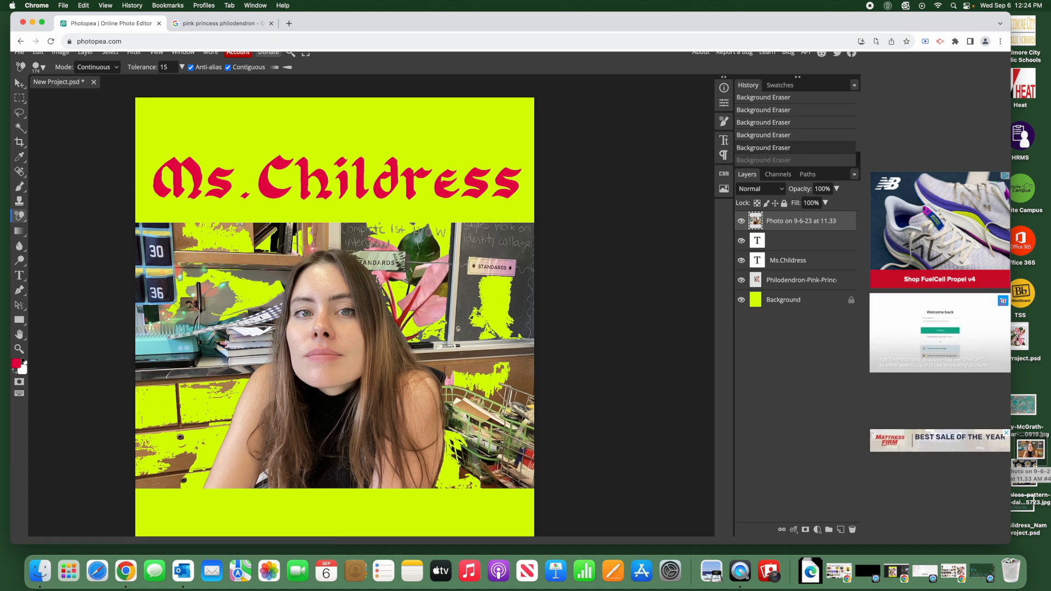
{"action": "key", "text": "super+shift+z"}
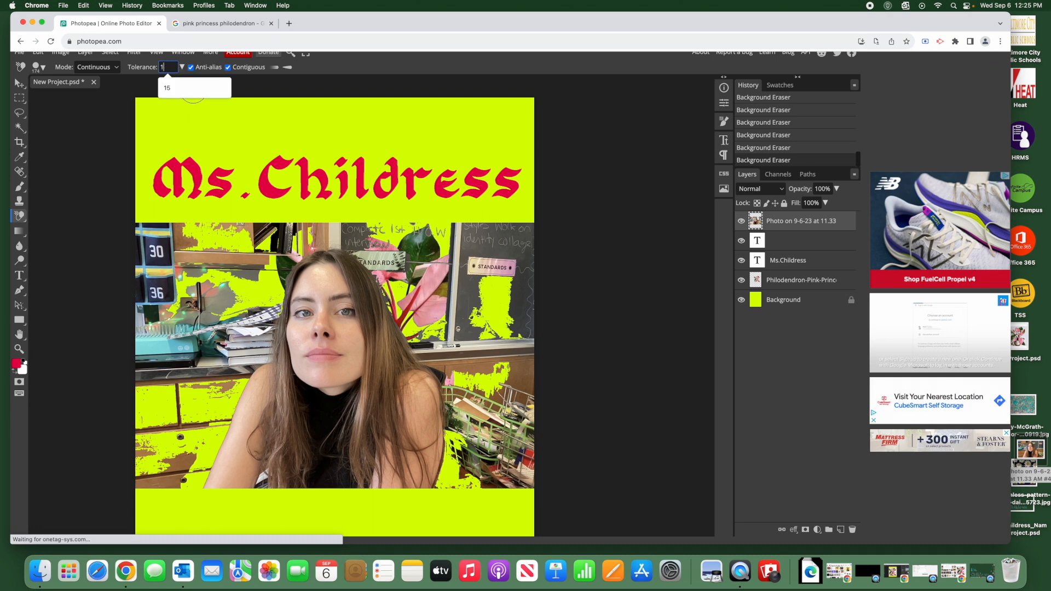
Lower the Background Eraser's tolerance to 10
{"action": "key", "text": "BackSpace"}
{"action": "key", "text": "BackSpace"}
{"action": "type", "text": "10"}
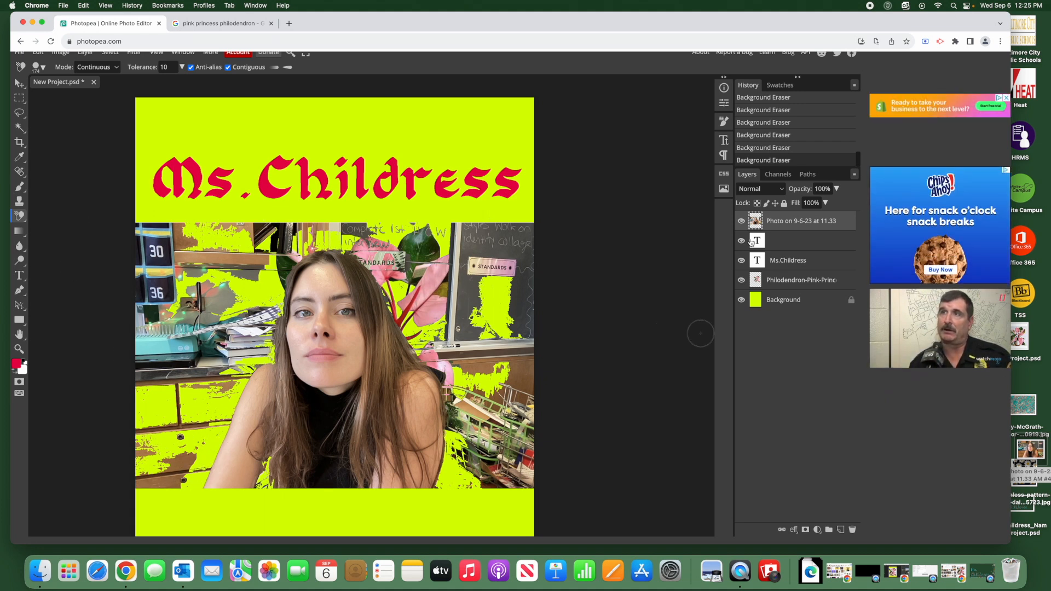
Hide the large name text layer and the philodendron layer so only the portrait shows over the background
{"action": "left_click", "coordinate": [740, 260]}
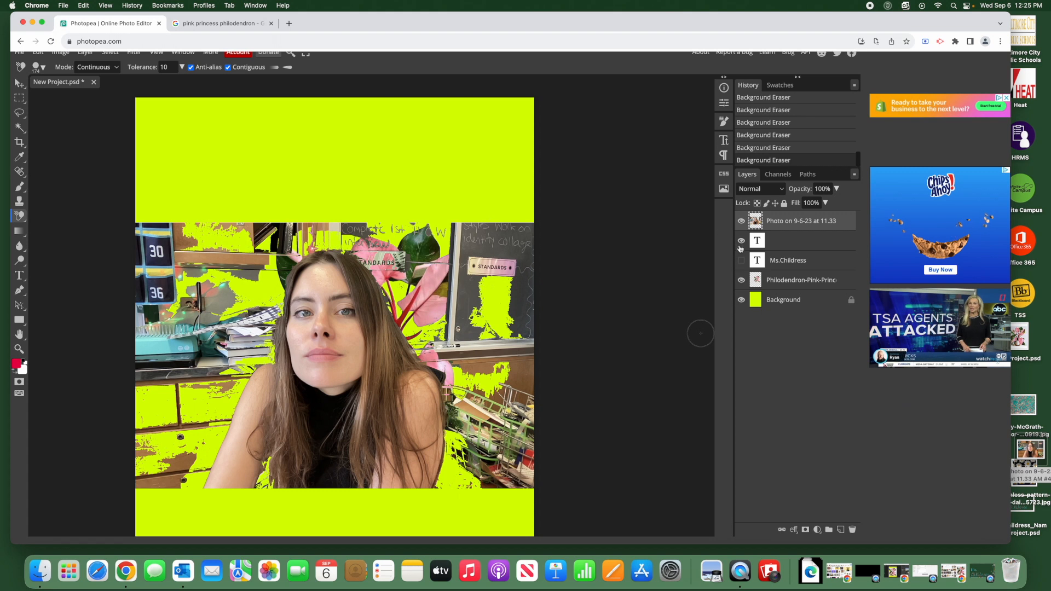
{"action": "left_click", "coordinate": [741, 280]}
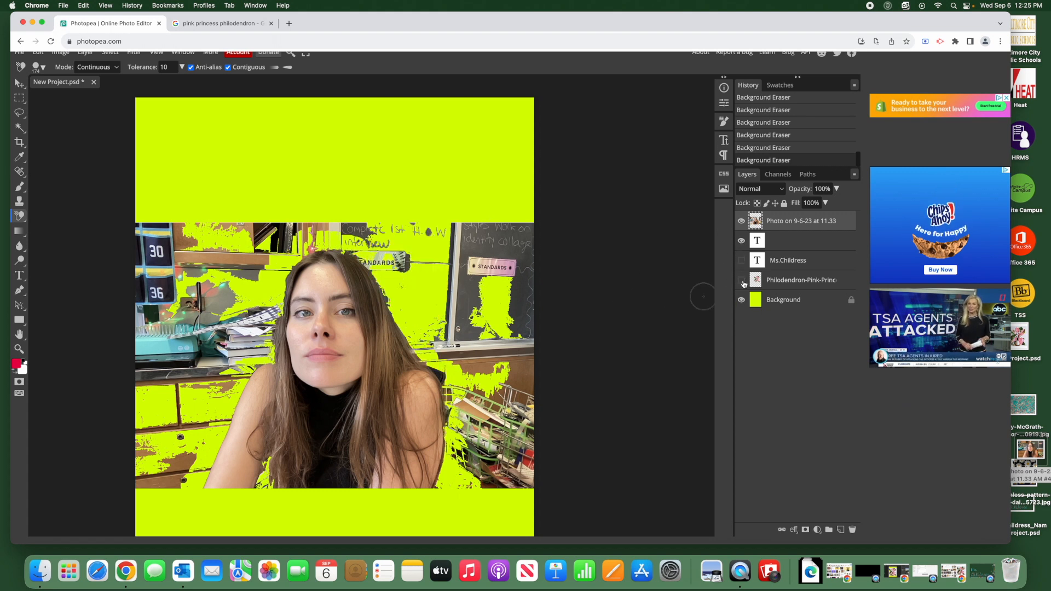
{"action": "left_click", "coordinate": [742, 281]}
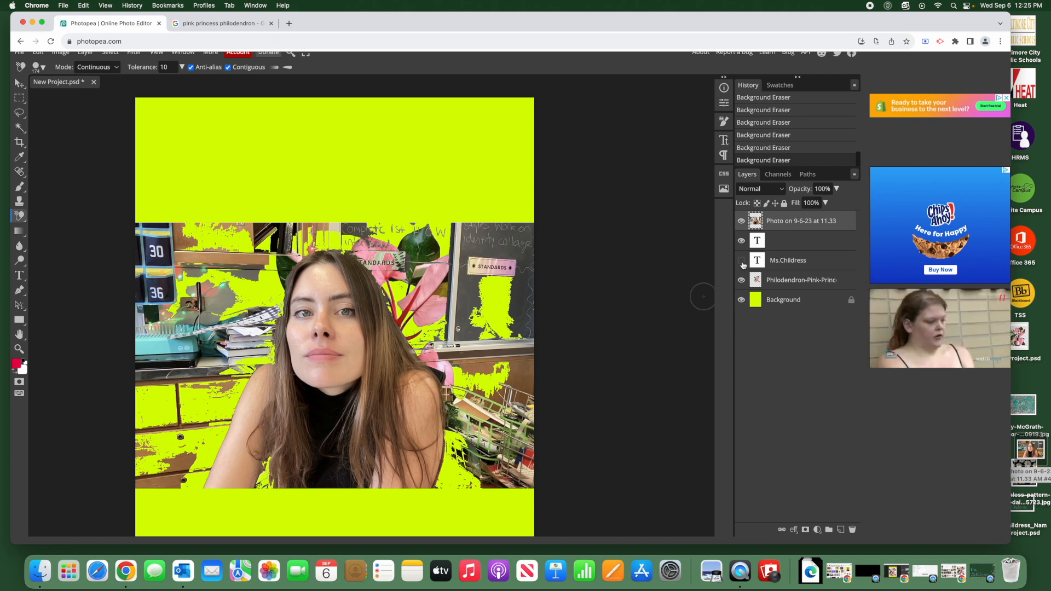
{"action": "left_click", "coordinate": [742, 261]}
{"action": "left_click", "coordinate": [742, 261]}
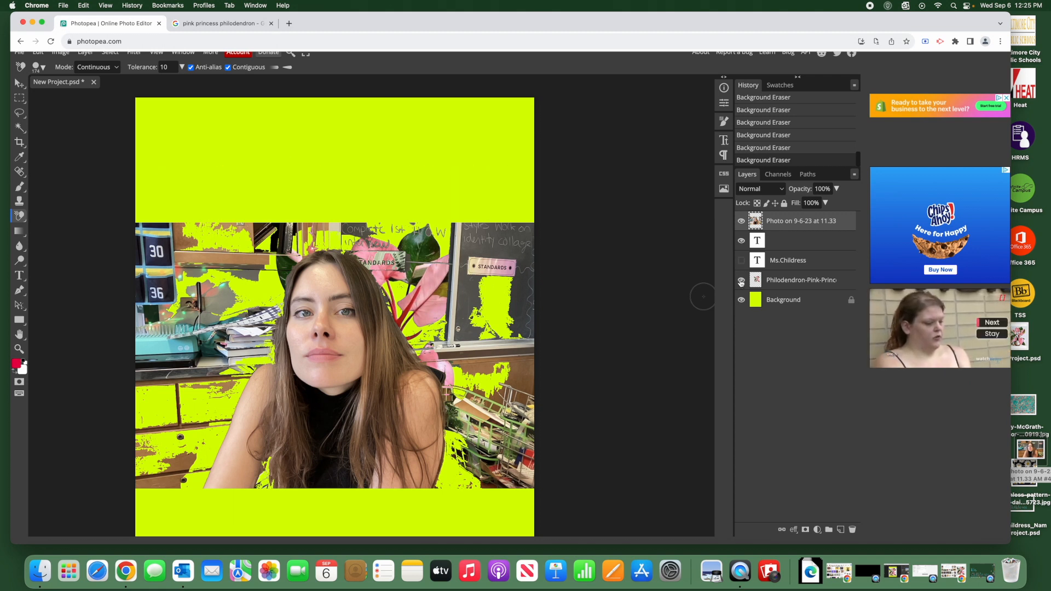
{"action": "left_click", "coordinate": [742, 282]}
Switch to the regular Eraser with a large brush and wipe away the outer classroom background on both sides of the portrait
{"action": "key", "text": "e"}
{"action": "left_click", "coordinate": [38, 67]}
{"action": "left_click_drag", "start_coordinate": [100, 93], "coordinate": [112, 98]}
{"action": "mouse_move", "coordinate": [156, 484]}
{"action": "left_mouse_down"}
{"action": "mouse_move", "coordinate": [174, 328]}
{"action": "mouse_move", "coordinate": [164, 246]}
{"action": "mouse_move", "coordinate": [203, 289]}
{"action": "mouse_move", "coordinate": [234, 202]}
{"action": "mouse_move", "coordinate": [199, 350]}
{"action": "mouse_move", "coordinate": [222, 317]}
{"action": "mouse_move", "coordinate": [219, 329]}
{"action": "mouse_move", "coordinate": [176, 415]}
{"action": "left_mouse_up"}
{"action": "left_click_drag", "start_coordinate": [531, 460], "coordinate": [437, 164]}
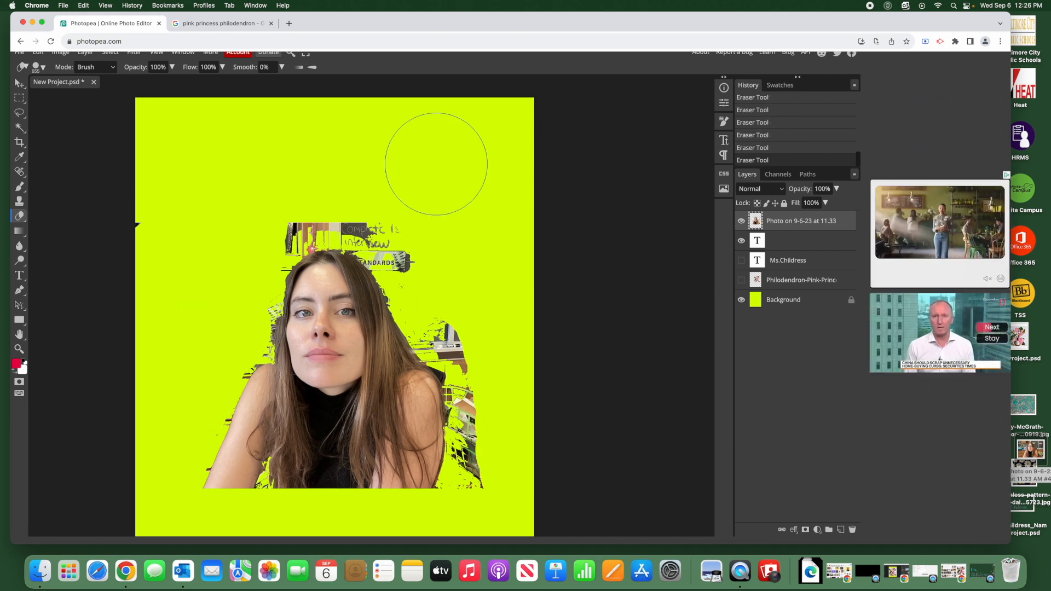
Adjust the Eraser's brush size and remove background remnants above the head and beside the outer arm
{"action": "left_click", "coordinate": [43, 68]}
{"action": "left_click_drag", "start_coordinate": [134, 97], "coordinate": [109, 96]}
{"action": "mouse_move", "coordinate": [364, 224]}
{"action": "left_mouse_down"}
{"action": "mouse_move", "coordinate": [303, 228]}
{"action": "mouse_move", "coordinate": [366, 241]}
{"action": "left_mouse_up"}
{"action": "left_click", "coordinate": [43, 67]}
{"action": "left_click_drag", "start_coordinate": [109, 97], "coordinate": [116, 96]}
{"action": "left_click_drag", "start_coordinate": [451, 330], "coordinate": [457, 416]}
Shift the portrait layer and erase the leftover fragments along the left edge of the hair and shoulder
{"action": "scroll", "coordinate": [376, 312], "scroll_direction": "up", "scroll_amount": 5}
{"action": "key", "text": "v"}
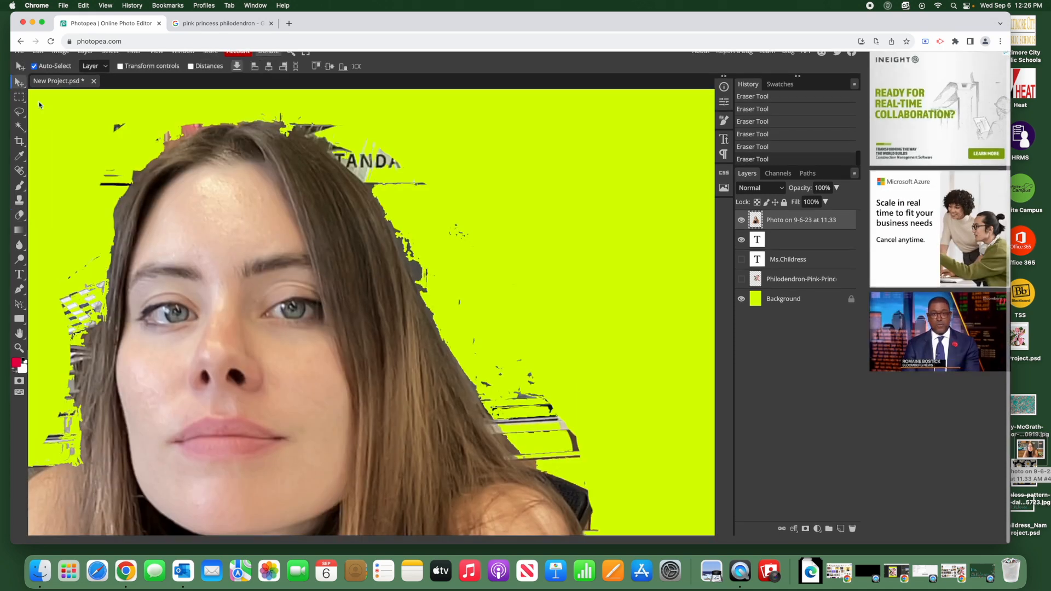
{"action": "left_click_drag", "start_coordinate": [148, 280], "coordinate": [348, 236]}
{"action": "scroll", "coordinate": [208, 433], "scroll_direction": "down", "scroll_amount": 3}
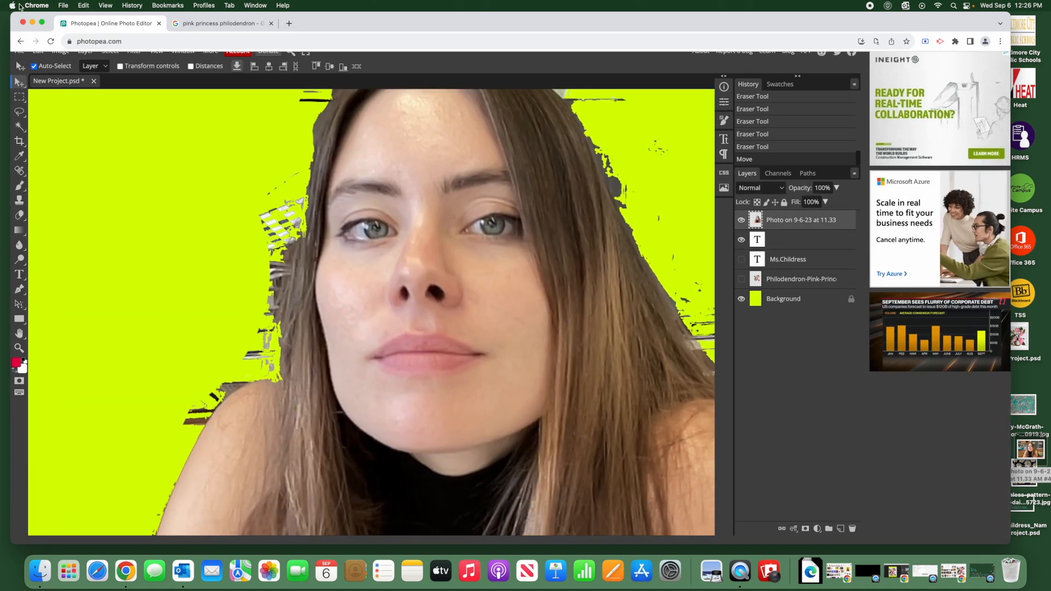
{"action": "right_click", "coordinate": [19, 216]}
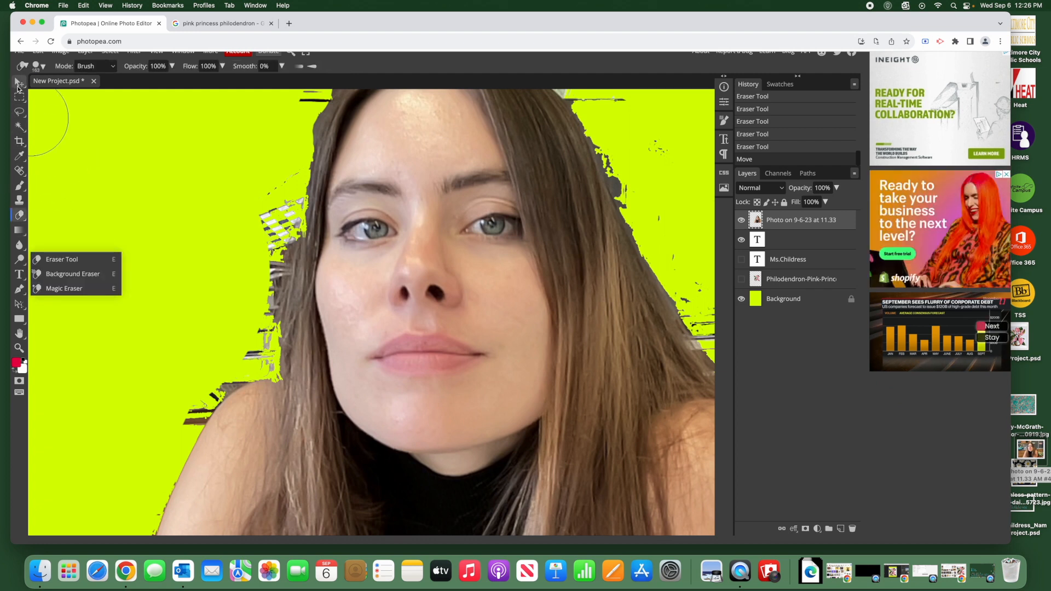
{"action": "left_click", "coordinate": [78, 259]}
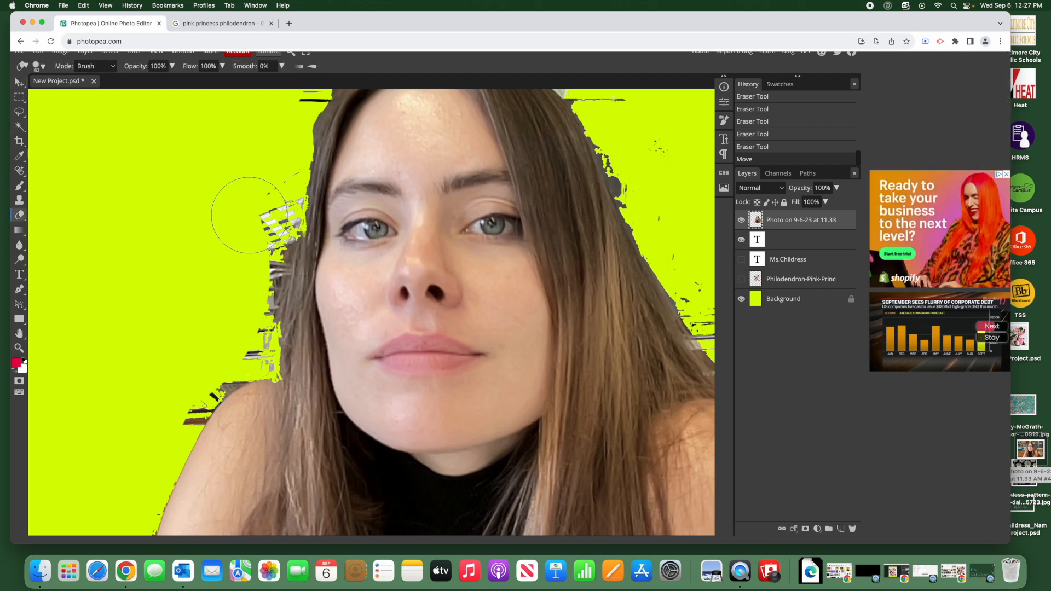
{"action": "left_click_drag", "start_coordinate": [250, 214], "coordinate": [266, 228]}
{"action": "left_click", "coordinate": [249, 259]}
{"action": "left_click", "coordinate": [248, 263]}
{"action": "left_click_drag", "start_coordinate": [236, 329], "coordinate": [186, 386]}
Reposition the portrait layer and erase the leftover fragments above the head, along the right side of the hair and around the arms
{"action": "left_click", "coordinate": [19, 82]}
{"action": "left_click_drag", "start_coordinate": [350, 197], "coordinate": [206, 326]}
{"action": "left_click", "coordinate": [19, 215]}
{"action": "left_click_drag", "start_coordinate": [200, 154], "coordinate": [350, 128]}
{"action": "left_click_drag", "start_coordinate": [405, 164], "coordinate": [487, 295]}
{"action": "left_click_drag", "start_coordinate": [456, 192], "coordinate": [399, 153]}
{"action": "mouse_move", "coordinate": [570, 422]}
{"action": "left_mouse_down"}
{"action": "mouse_move", "coordinate": [606, 469]}
{"action": "mouse_move", "coordinate": [553, 432]}
{"action": "left_mouse_up"}
{"action": "left_click_drag", "start_coordinate": [146, 211], "coordinate": [140, 226]}
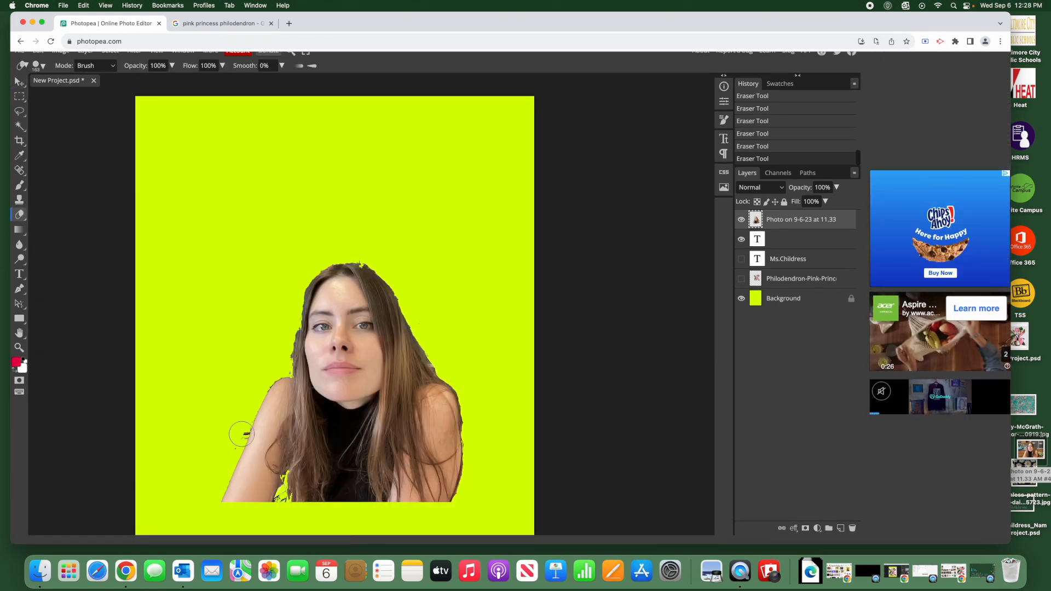
Show the name text and philodendron layers again, scale the portrait to 118.69% and place it against the page's bottom edge
{"action": "left_click", "coordinate": [742, 259]}
{"action": "left_click", "coordinate": [741, 279]}
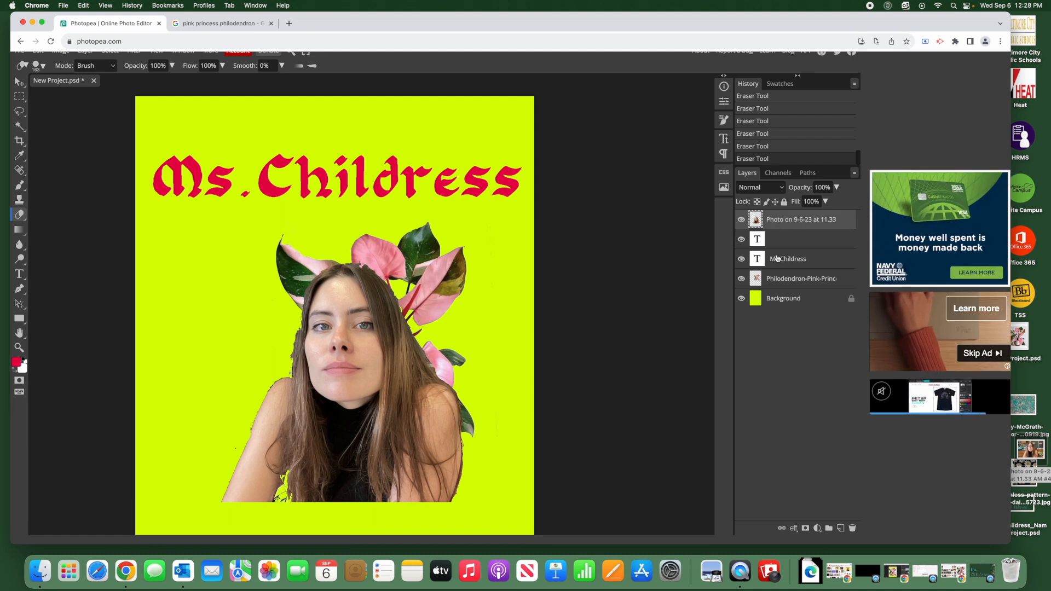
{"action": "key", "text": "super+alt+t"}
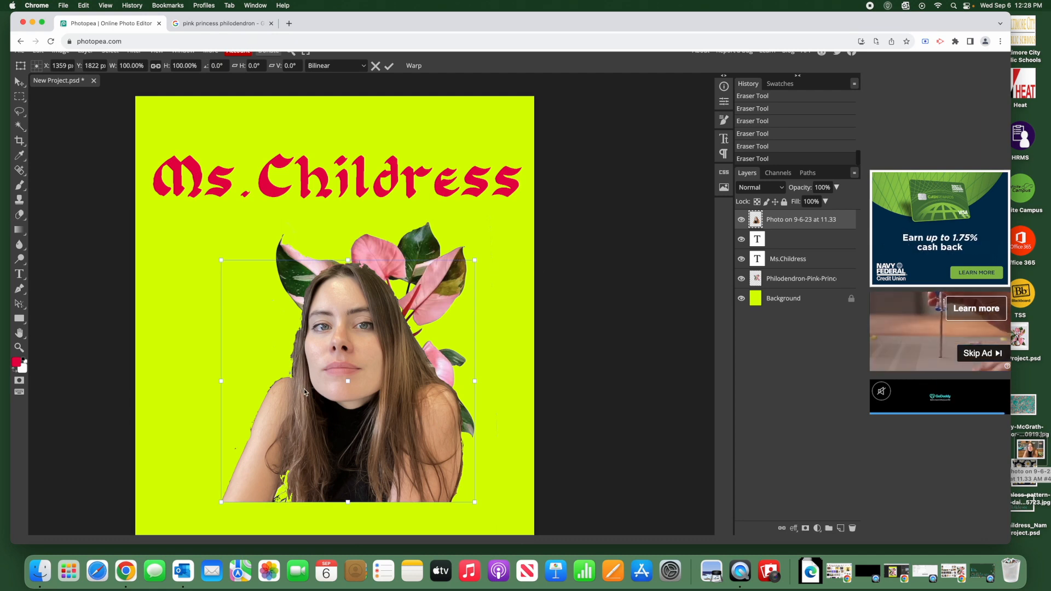
{"action": "key", "text": "super+minus"}
{"action": "left_click_drag", "start_coordinate": [350, 329], "coordinate": [299, 405]}
{"action": "left_click_drag", "start_coordinate": [397, 304], "coordinate": [431, 270]}
{"action": "left_click_drag", "start_coordinate": [328, 378], "coordinate": [369, 394]}
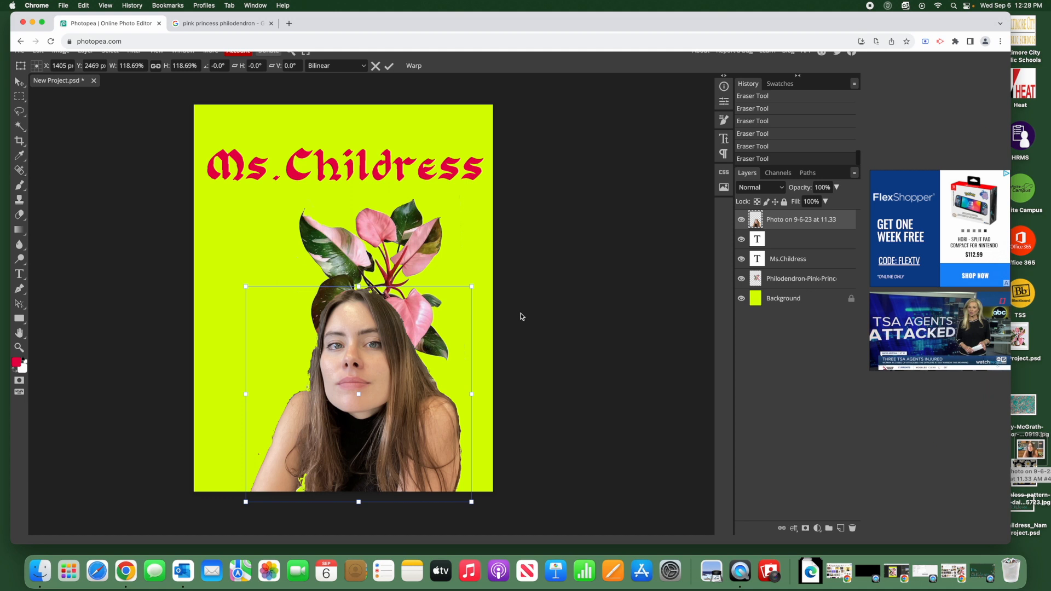
Apply the portrait's transform and move the philodendron layer to the top of the layer stack
{"action": "left_click", "coordinate": [816, 284]}
{"action": "key", "text": "e"}
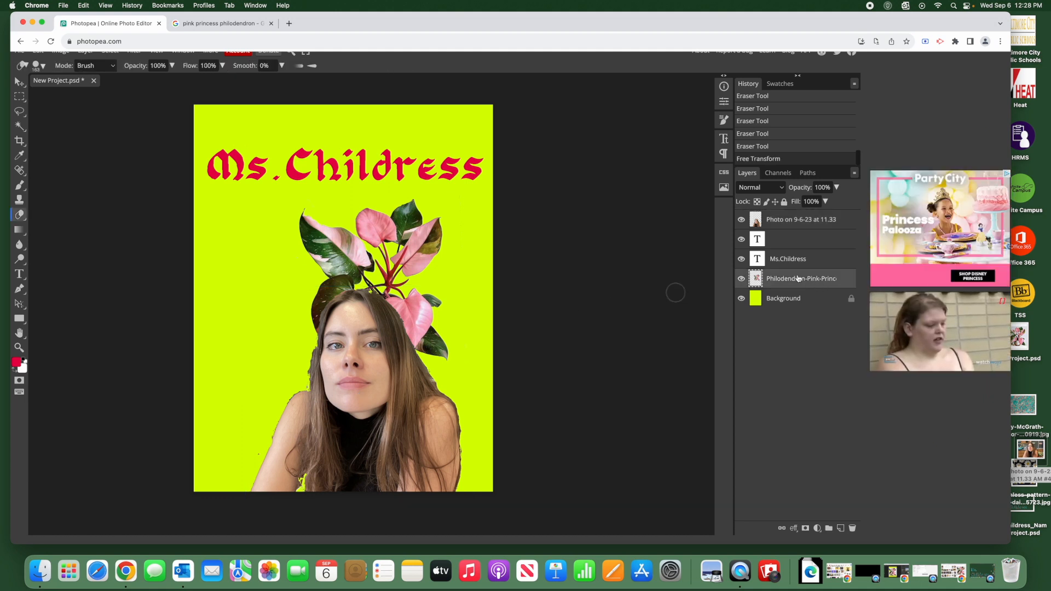
{"action": "left_click_drag", "start_coordinate": [795, 281], "coordinate": [796, 215]}
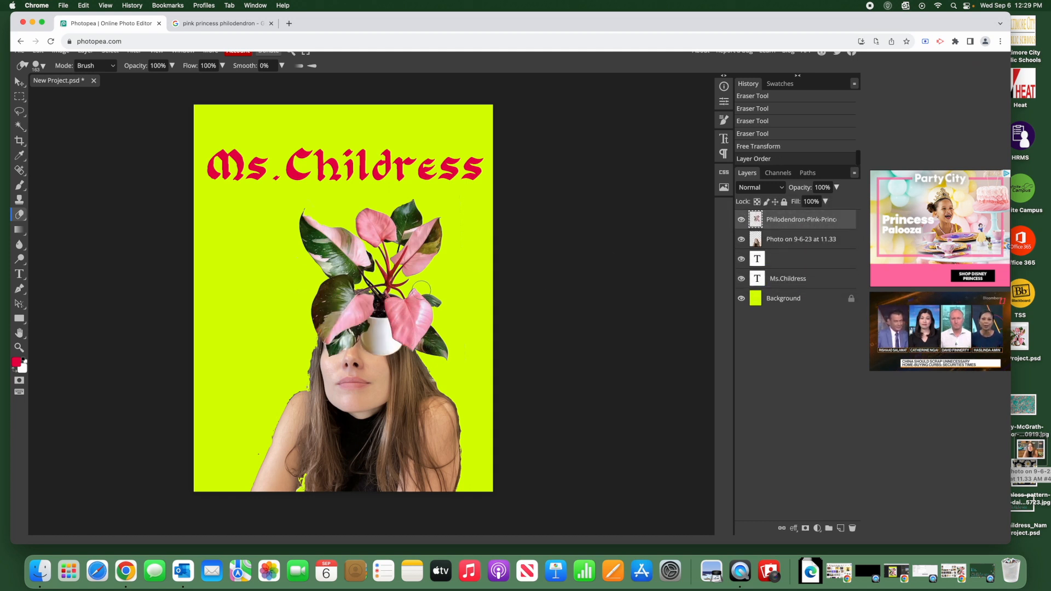
Move the philodendron to the page's lower-left corner and scale it to 141.68% so it overlaps the portrait
{"action": "key", "text": "v"}
{"action": "mouse_move", "coordinate": [353, 274]}
{"action": "left_mouse_down"}
{"action": "mouse_move", "coordinate": [290, 280]}
{"action": "mouse_move", "coordinate": [233, 340]}
{"action": "left_mouse_up"}
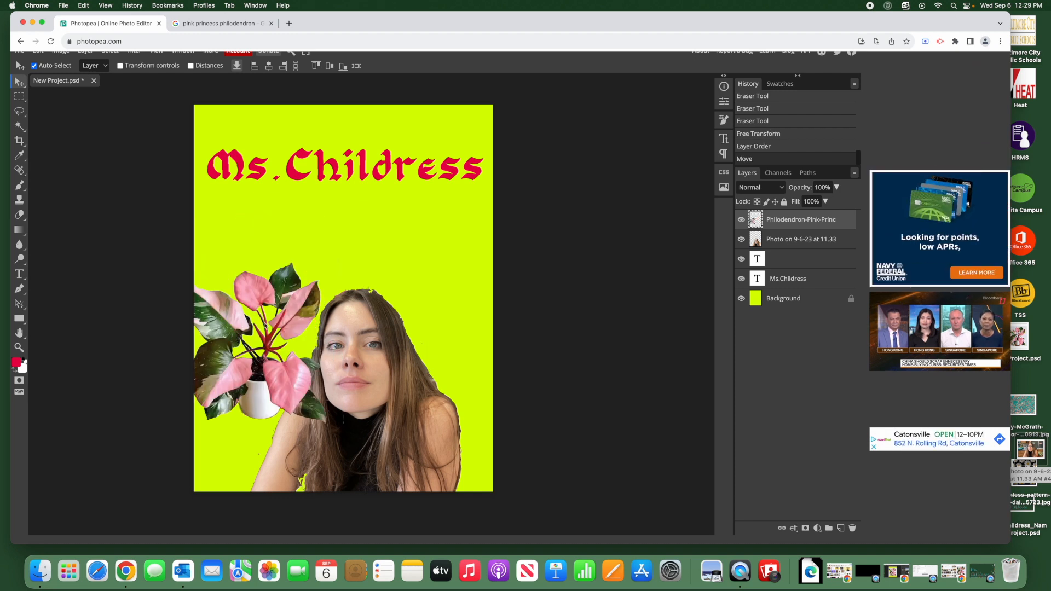
{"action": "key", "text": "ctrl+t"}
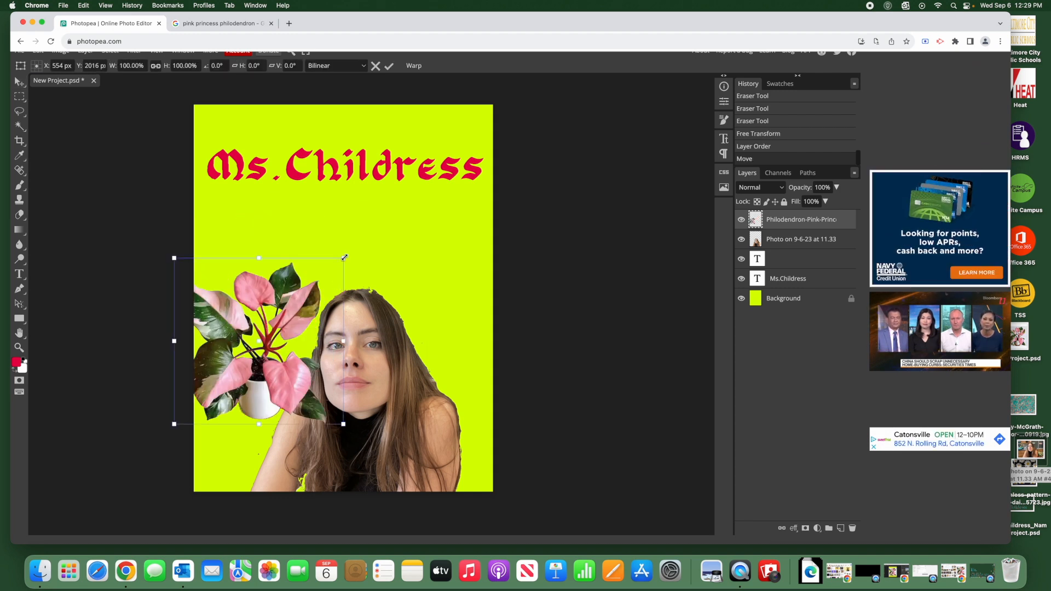
{"action": "left_click_drag", "start_coordinate": [344, 260], "coordinate": [414, 188]}
{"action": "left_click_drag", "start_coordinate": [247, 371], "coordinate": [217, 447]}
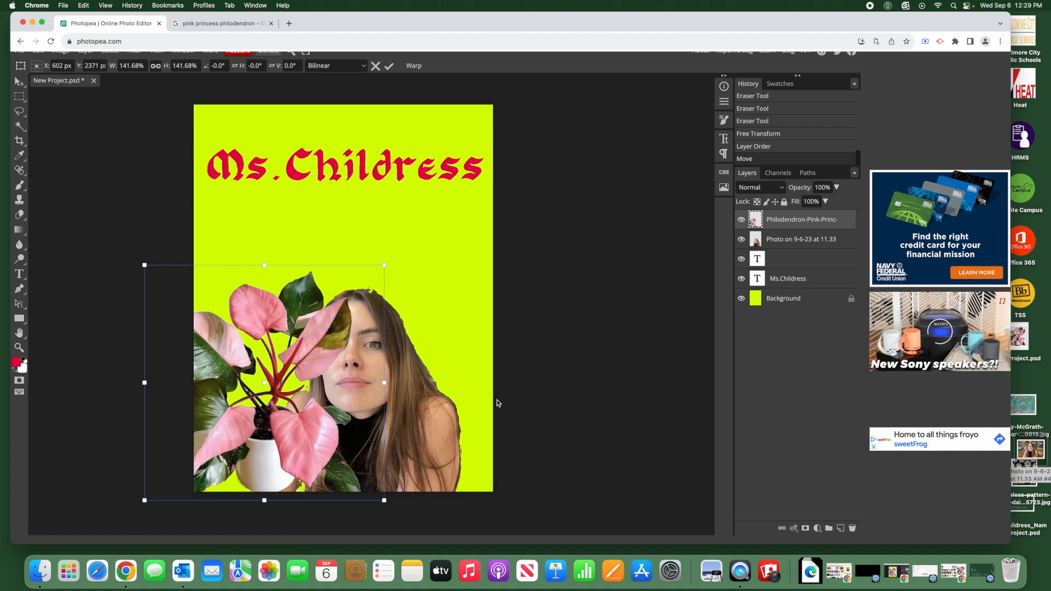
{"action": "scroll", "coordinate": [165, 323], "scroll_direction": "up", "scroll_amount": 1}
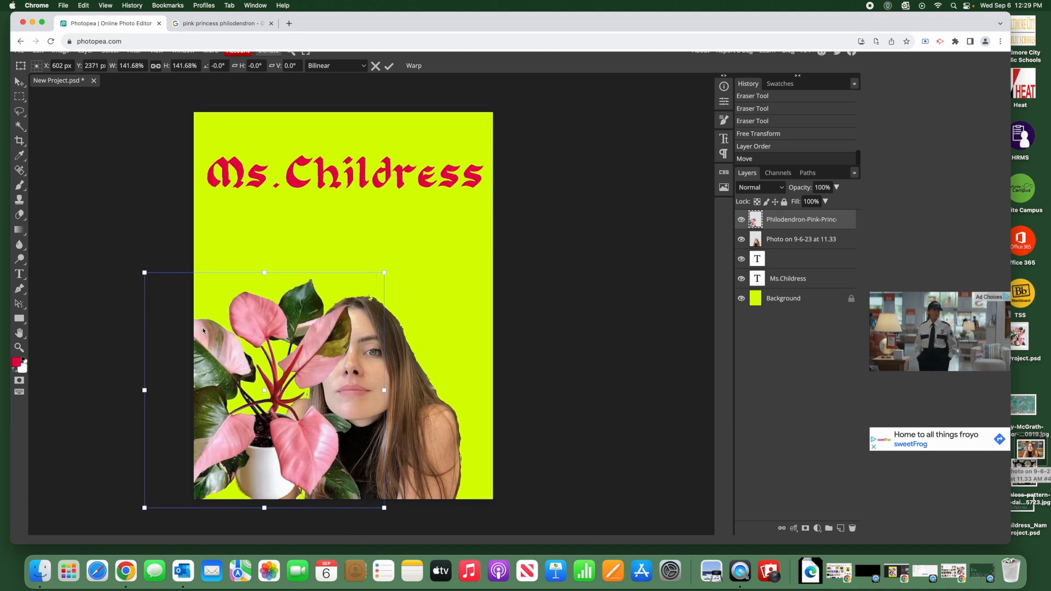
{"action": "scroll", "coordinate": [410, 312], "scroll_direction": "down", "scroll_amount": 1}
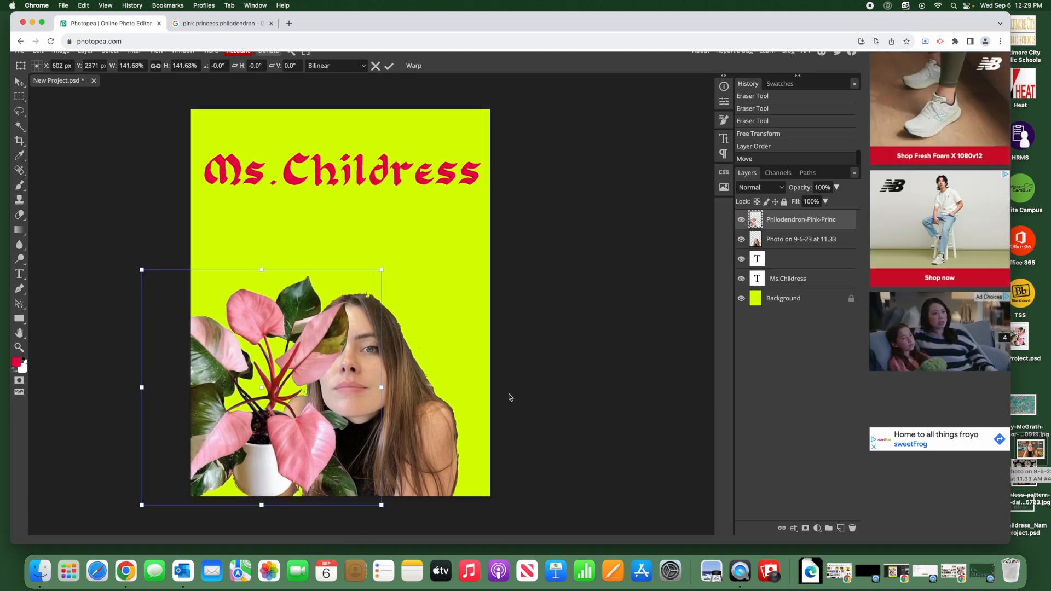
{"action": "scroll", "coordinate": [508, 393], "scroll_direction": "up", "scroll_amount": 1}
{"action": "scroll", "coordinate": [478, 400], "scroll_direction": "up", "scroll_amount": 1}
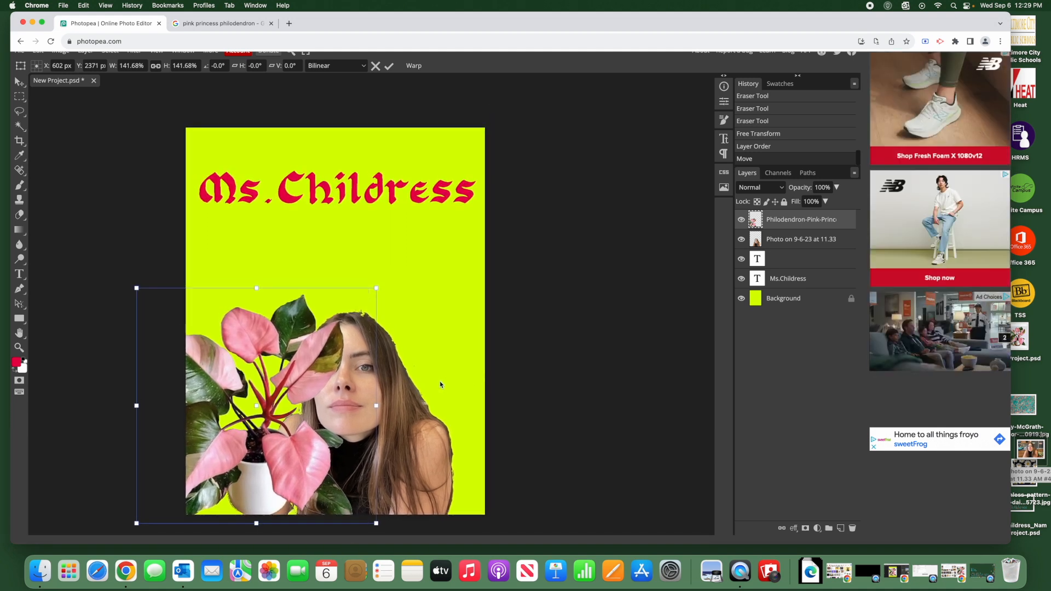
{"action": "scroll", "coordinate": [412, 415], "scroll_direction": "down", "scroll_amount": 1}
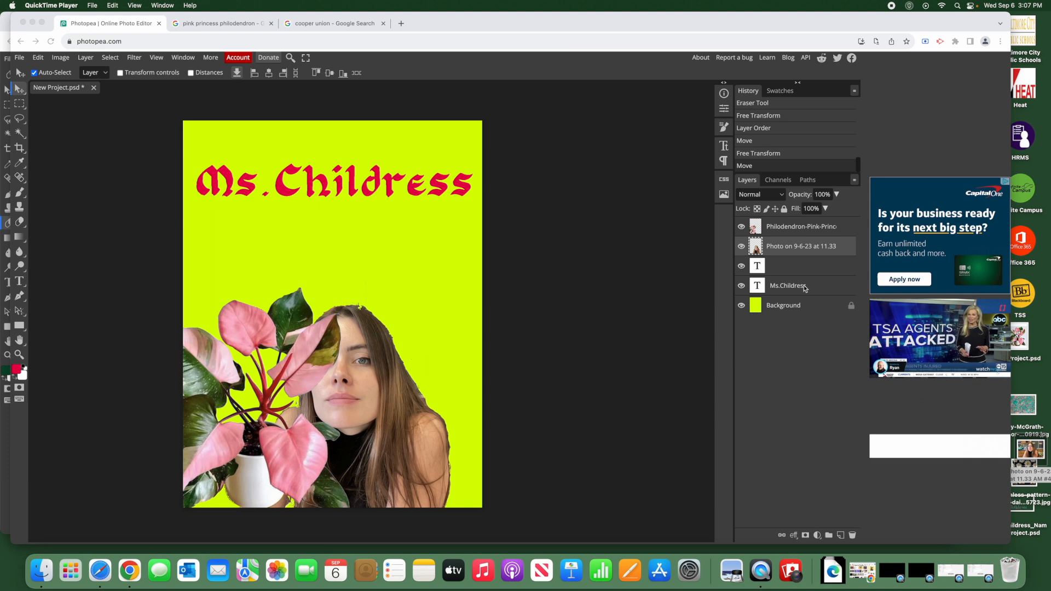
Apply Color Balance to the portrait photo layer, shifting the shadows strongly toward red and magenta and partly toward yellow
{"action": "left_click", "coordinate": [792, 233]}
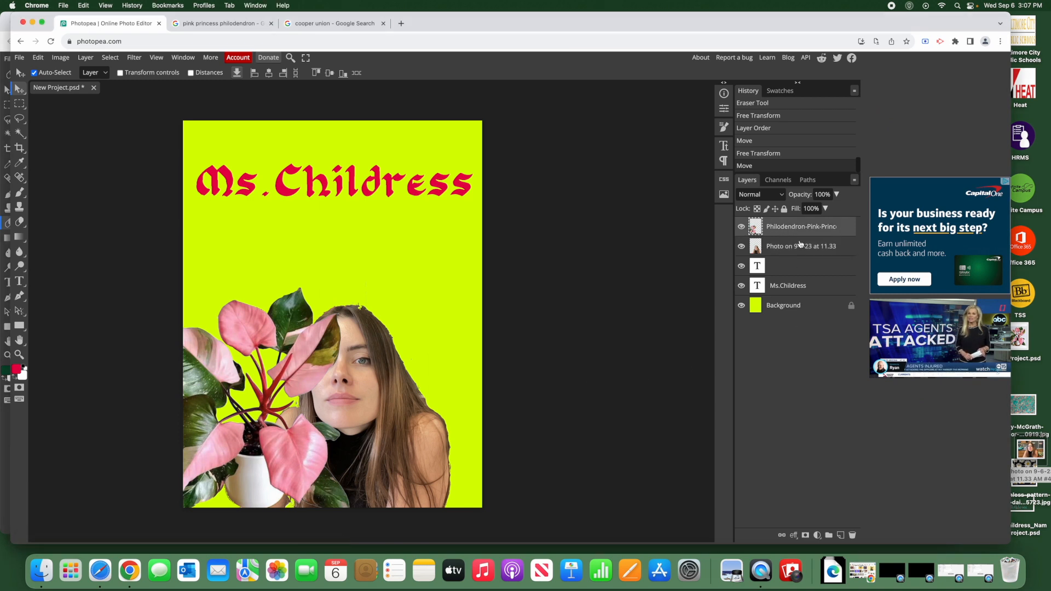
{"action": "left_click", "coordinate": [110, 58]}
{"action": "mouse_move", "coordinate": [87, 59]}
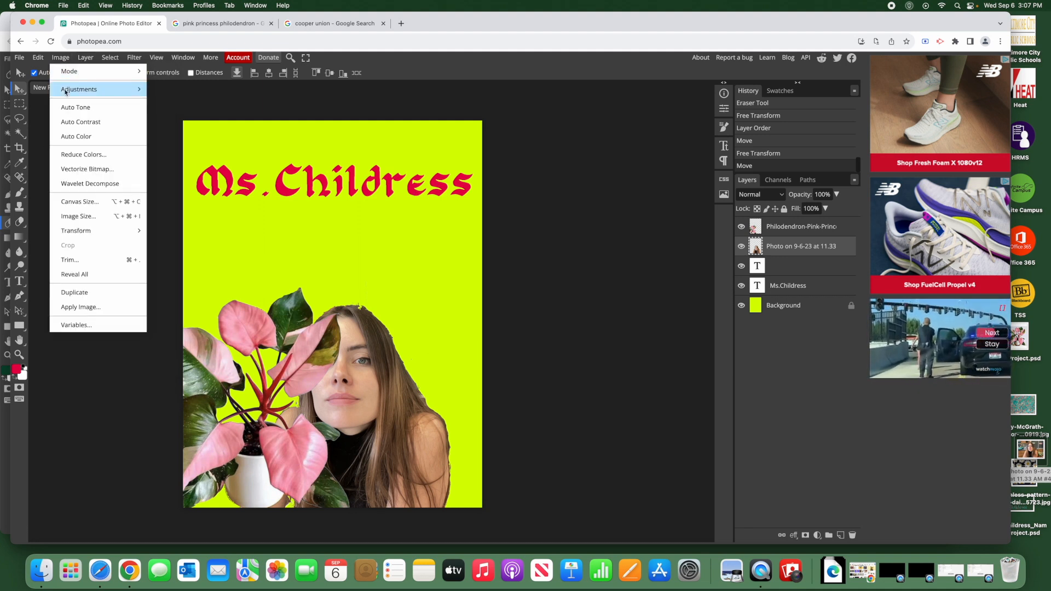
{"action": "mouse_move", "coordinate": [66, 91]}
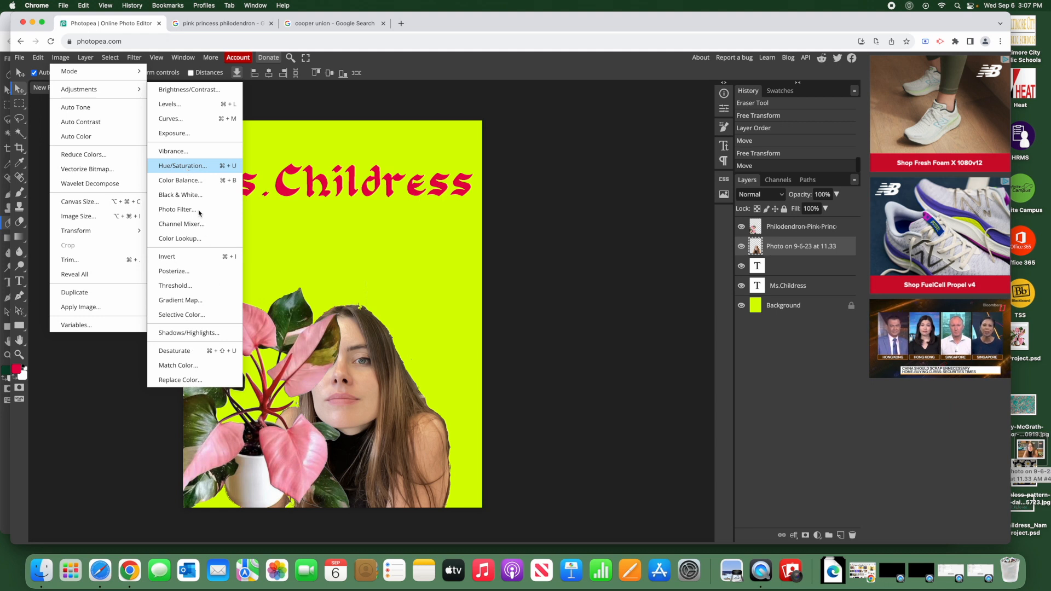
{"action": "left_click", "coordinate": [184, 186]}
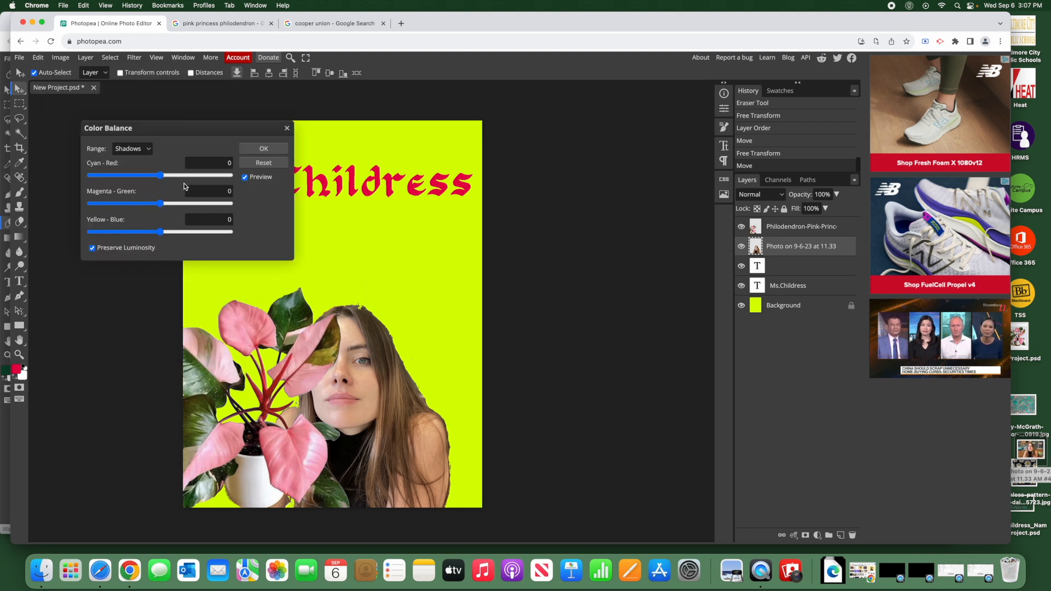
{"action": "left_click_drag", "start_coordinate": [160, 176], "coordinate": [232, 180]}
{"action": "left_click_drag", "start_coordinate": [160, 203], "coordinate": [68, 199]}
{"action": "left_click_drag", "start_coordinate": [161, 233], "coordinate": [109, 236]}
{"action": "left_click", "coordinate": [263, 148]}
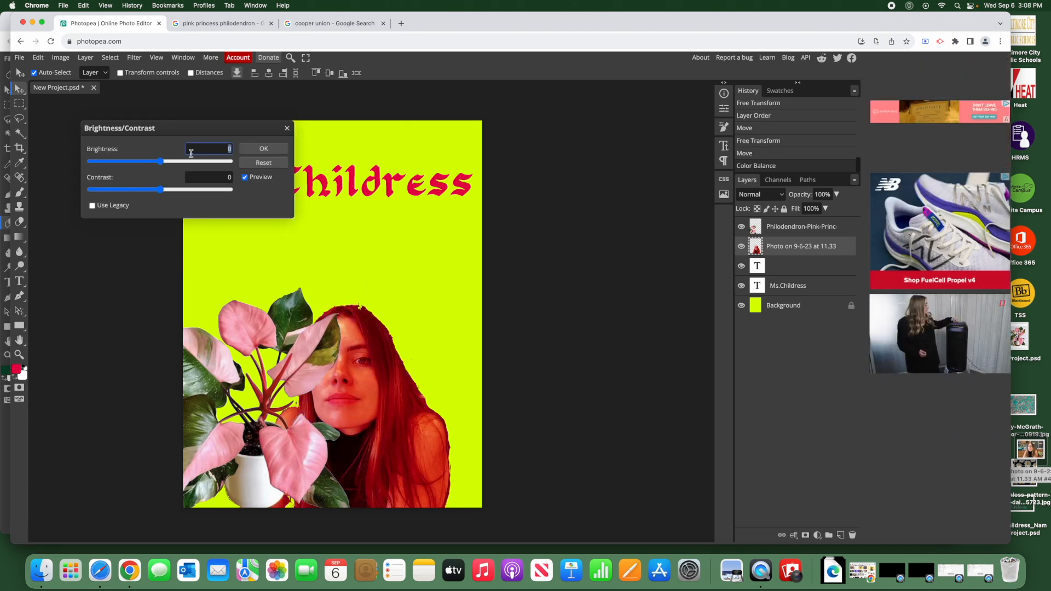
Try a Brightness/Contrast adjustment that brightens the portrait photo, and undo it
{"action": "left_click_drag", "start_coordinate": [160, 163], "coordinate": [169, 188]}
{"action": "left_click", "coordinate": [263, 149]}
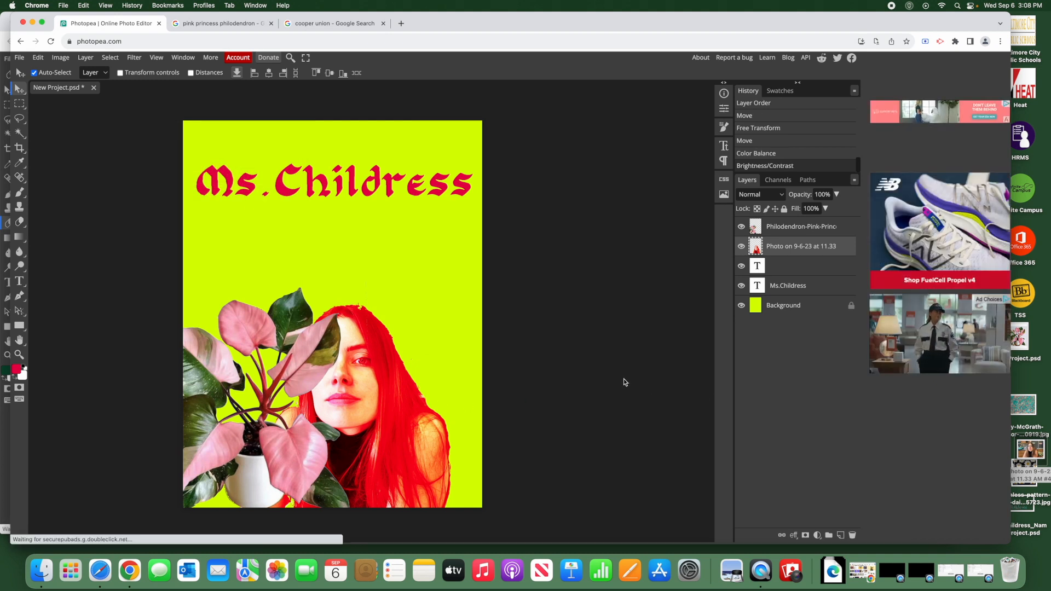
{"action": "key", "text": "super+z"}
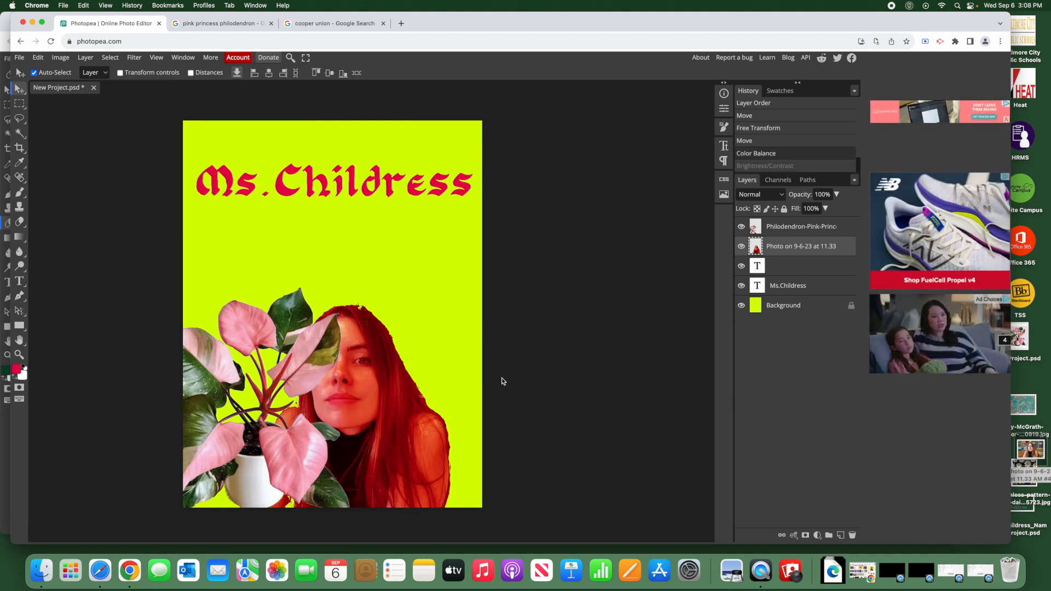